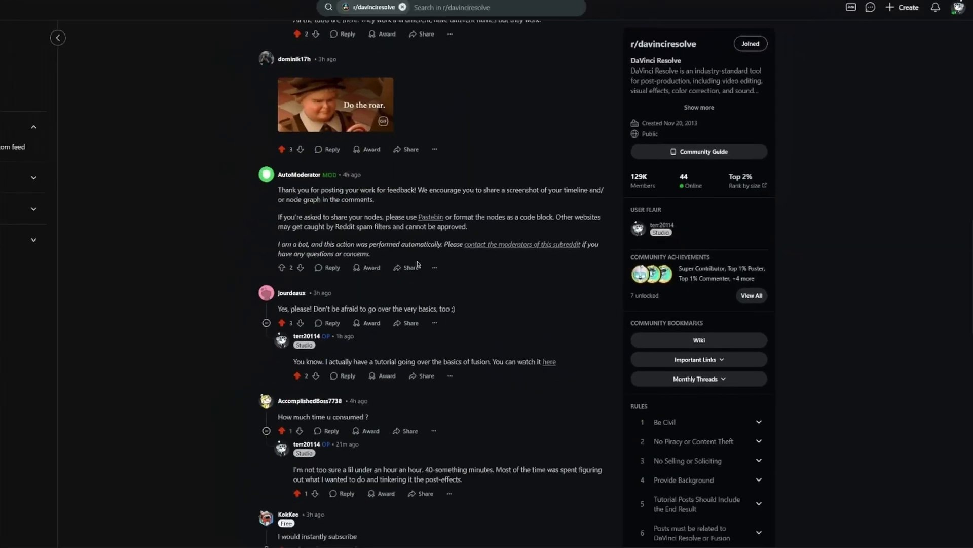
- Look over the Reddit comments and the finished composition's node tree, showing a transform node of the Squares group in the viewer
scroll(411, 252, down, 2)
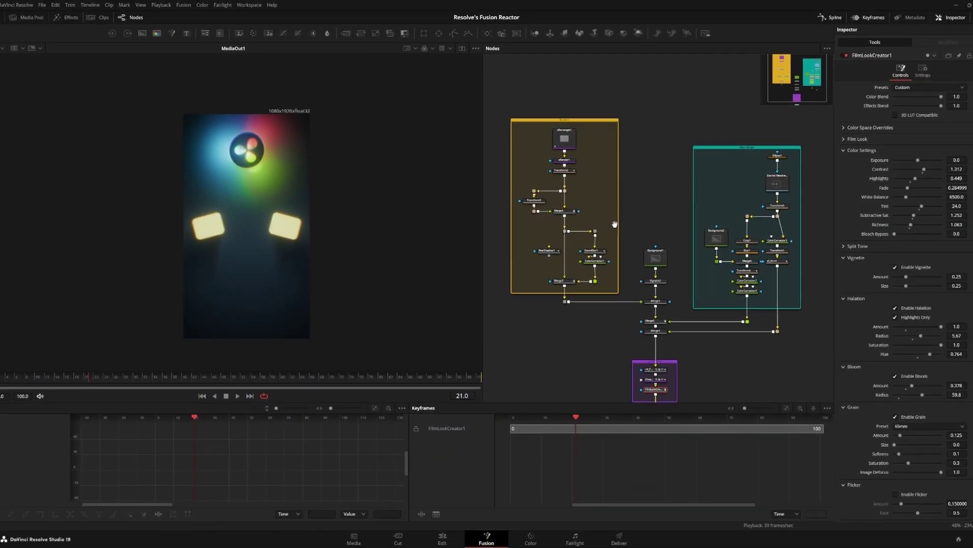
scroll(615, 224, down, 2)
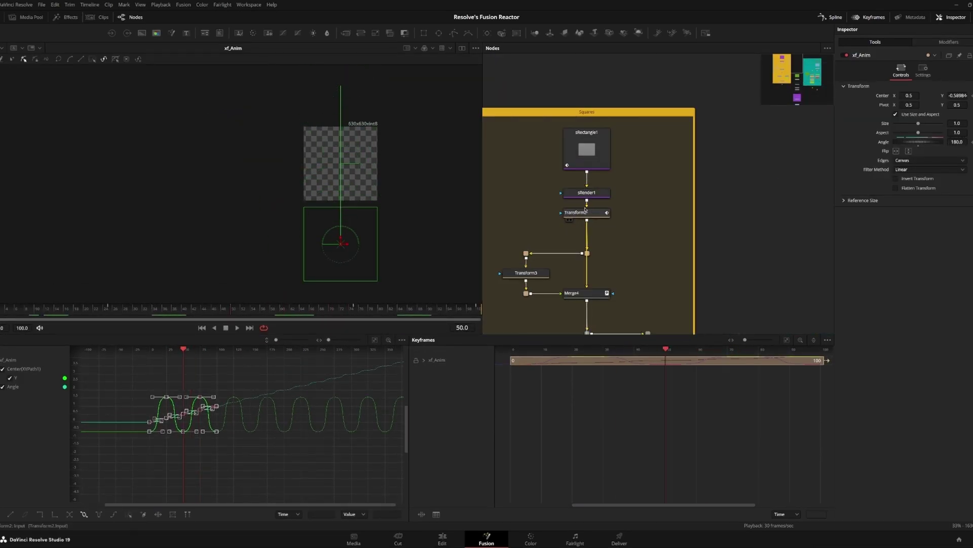
click(585, 210)
key(2)
scroll(354, 408, up, 3)
scroll(354, 408, down, 5)
scroll(704, 247, down, 4)
click(704, 248)
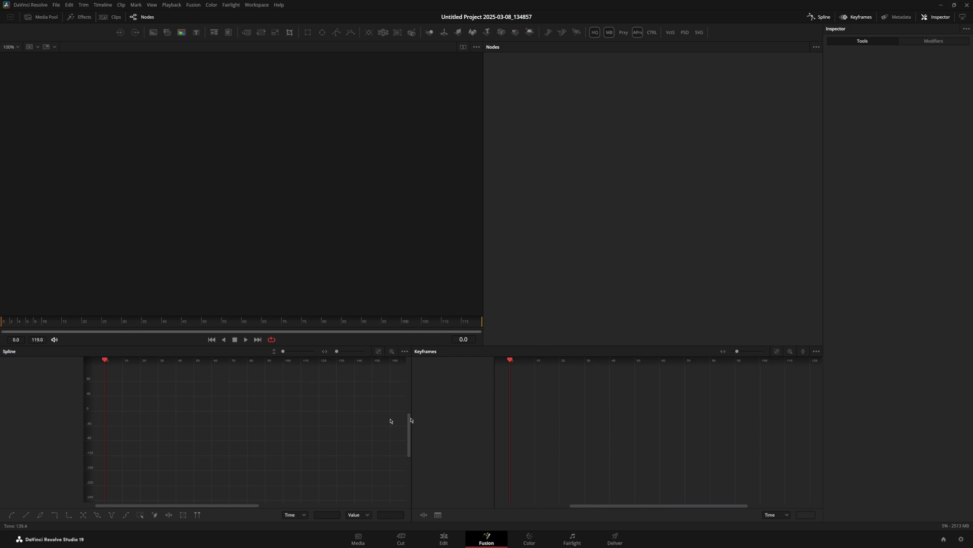
- Apply the Default Fusion layout preset with two viewers and a half-height Inspector
click(251, 5)
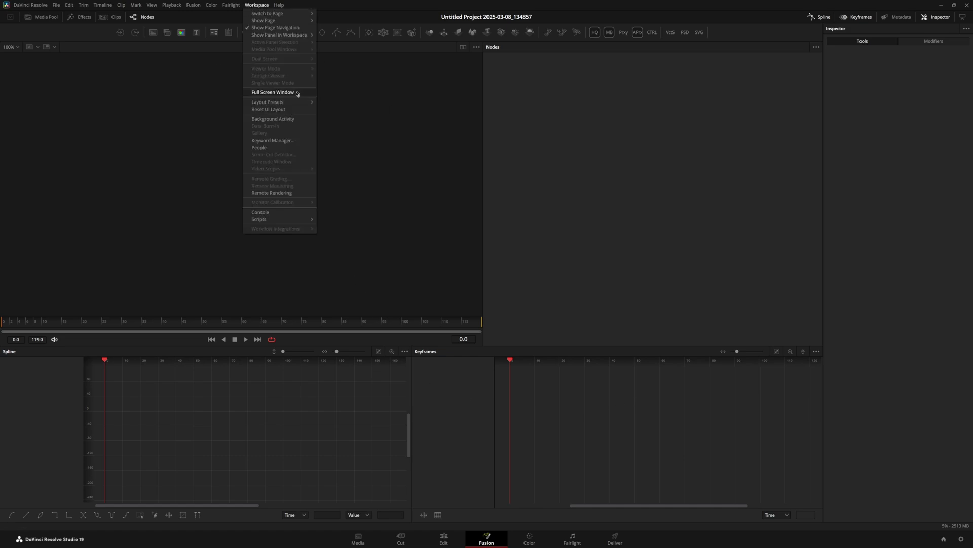
mouse_move(272, 103)
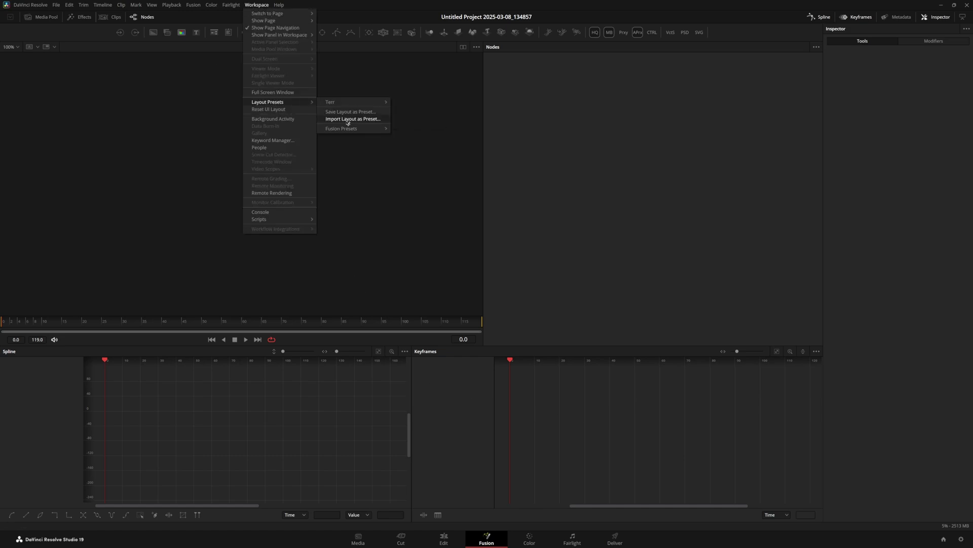
mouse_move(342, 130)
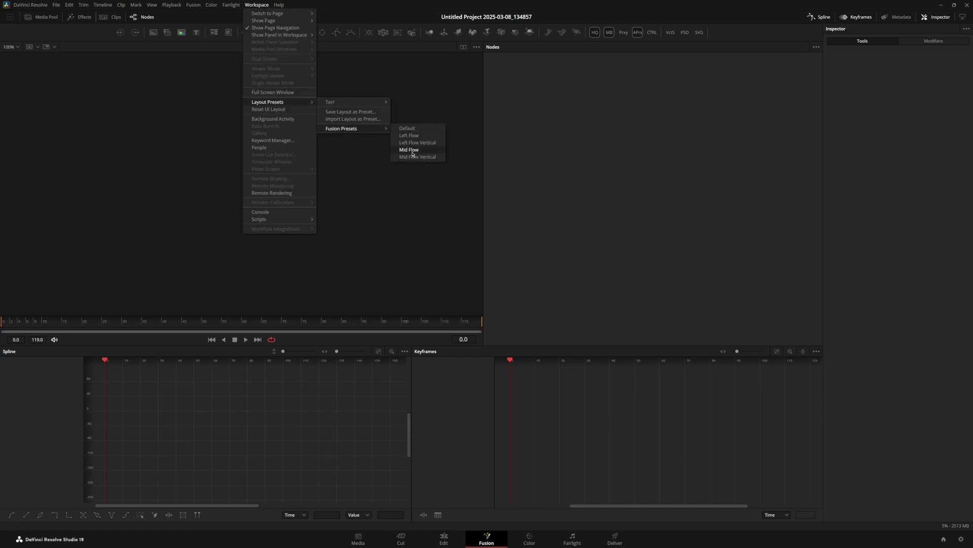
click(413, 129)
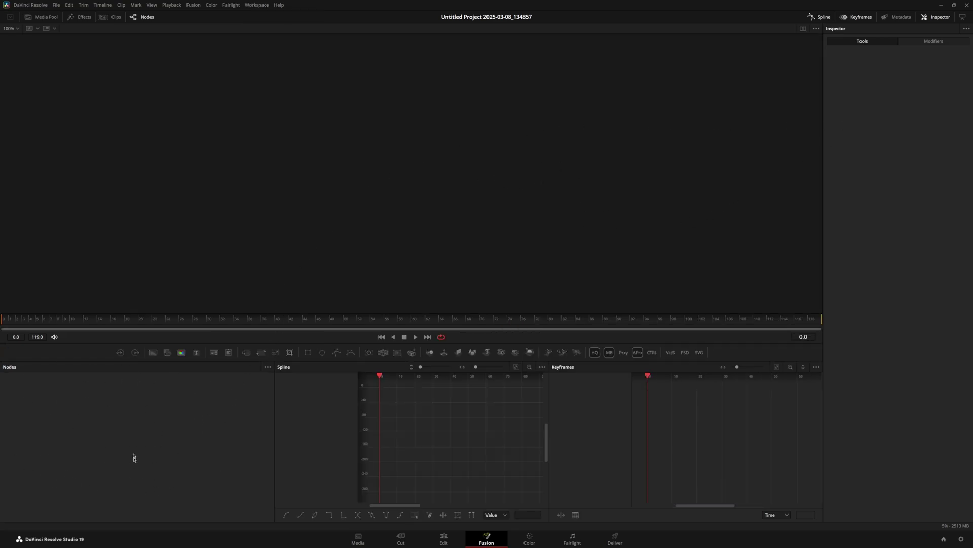
click(803, 29)
click(968, 17)
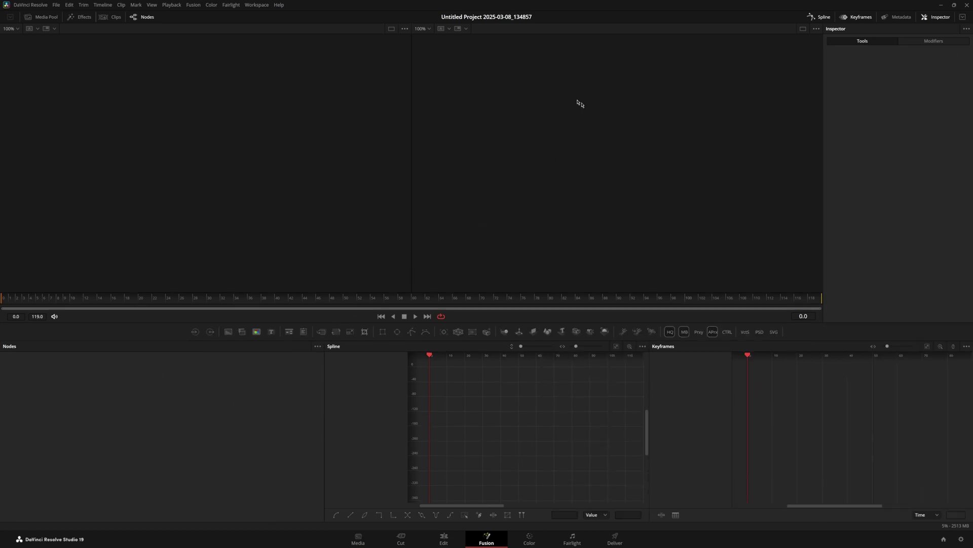
- Apply the Left Flow Fusion layout preset to the workspace
click(256, 5)
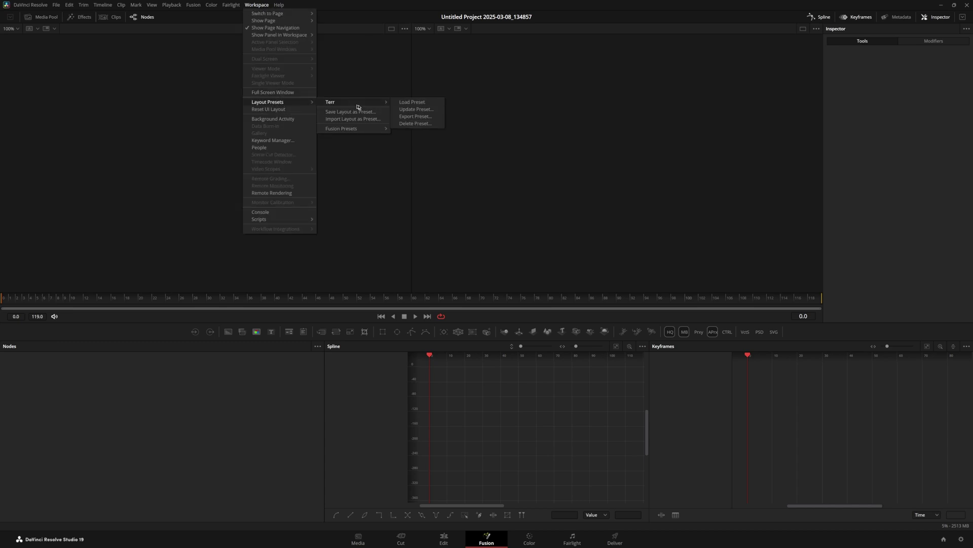
mouse_move(302, 105)
mouse_move(363, 129)
click(409, 136)
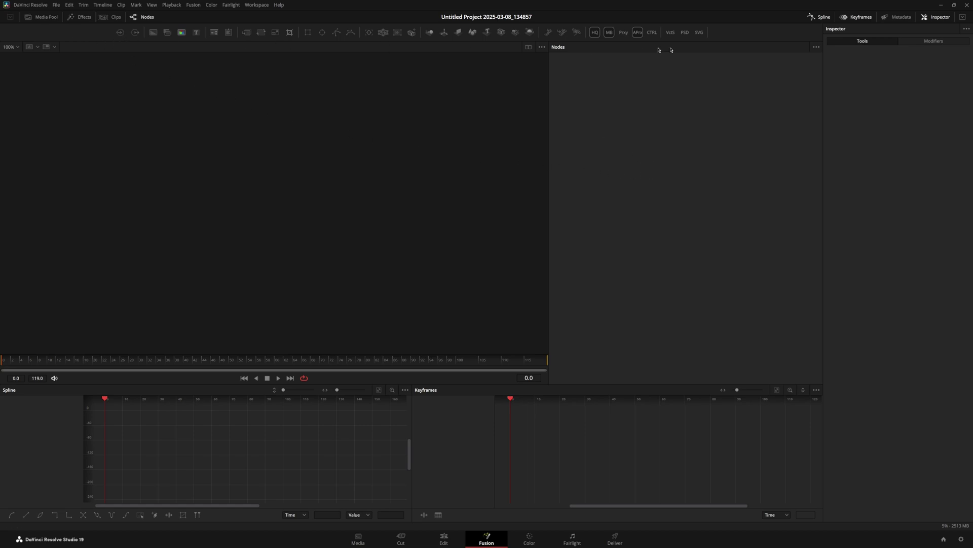
- Check the toolbar's customization options and dismiss them without choosing any
right_click(725, 34)
mouse_move(746, 39)
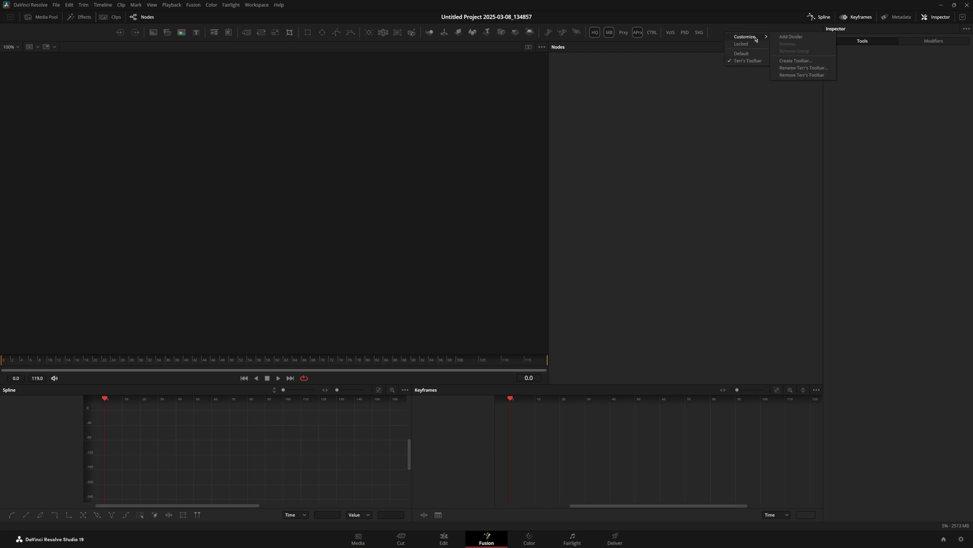
click(745, 72)
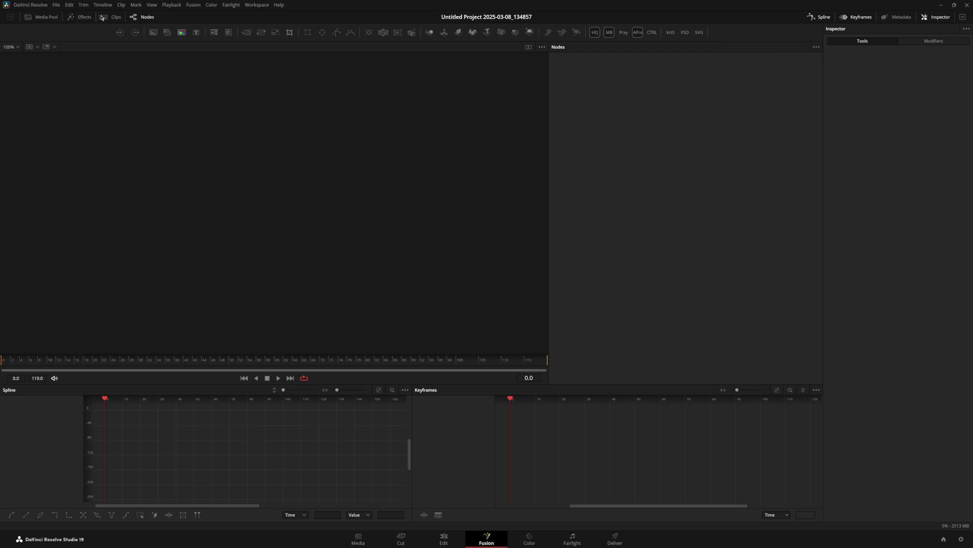
- Add a MediaIn node feeding a MediaOut node, plus a colored background node displayed in the viewer
click(120, 33)
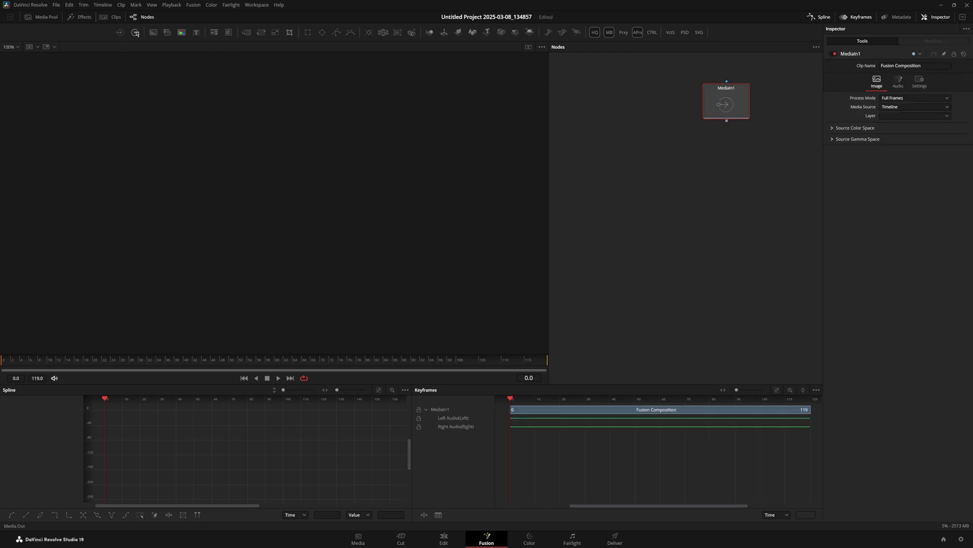
click(134, 33)
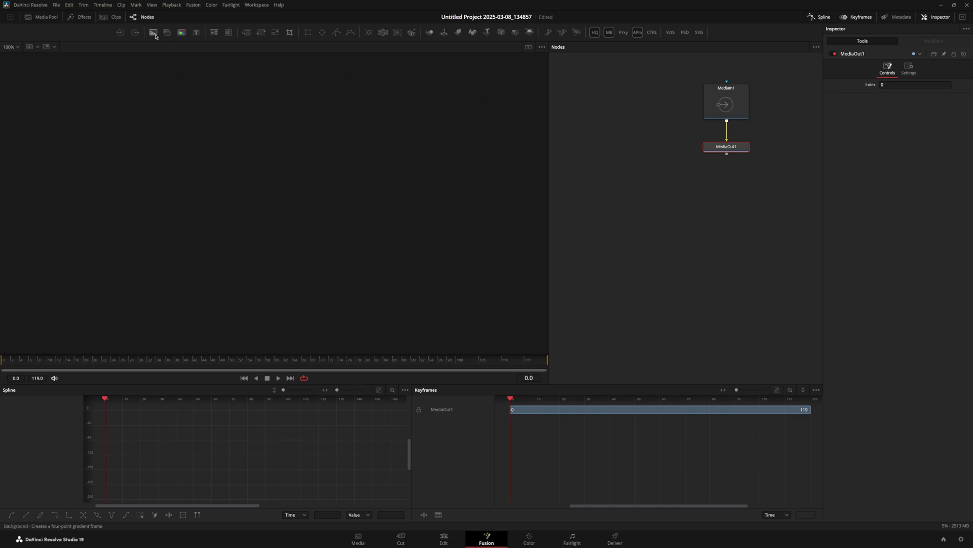
click(182, 33)
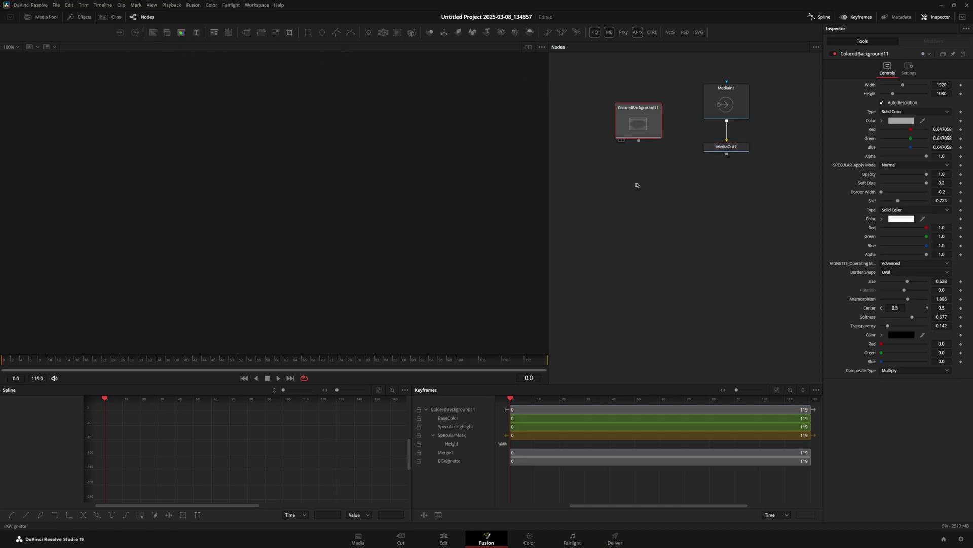
key(1)
scroll(391, 150, down, 5)
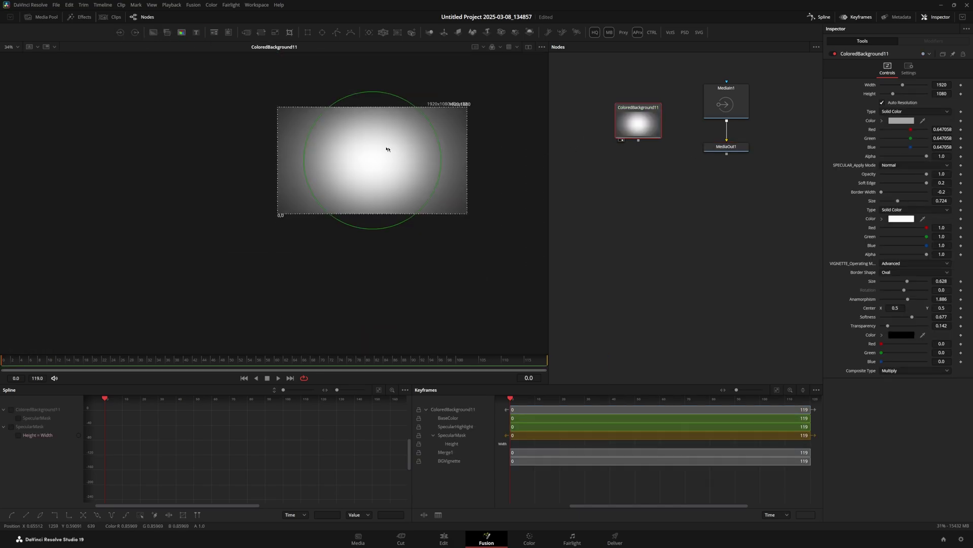
- Shrink the background's highlight to a size of about 0.69 and set the base color to dark magenta #741249
mouse_move(402, 198)
mouse_down()
mouse_move(366, 176)
mouse_move(398, 195)
mouse_up()
click(902, 120)
click(487, 230)
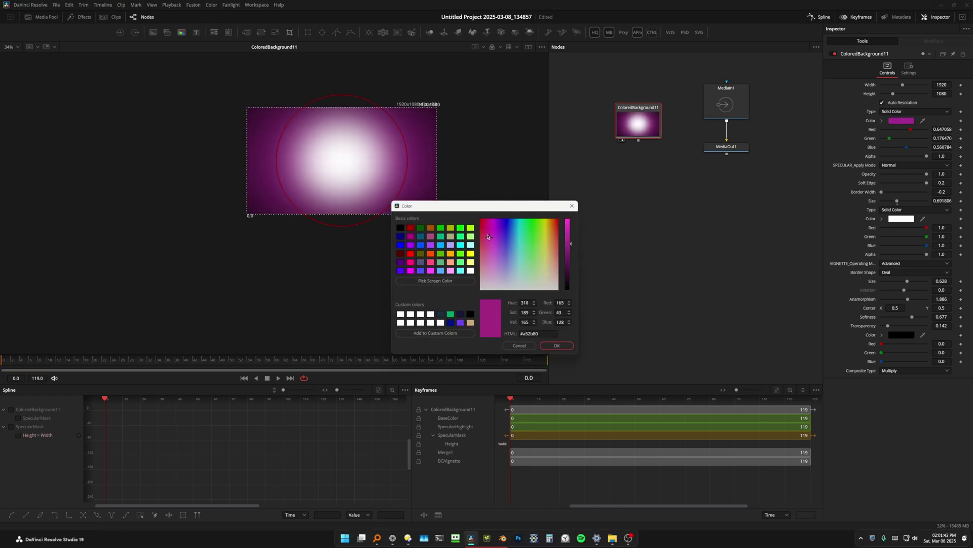
click(568, 257)
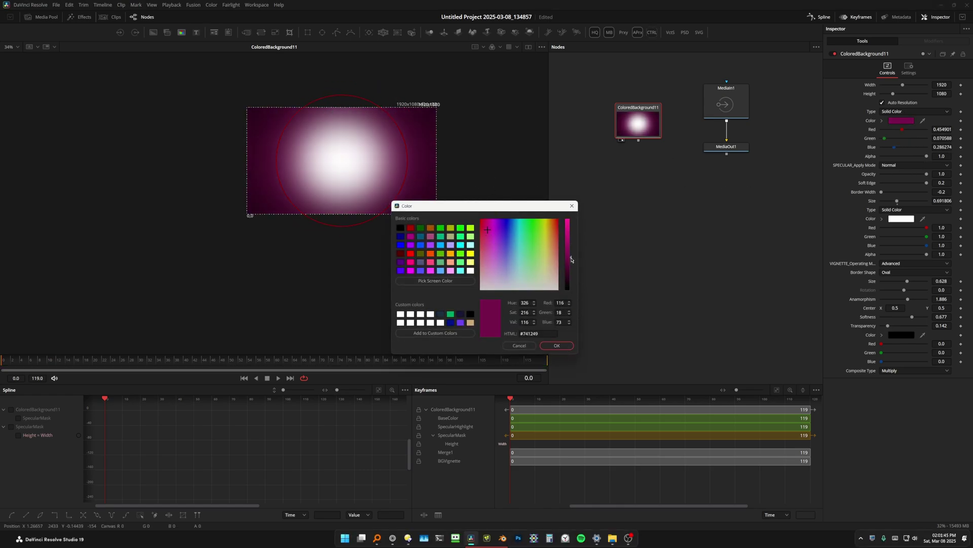
click(557, 345)
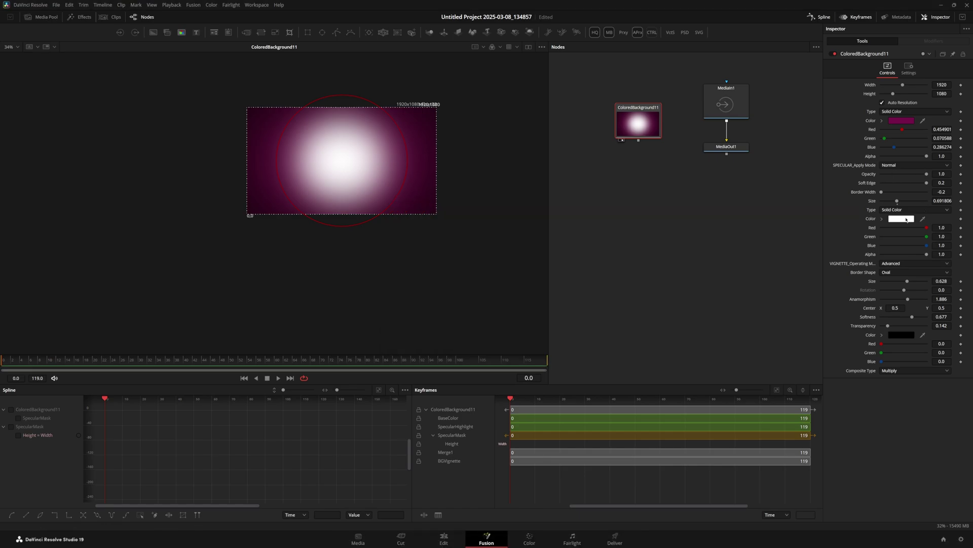
- Set the highlight color to pinkish violet (red 0.91, green 0.45, blue 1.0) and its size to about 0.67
click(907, 218)
click(495, 251)
click(557, 345)
mouse_move(393, 206)
mouse_down()
mouse_move(402, 215)
mouse_move(388, 205)
mouse_up()
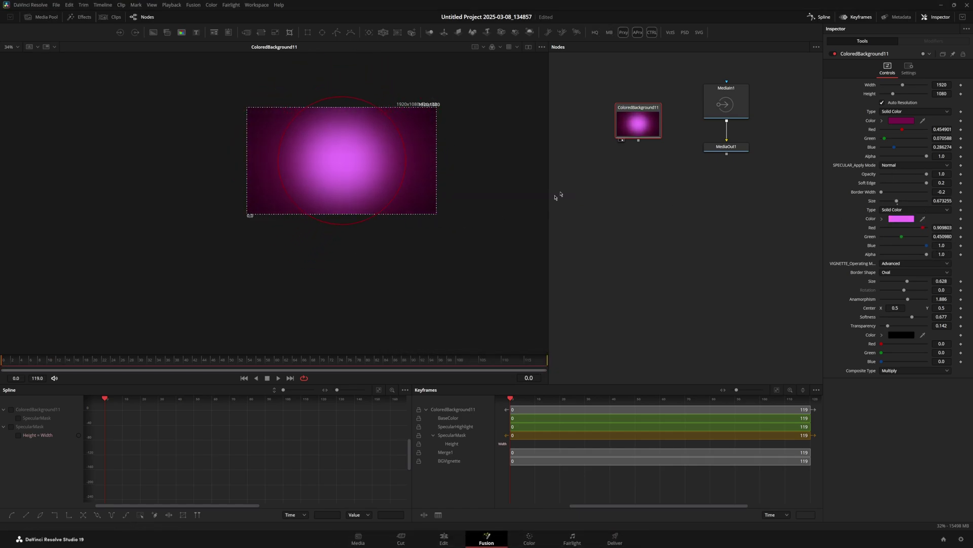
- Add an underlay around the colored background node and place a sticky note just below it
click(214, 34)
click(228, 34)
scroll(649, 223, down, 5)
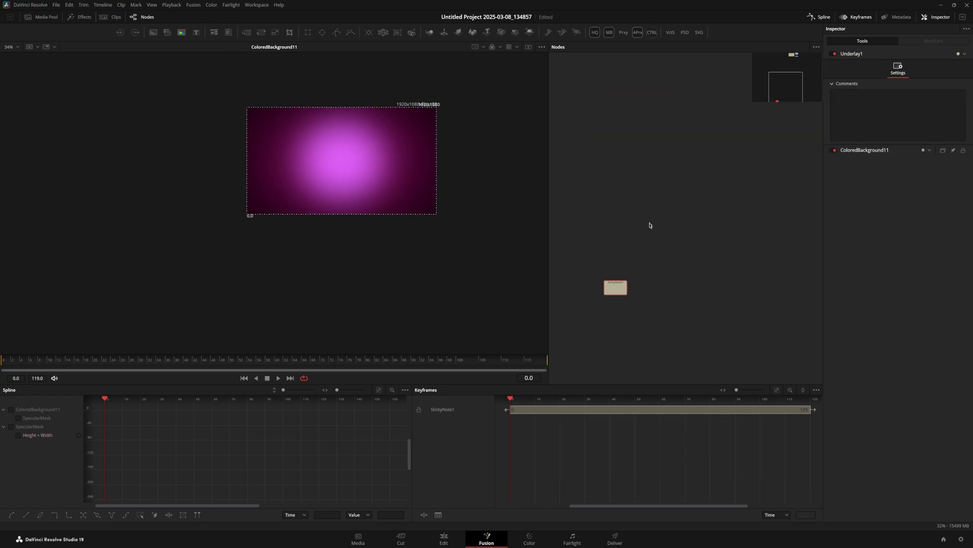
drag(680, 228, 683, 152)
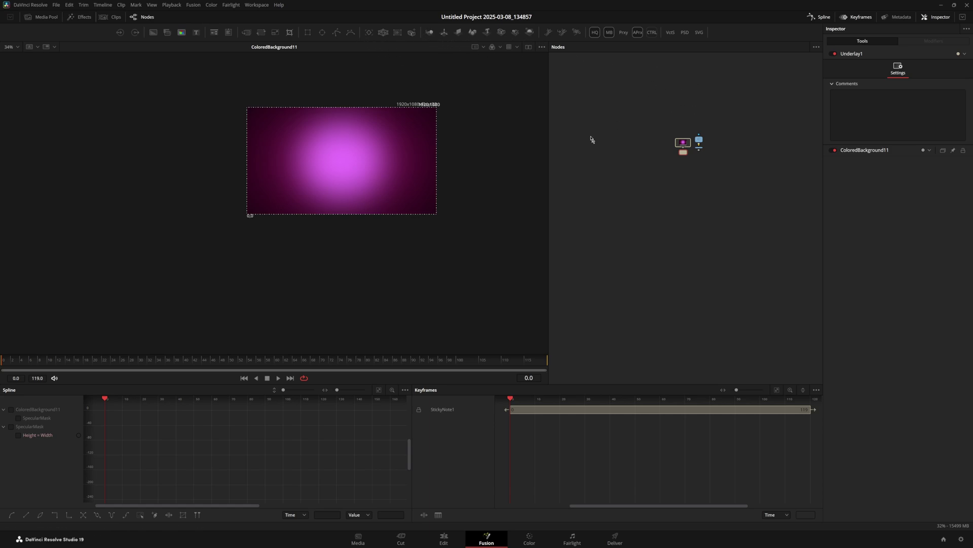
- Enable Proxy with High Quality, Motion Blur and Auto Proxy off, and check these modes in the playback options
click(604, 61)
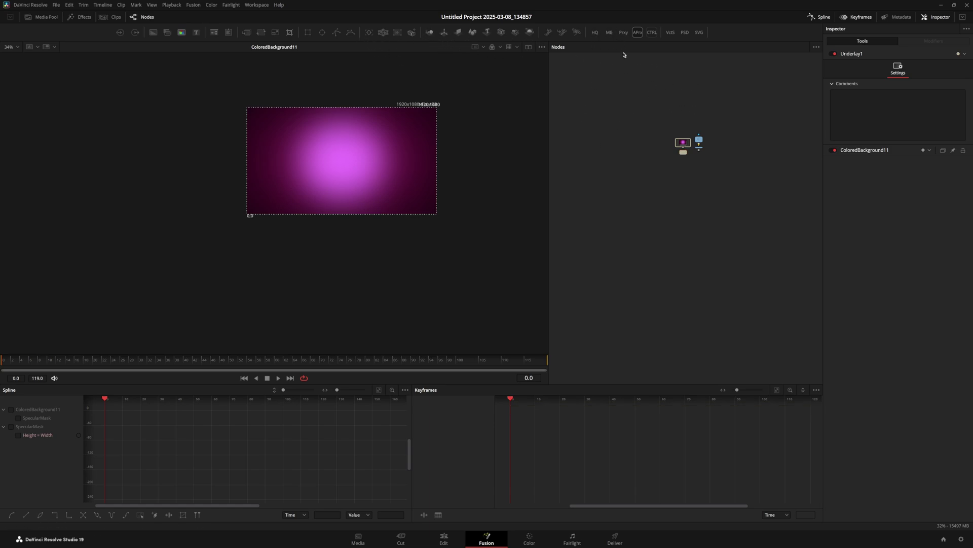
click(624, 33)
right_click(438, 382)
right_click(404, 379)
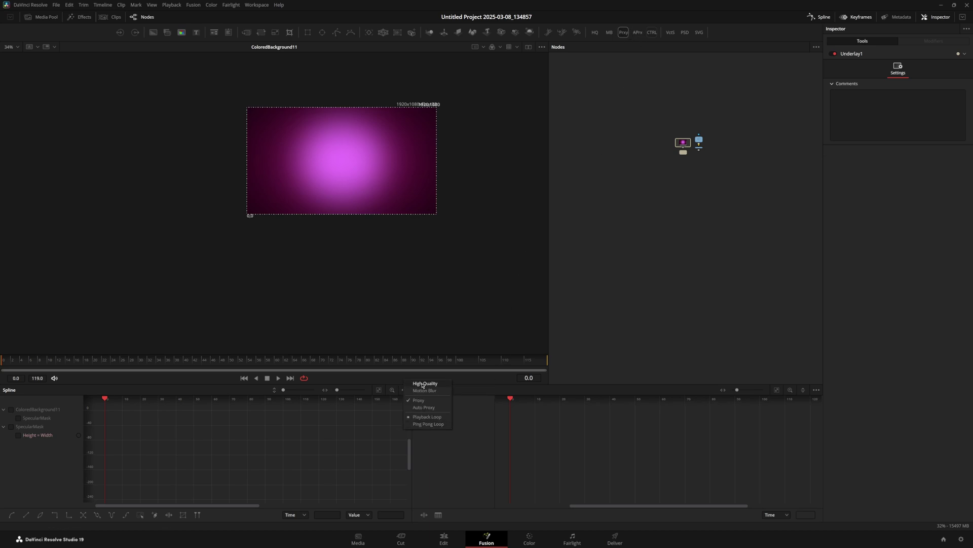
click(573, 262)
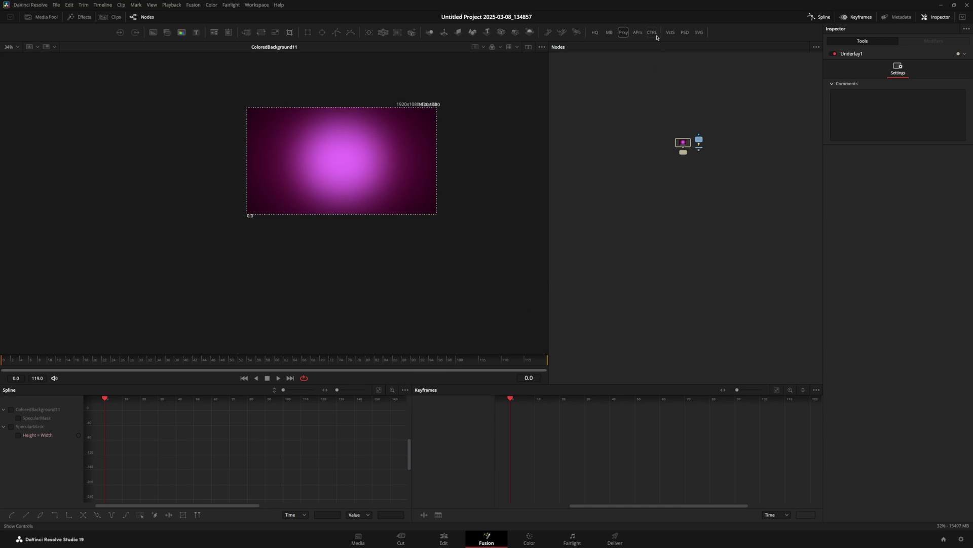
- Open the PSD and SVG import file dialogs in turn and cancel each without choosing a file
click(685, 32)
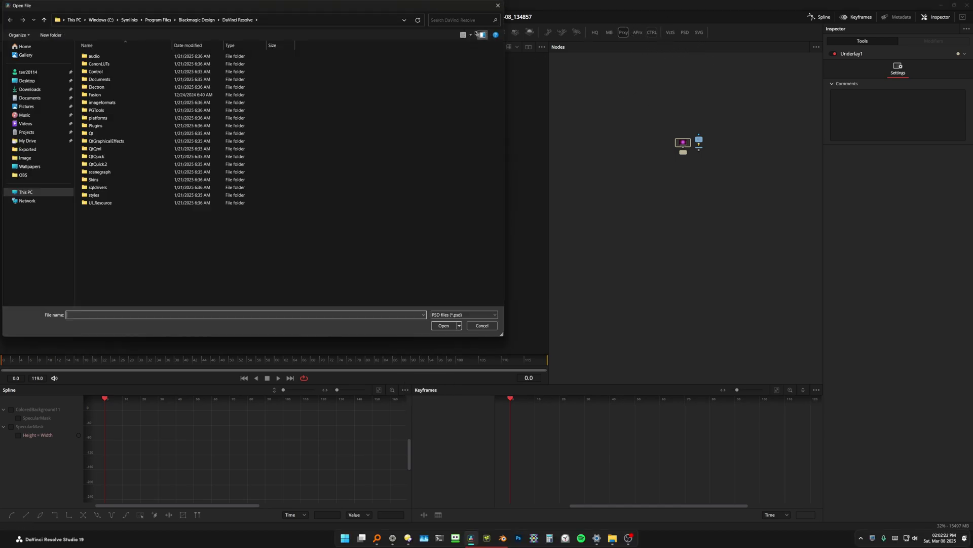
key(Escape)
click(699, 34)
key(Escape)
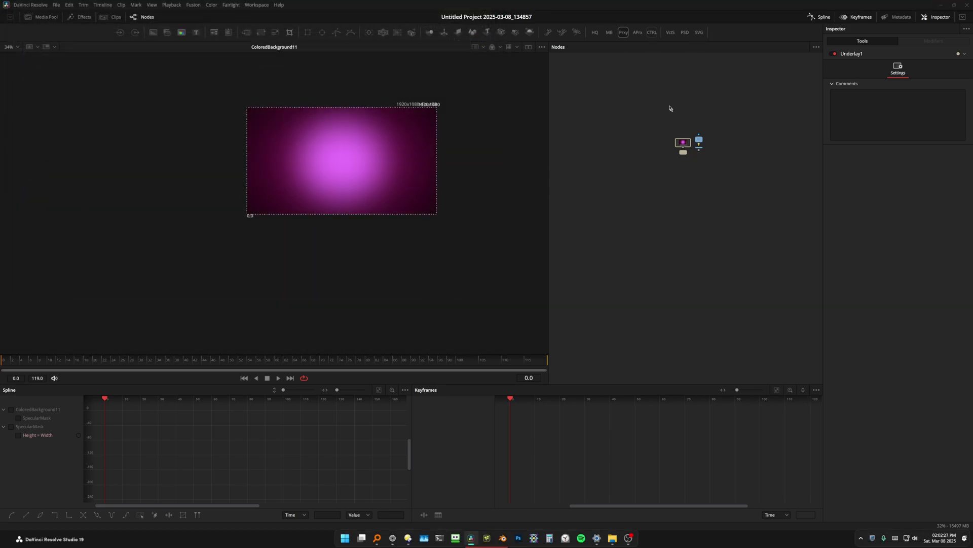
- Show two viewers and add a Text node above the colored background with the text TSDS1
scroll(677, 106, up, 6)
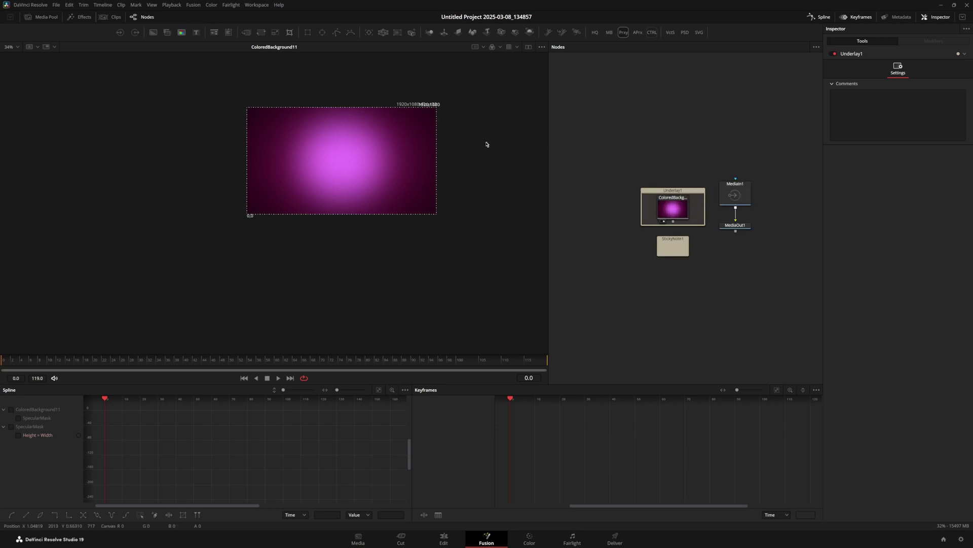
click(528, 47)
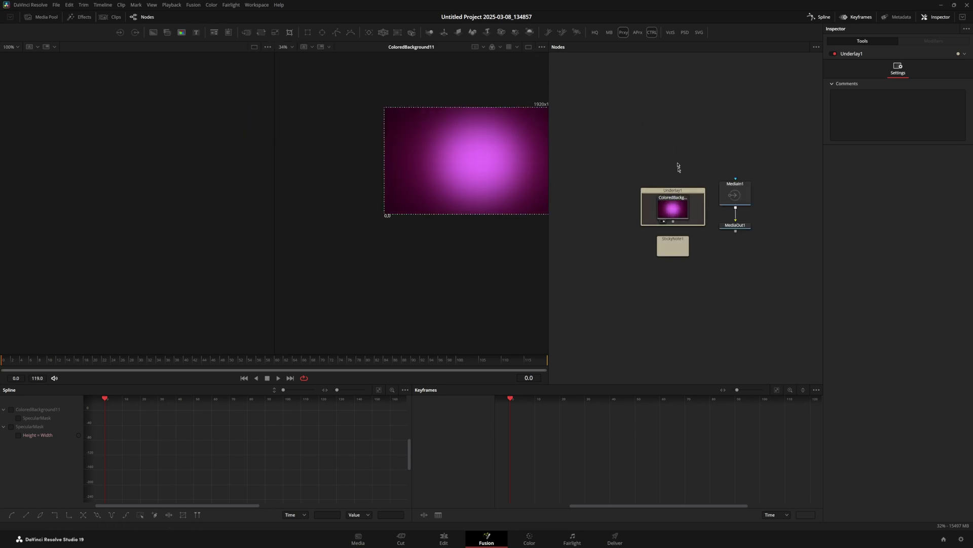
drag(201, 34, 651, 116)
click(870, 148)
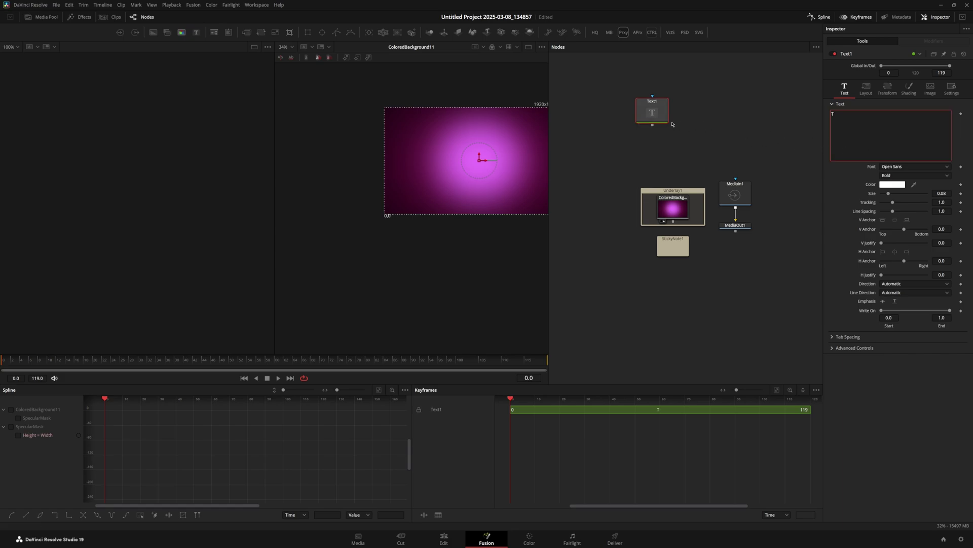
click(709, 131)
- Display the Text node in the first viewer and set the text size to 0.5
click(654, 112)
key(1)
drag(888, 194, 927, 195)
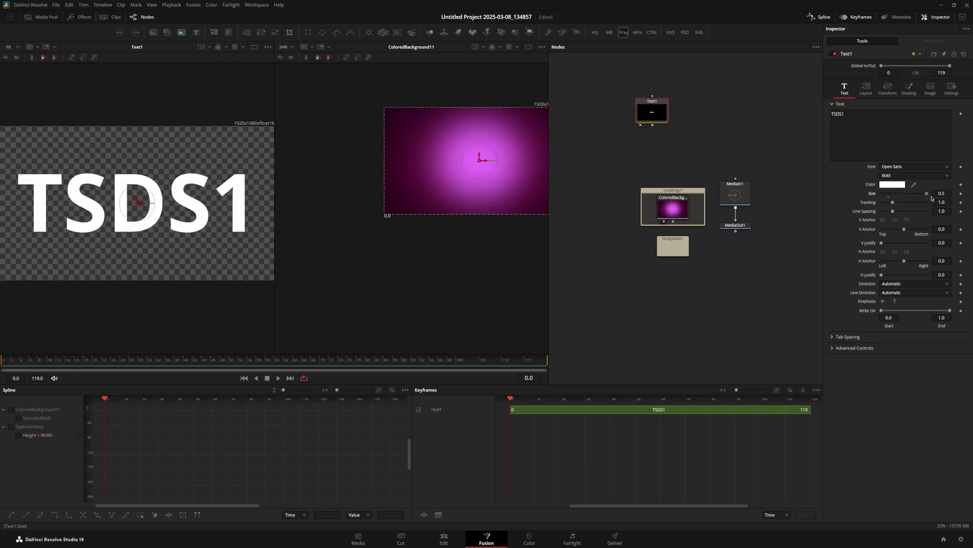
scroll(181, 181, down, 2)
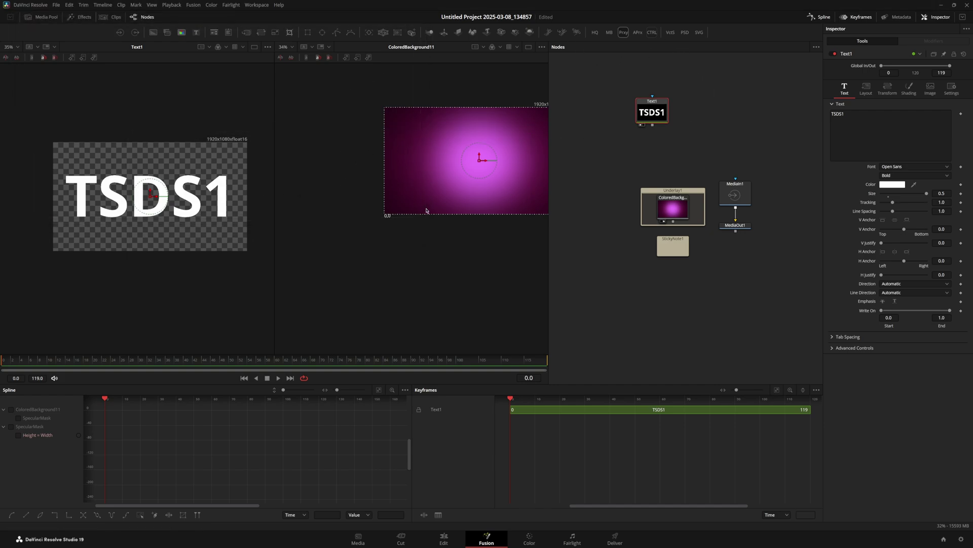
- Export the text as a vector snapshot and select vector_export_Text1.0000.svg in the Fusion temp folder
key(super+e)
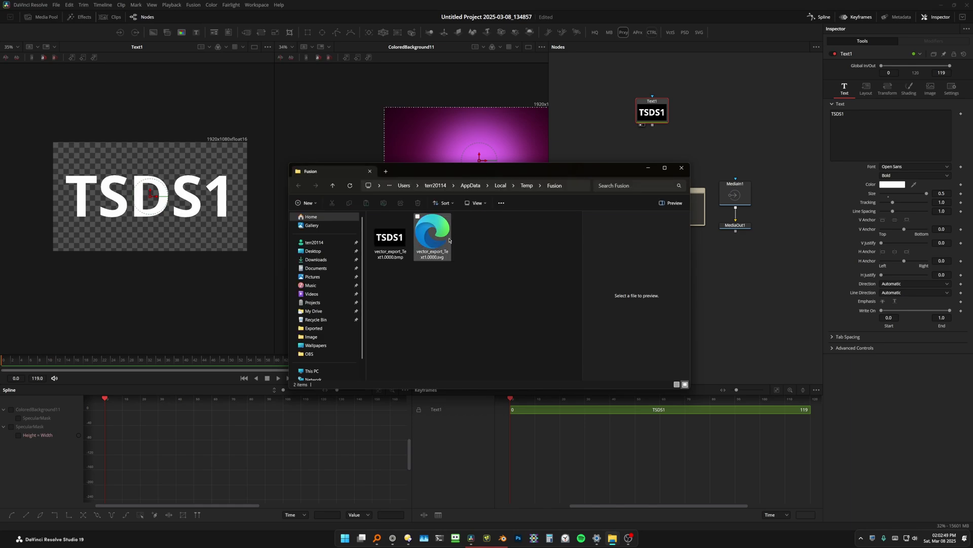
click(430, 254)
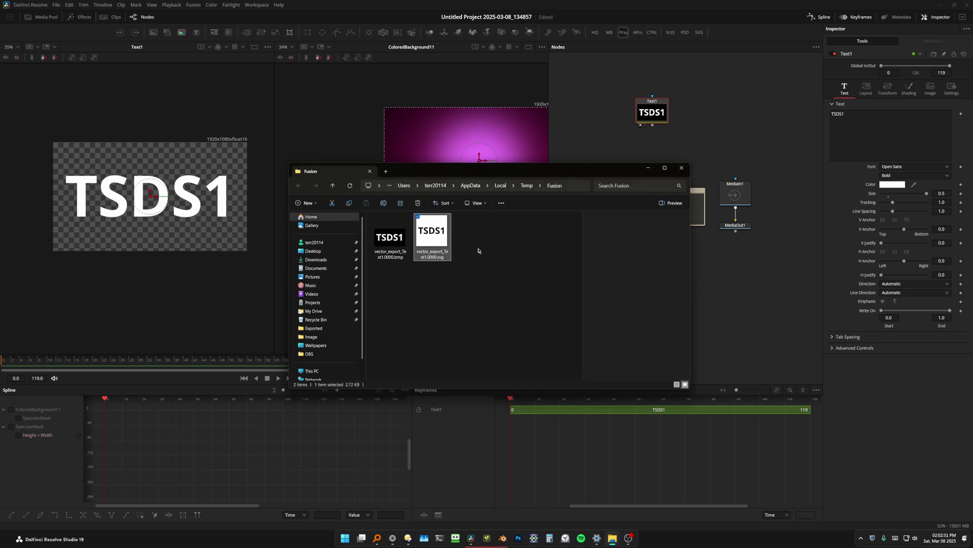
click(751, 70)
- Import vector_export_Text1.0000.svg into the composition as a node group and expand the group
click(700, 32)
click(446, 325)
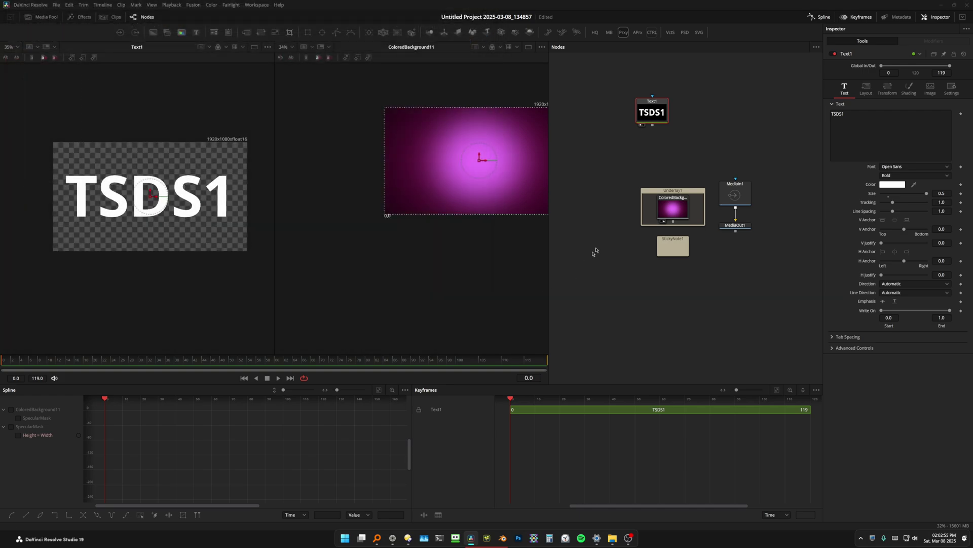
click(535, 301)
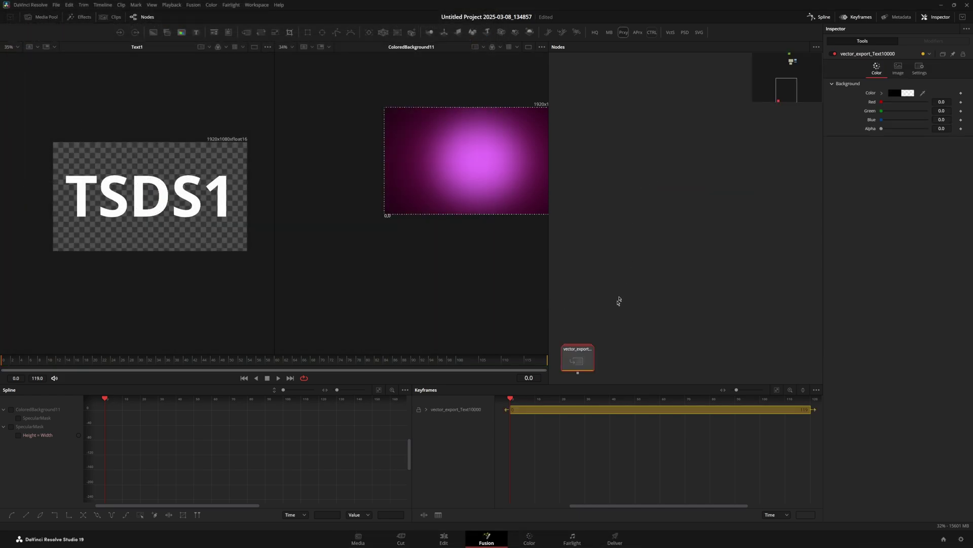
drag(662, 175, 638, 299)
click(643, 260)
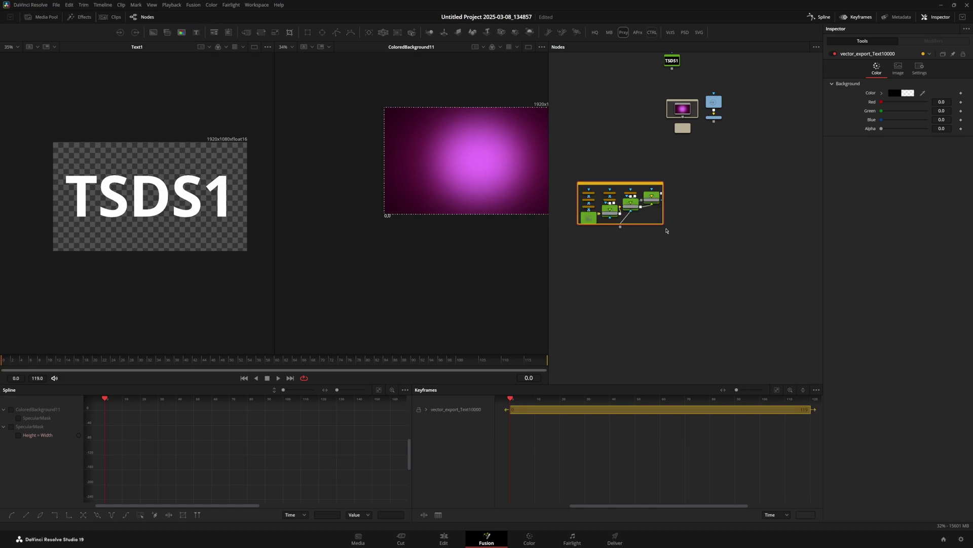
- Enlarge the imported SVG group, select all nodes inside it, and cut and paste them outside the group
drag(663, 224, 761, 319)
drag(710, 254, 577, 185)
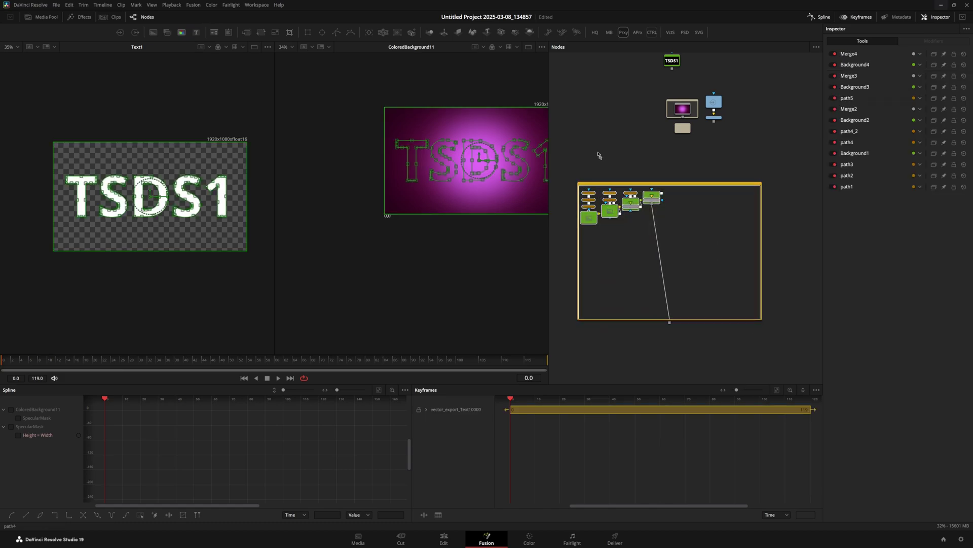
drag(730, 265, 579, 181)
key(ctrl+x)
click(595, 224)
key(ctrl+v)
scroll(596, 225, up, 3)
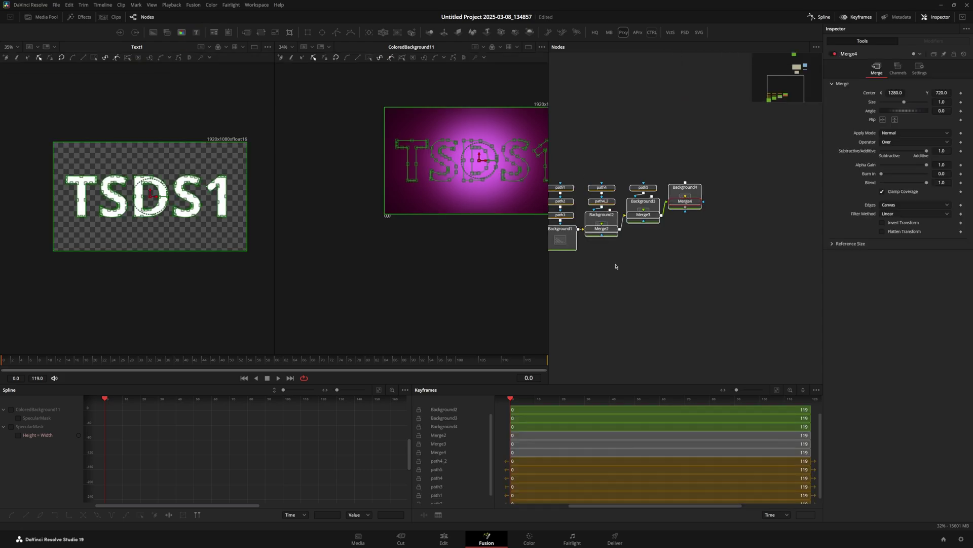
- Chain the path nodes by connecting path3 to path4 and path4_2 to path5, away from the Background nodes
drag(621, 288, 684, 257)
drag(624, 113, 585, 171)
drag(623, 135, 579, 151)
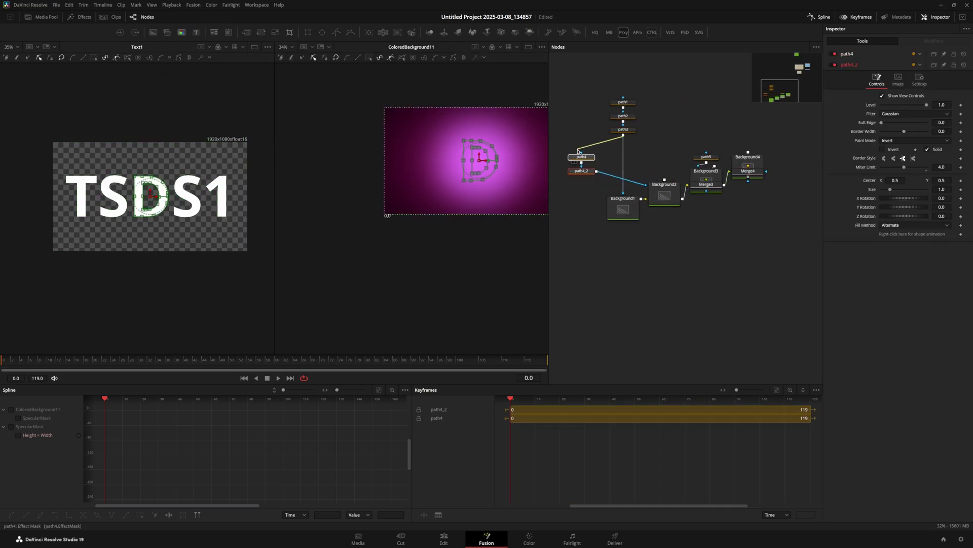
drag(706, 156, 582, 198)
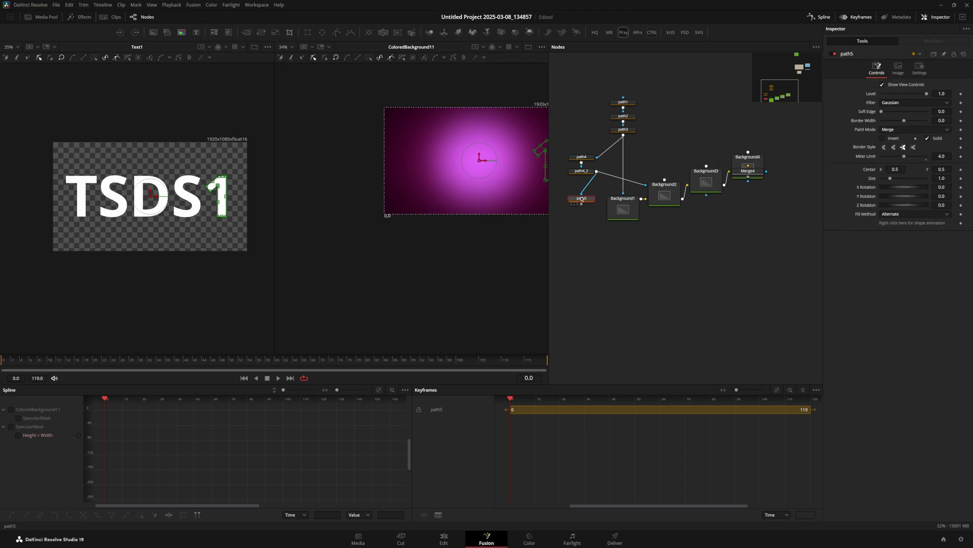
- Delete the imported Background and Merge nodes and line up path4, path4_2 and path5 below path3
drag(793, 151, 619, 262)
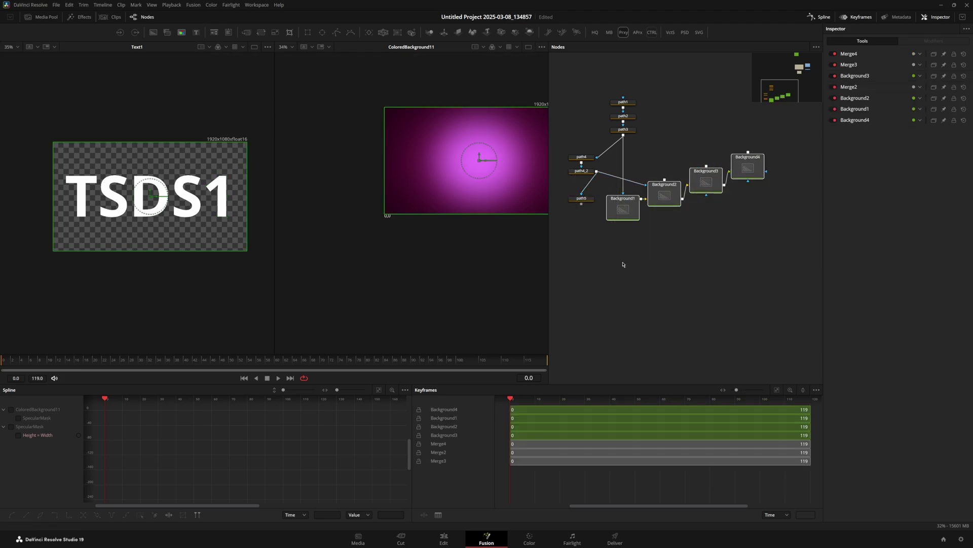
key(Delete)
drag(618, 224, 571, 147)
drag(584, 198, 625, 185)
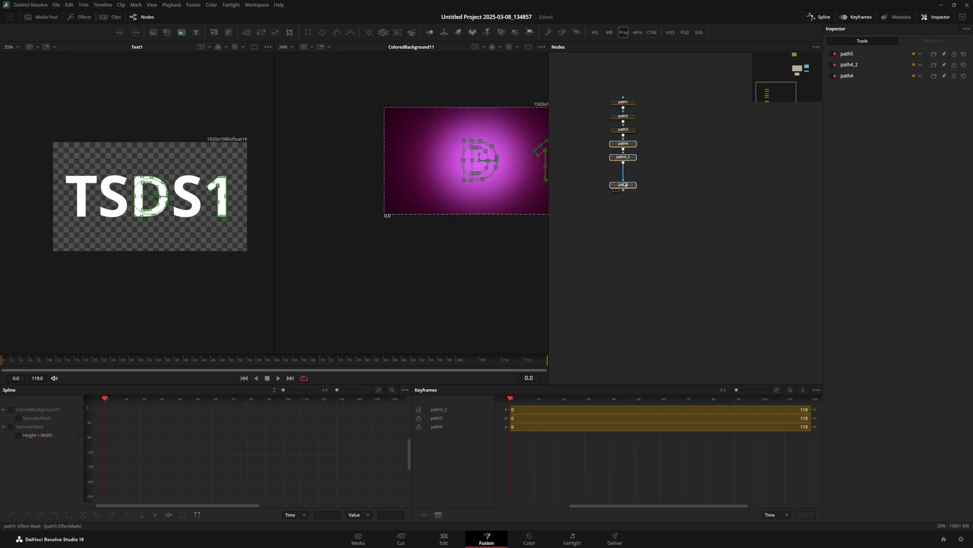
- Show path5 in the second viewer, select all path nodes, and distort the letter shapes by moving their control points
key(2)
scroll(459, 172, up, 2)
drag(675, 68, 560, 237)
drag(401, 192, 487, 183)
drag(475, 173, 475, 149)
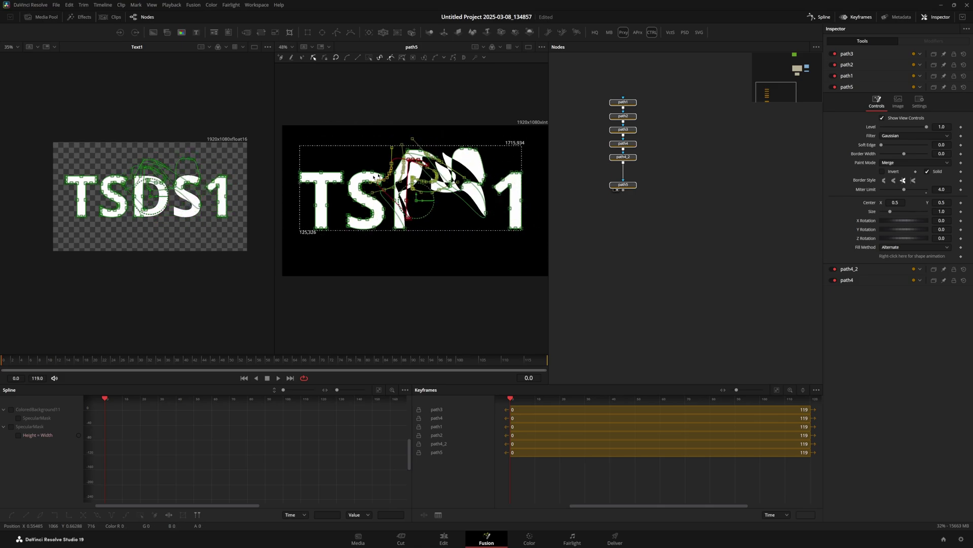
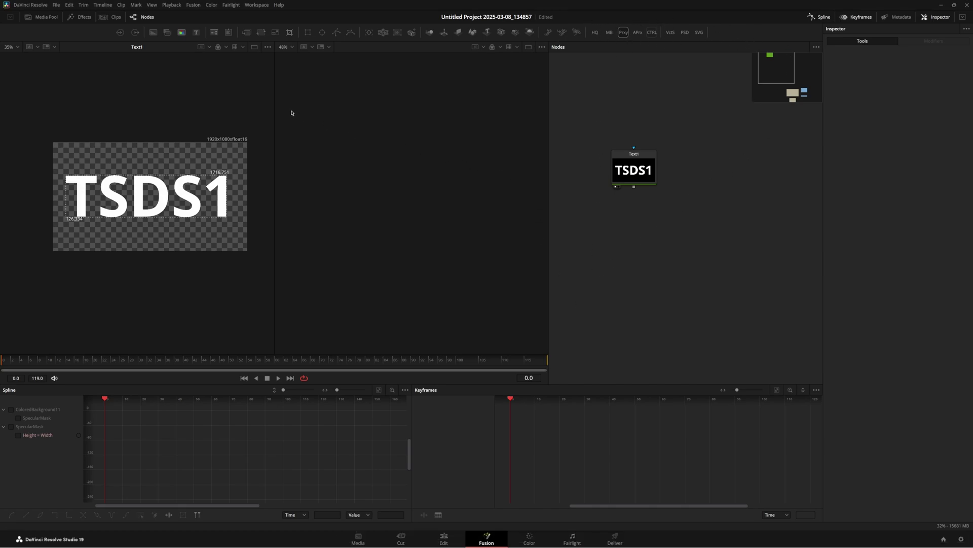
- Add a Transform node after Text1, show it in the second viewer, and shift its centre up and to the right
scroll(634, 171, down, 3)
drag(633, 172, 683, 199)
scroll(636, 156, up, 7)
scroll(636, 156, down, 6)
mouse_move(677, 169)
mouse_down()
mouse_move(645, 176)
mouse_move(709, 187)
mouse_move(663, 168)
mouse_move(692, 172)
mouse_up()
key(t)
key(2)
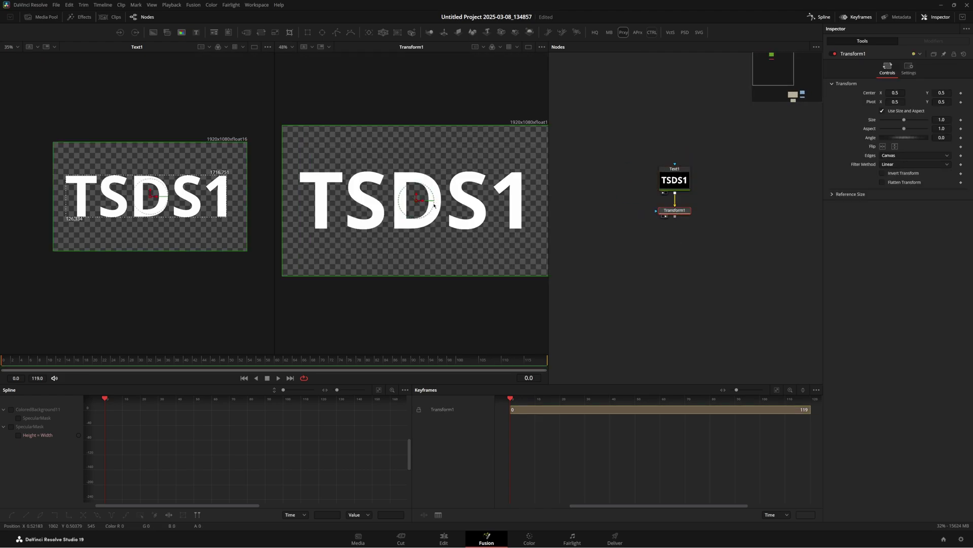
drag(420, 201, 456, 173)
- Add a Blur node fed by Text1, show it in the second viewer, and set the blur size to 39.4
scroll(629, 228, up, 5)
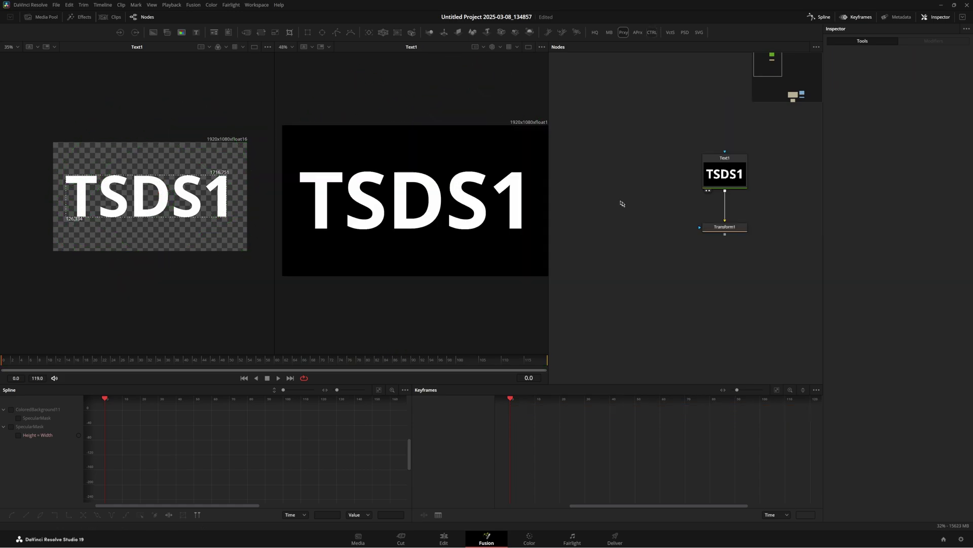
key(b)
drag(725, 175, 667, 131)
drag(667, 147, 620, 209)
key(2)
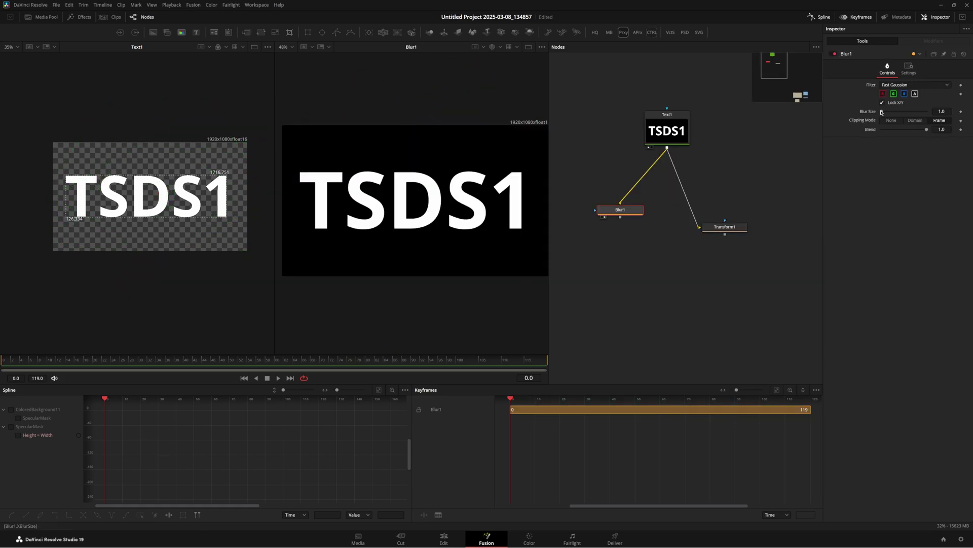
drag(882, 111, 899, 113)
- Add a ColorCorrector node and a Saver node below the Blur node
click(586, 279)
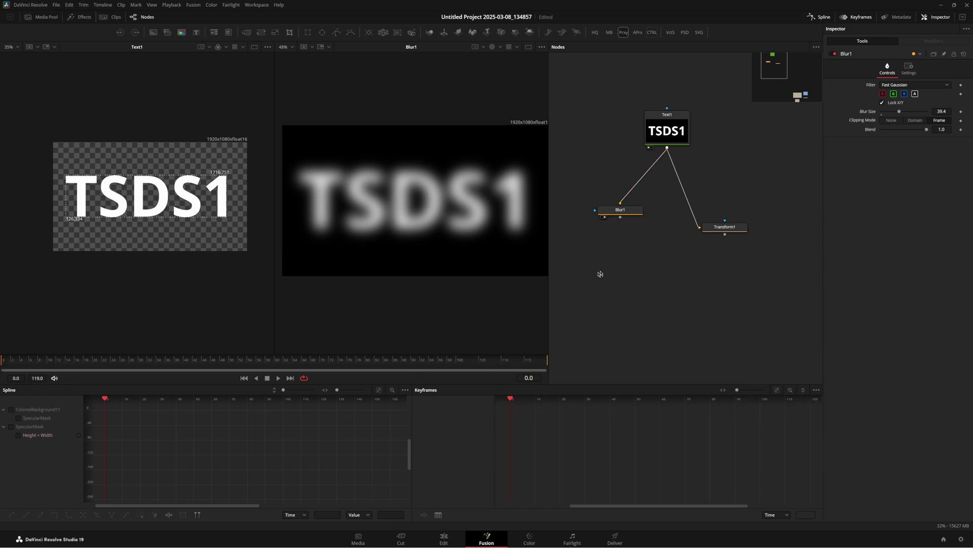
key(c)
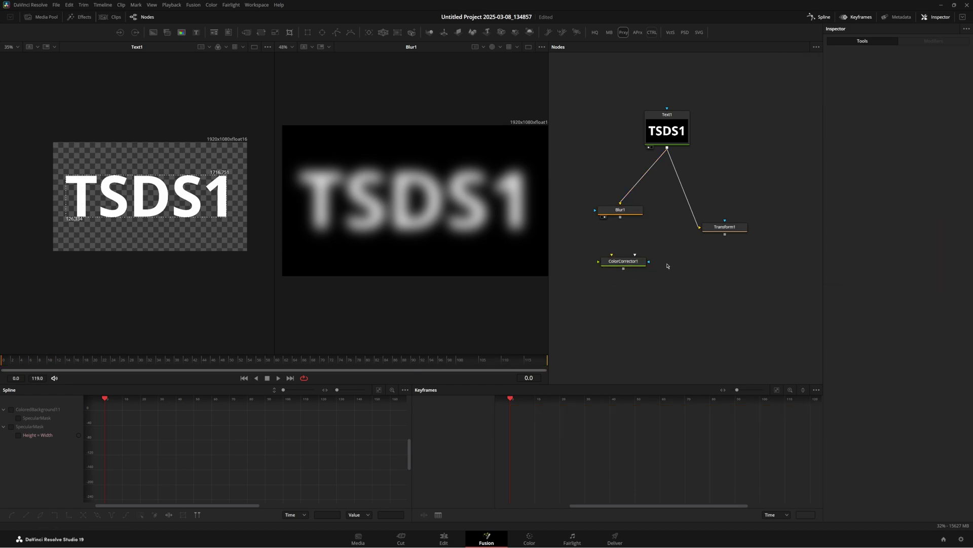
key(s)
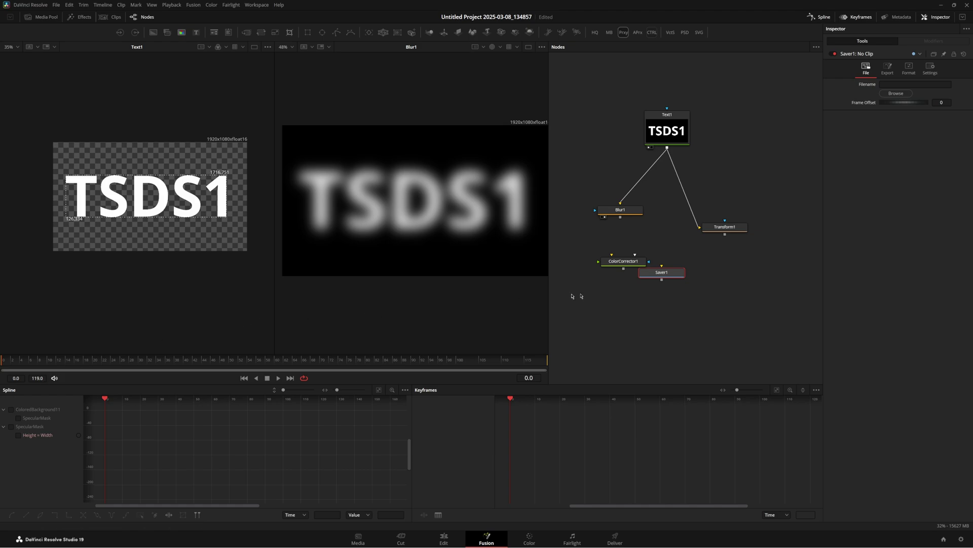
- Add a Loader node below the Saver node and load vector_export_Text1.0000.bmp into it
click(624, 327)
key(l)
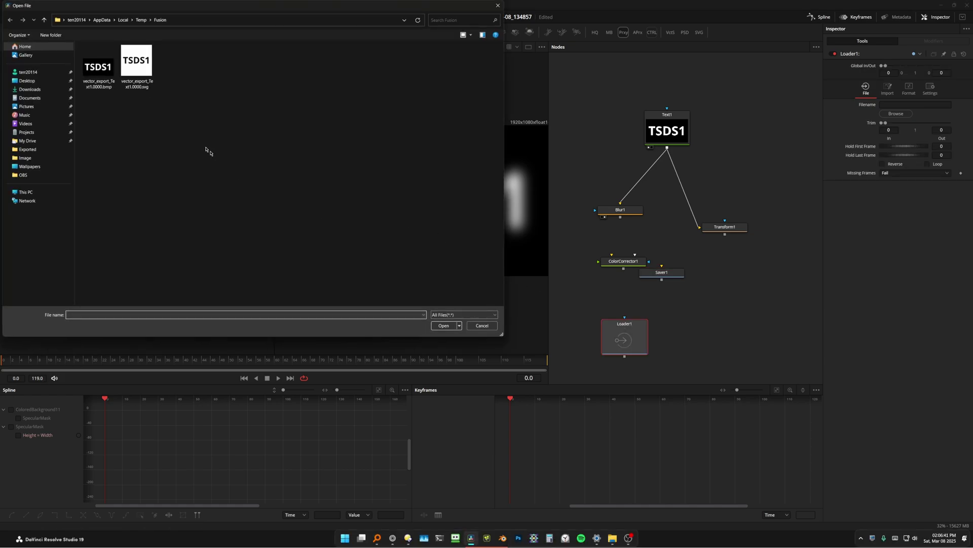
double_click(100, 68)
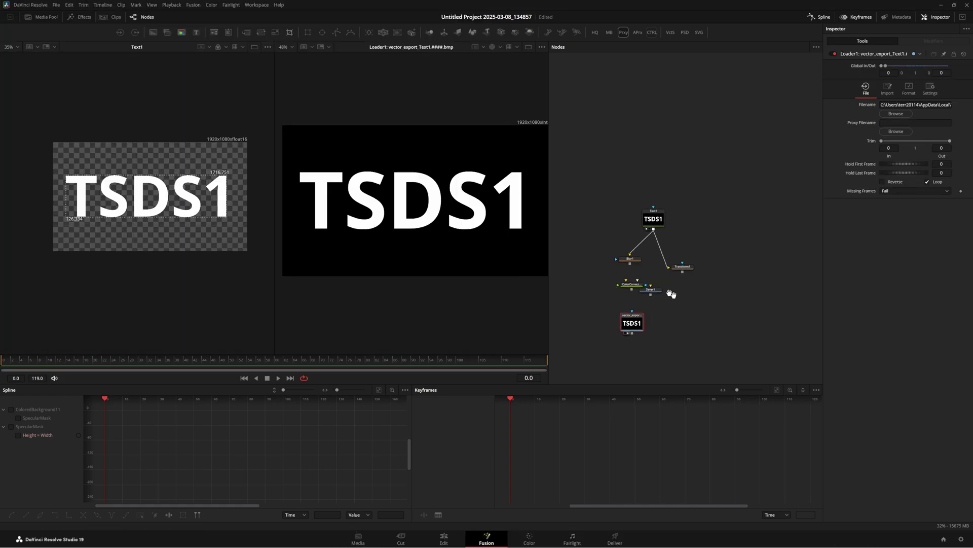
- Add a Transform3D node in the empty area beside the 2D nodes and an ImagePlane3D node above it
drag(671, 294, 606, 241)
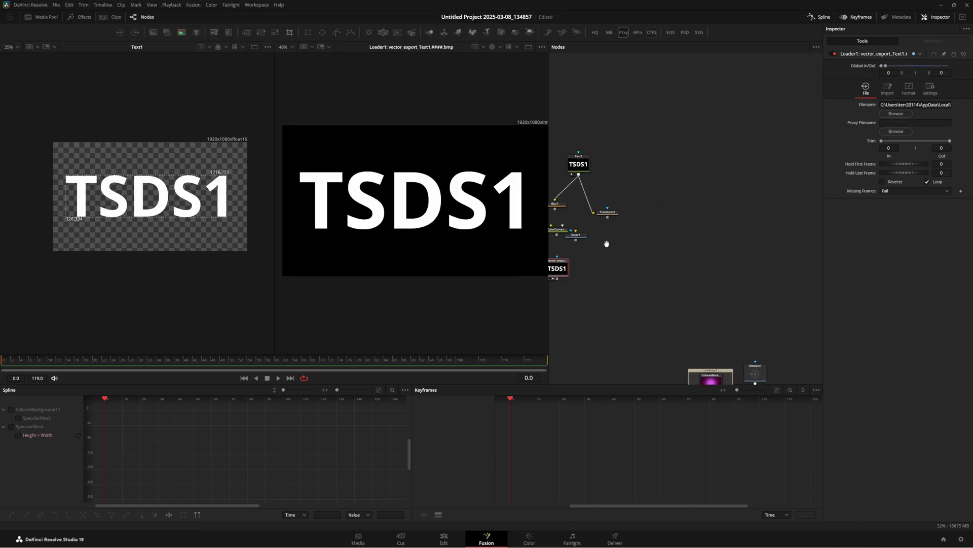
key(shift+t)
scroll(674, 230, up, 4)
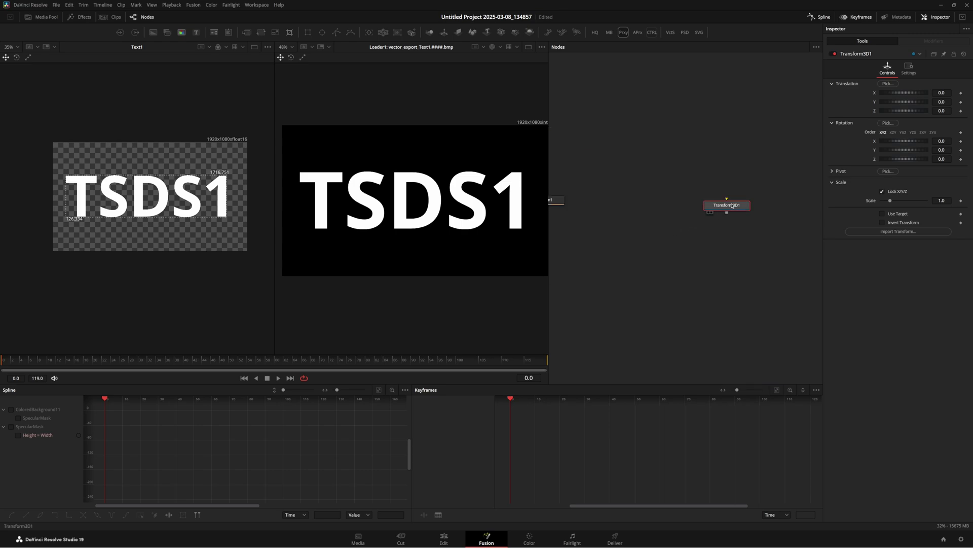
drag(733, 206, 637, 201)
click(640, 147)
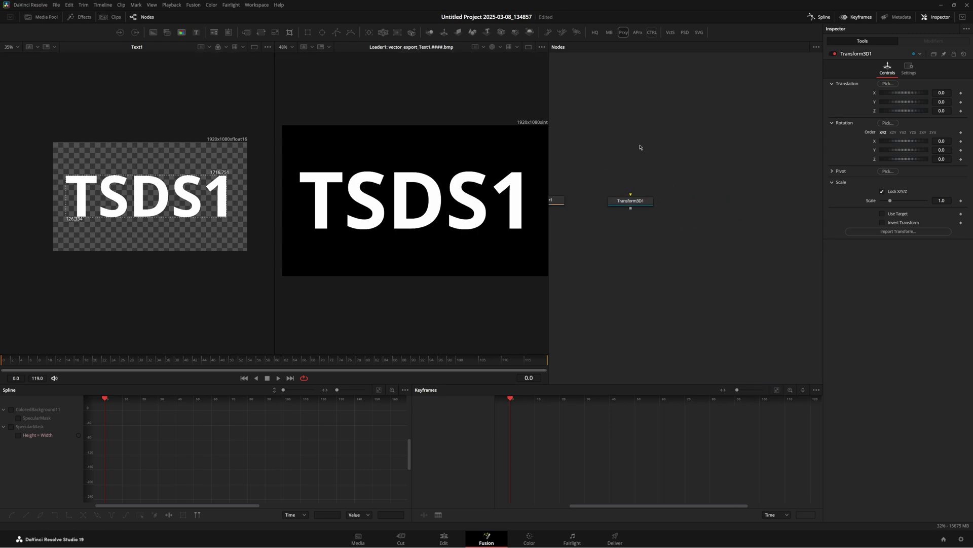
key(ctrl+v)
mouse_move(641, 153)
mouse_down()
mouse_move(627, 133)
mouse_move(651, 147)
mouse_up()
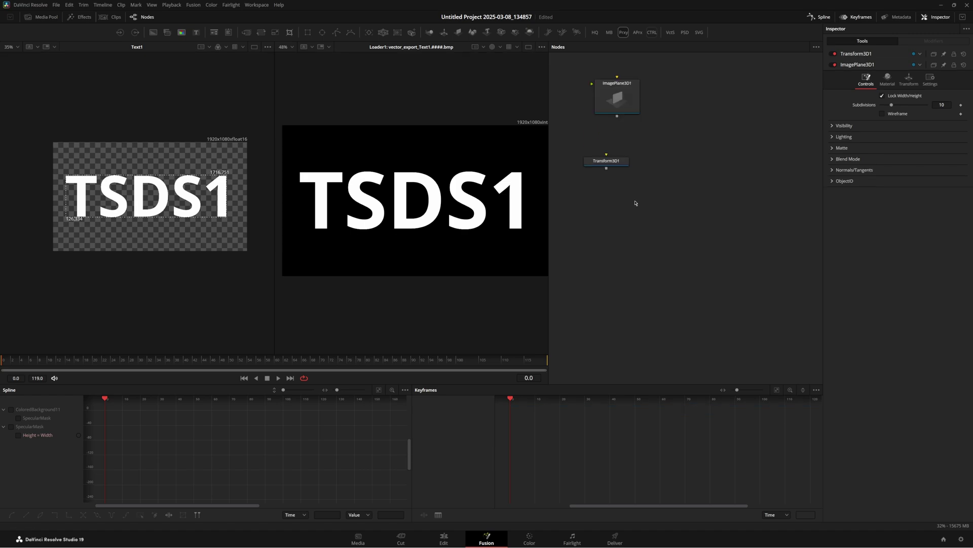
- Open the Select Tool dialog twice and close it each time without adding a tool
key(shift+space)
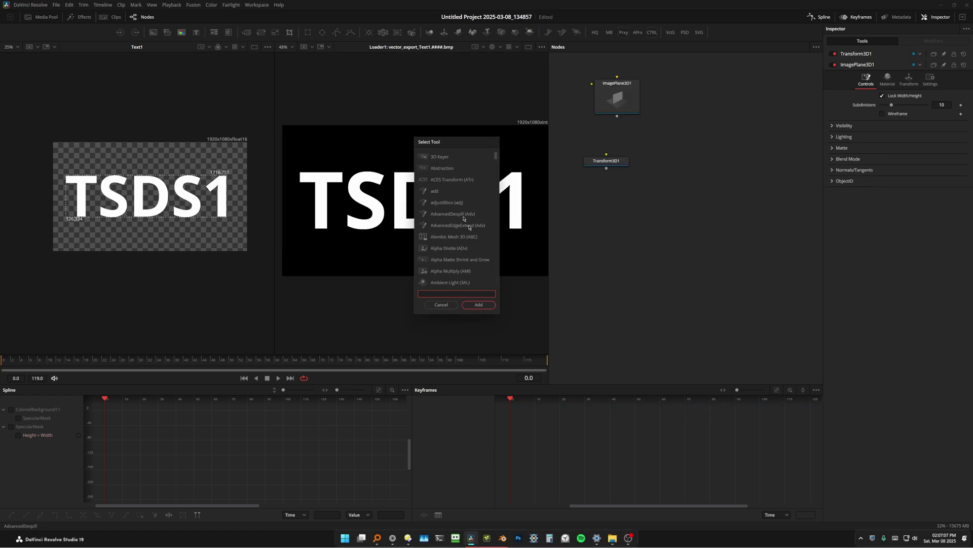
click(442, 305)
key(shift+space)
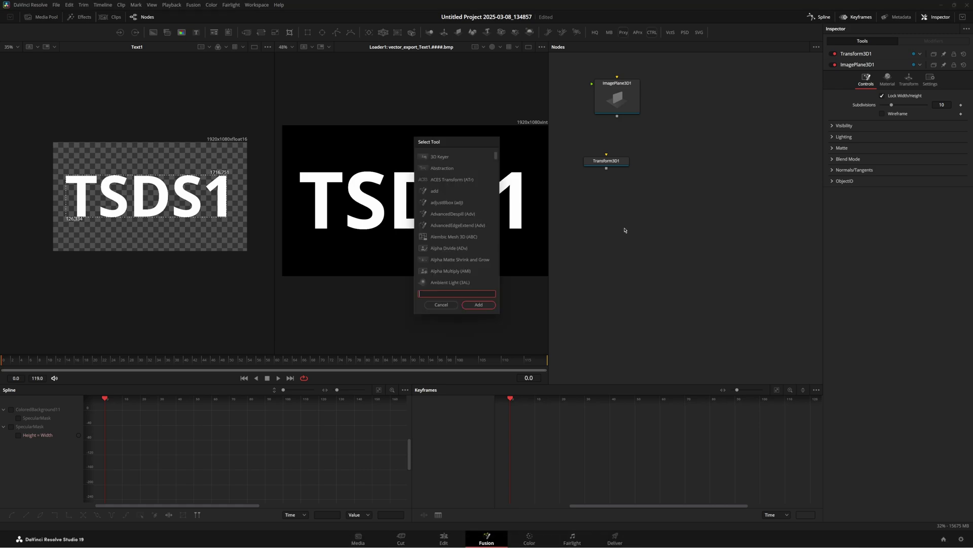
key(Escape)
- Move the Transform3D node lower and connect the ImagePlane3D output to it
drag(620, 164, 626, 221)
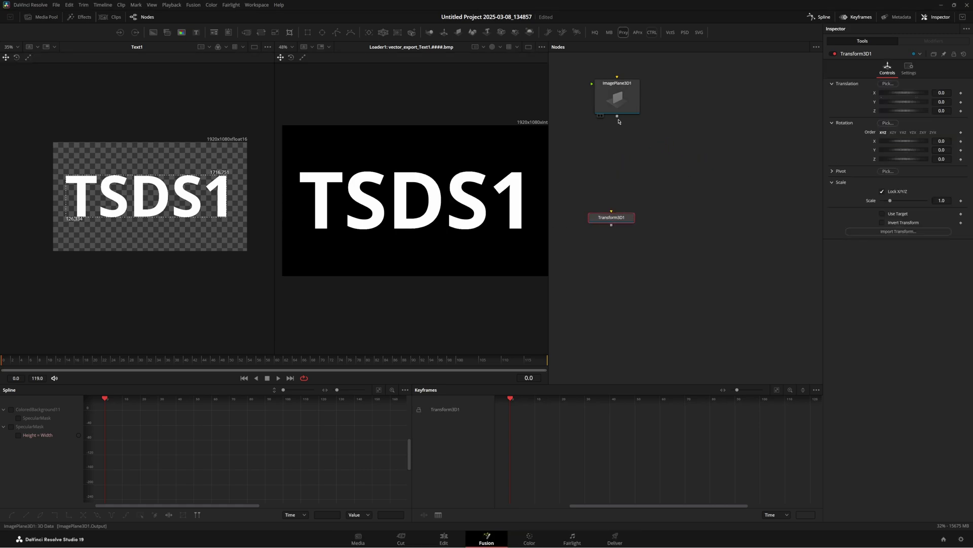
drag(618, 121, 612, 211)
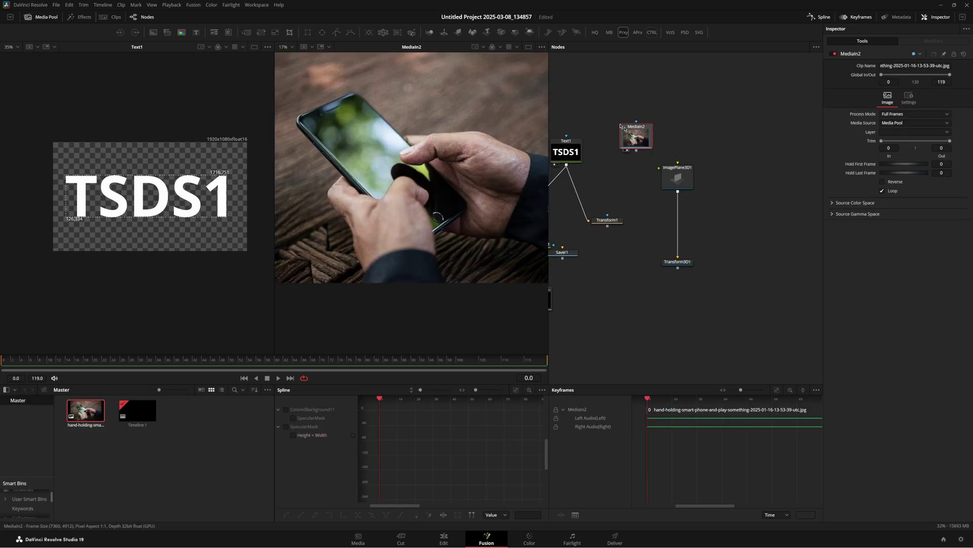
- Place the MediaIn2 phone photo node closer to the Text1 node and compare their thumbnails at different zoom levels
drag(621, 126, 609, 131)
scroll(655, 141, up, 5)
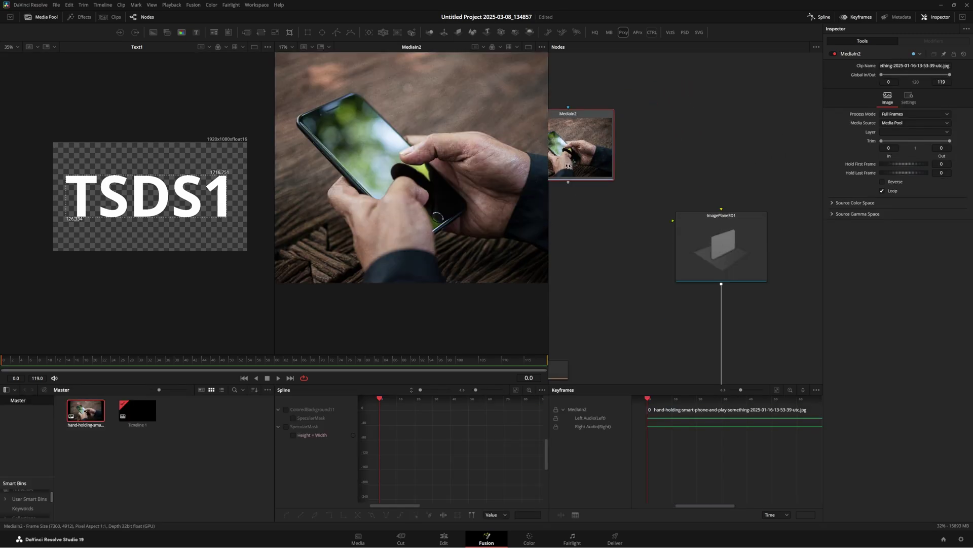
scroll(567, 166, down, 3)
scroll(667, 168, down, 2)
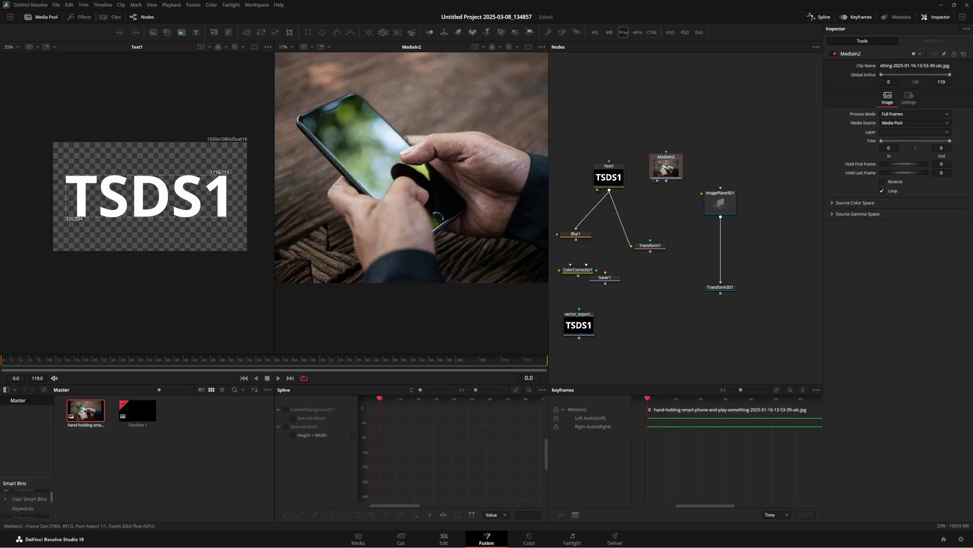
scroll(667, 168, up, 2)
drag(668, 182, 719, 172)
- Append asdasdasdasda to the text of the Text1 node
click(611, 175)
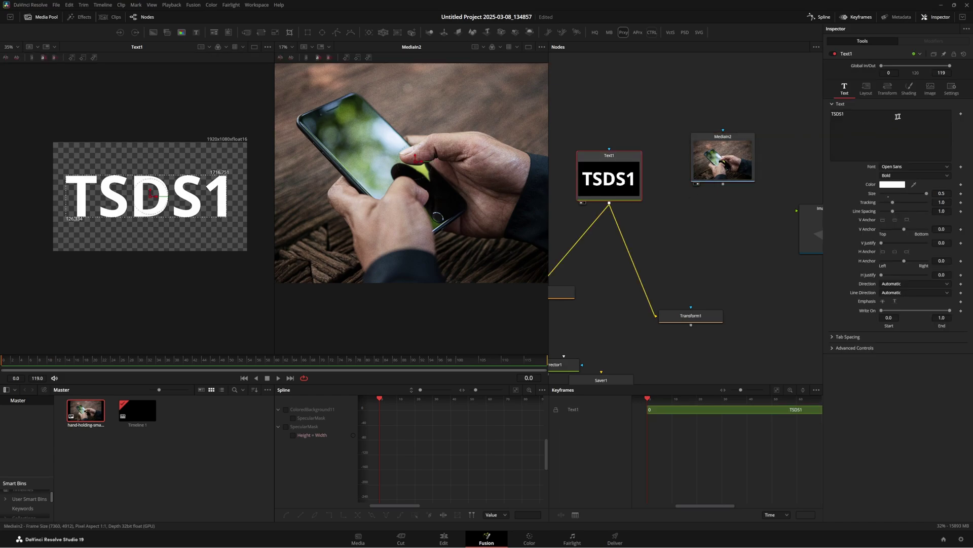
click(881, 144)
text(asdasdasdasda)
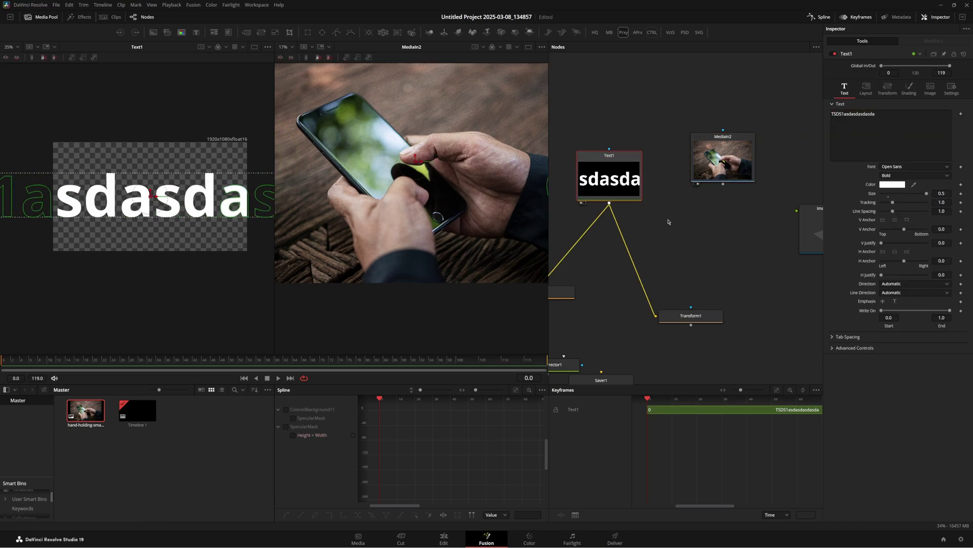
- Turn the node view's Force Source Tile Pictures option off and back on
right_click(629, 84)
click(616, 105)
right_click(674, 108)
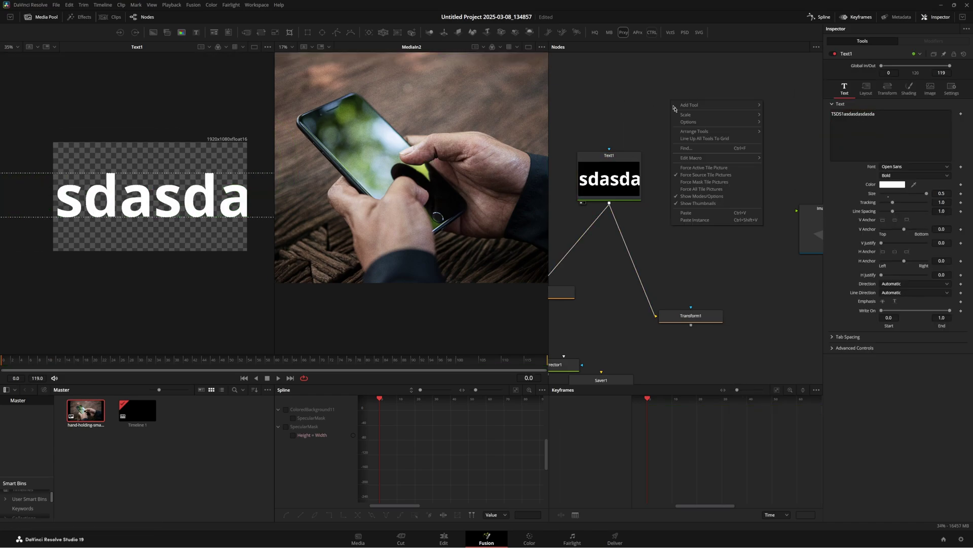
click(697, 175)
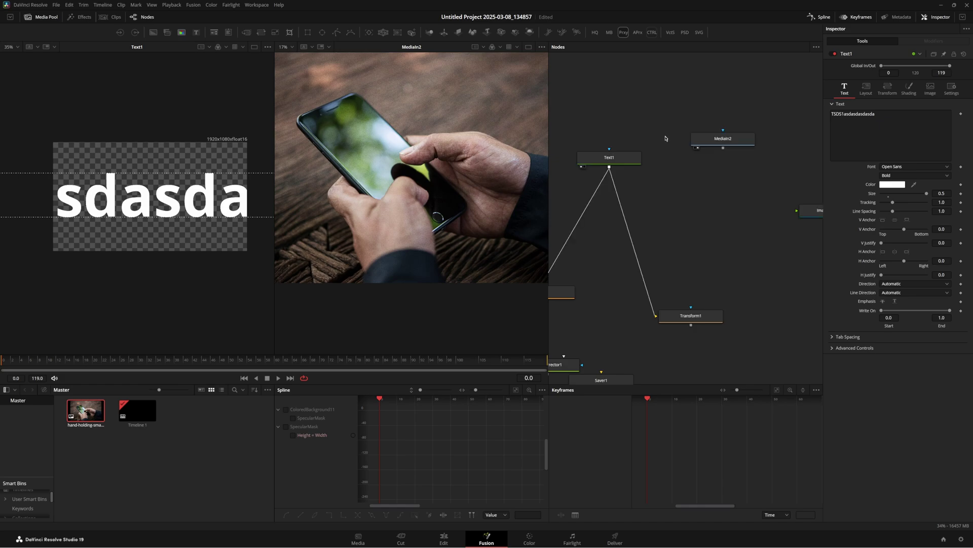
right_click(667, 142)
click(707, 216)
- Move the MediaIn2 node slightly higher beside the Text1 node
scroll(716, 167, down, 5)
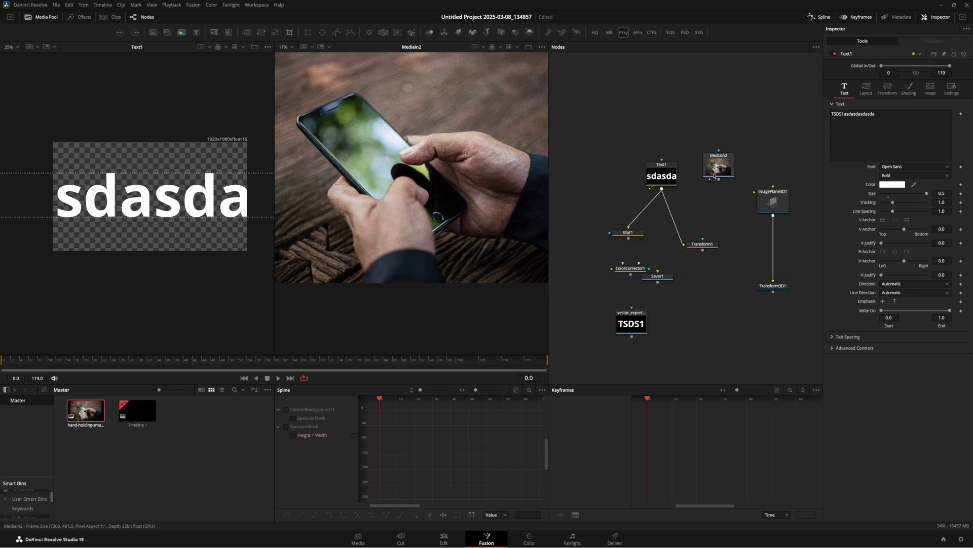
scroll(682, 171, up, 2)
mouse_move(696, 169)
mouse_down()
mouse_move(713, 147)
mouse_move(713, 162)
mouse_move(698, 151)
mouse_up()
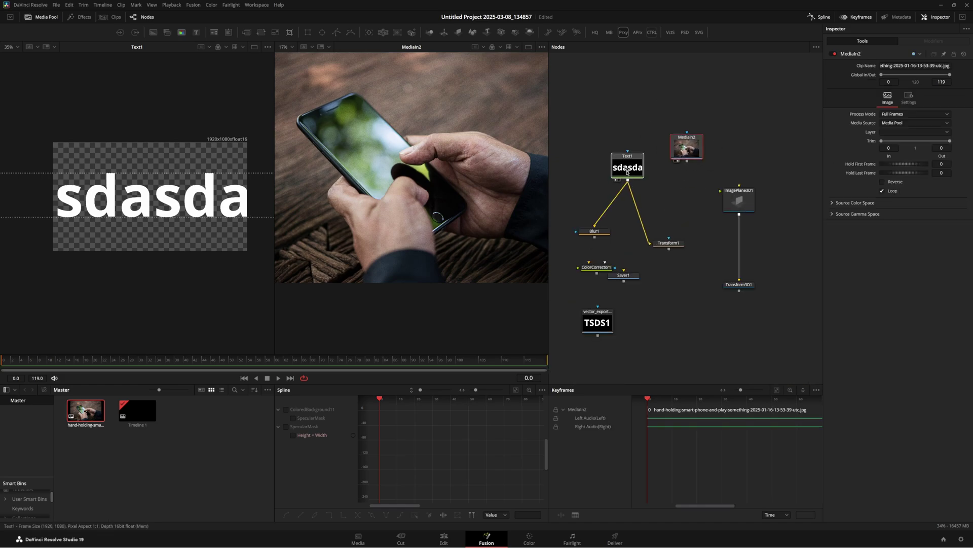
- Move the Text1 node up beside the MediaIn2 node and compare their thumbnails at different zoom levels
drag(627, 185, 623, 159)
click(623, 157)
scroll(656, 168, up, 3)
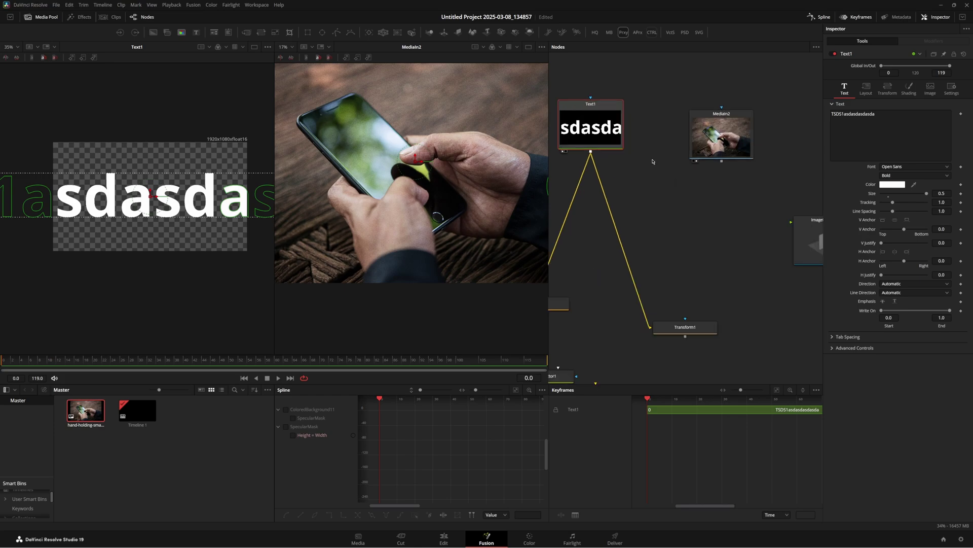
scroll(657, 167, down, 3)
scroll(664, 177, up, 2)
- Connect the MediaIn2 node's output to the Transform1 node and place Transform1 directly below MediaIn2
right_click(658, 175)
mouse_move(695, 205)
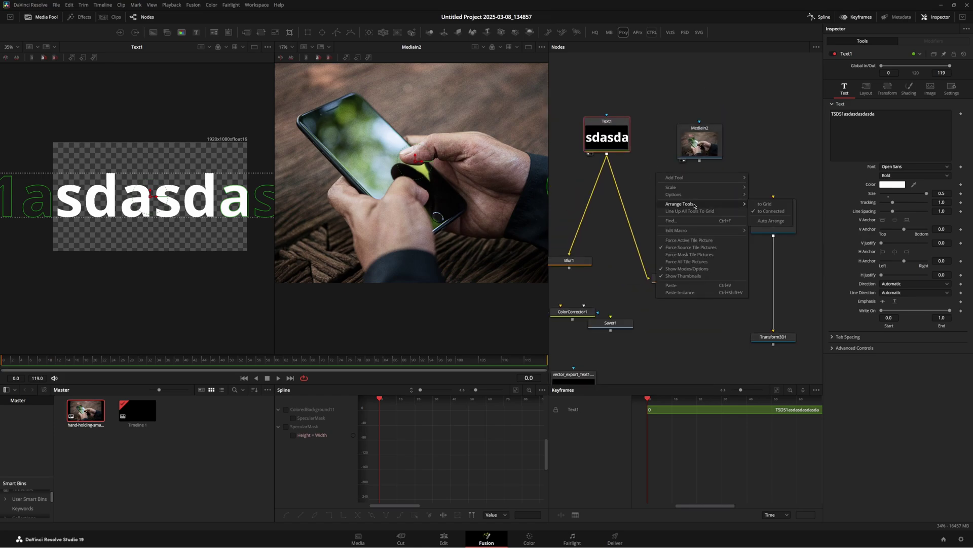
click(648, 185)
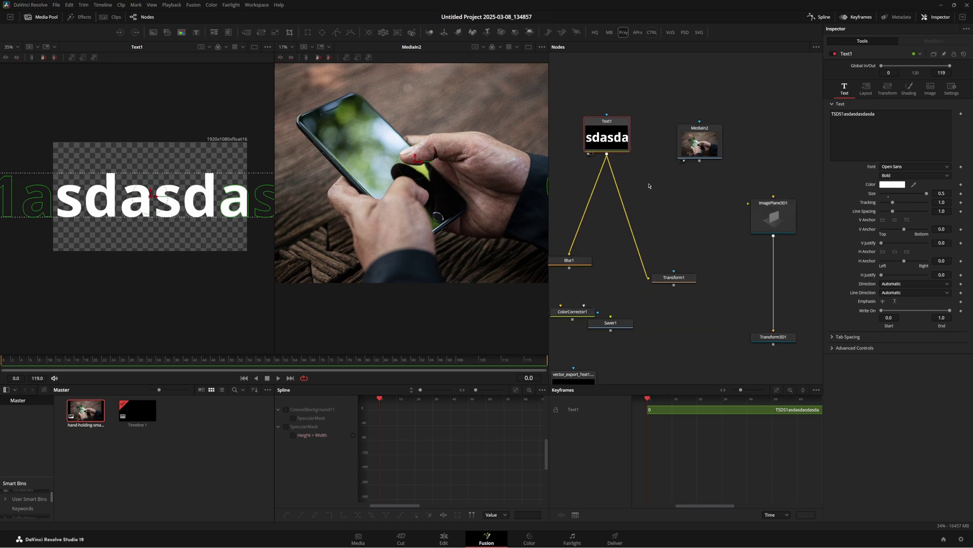
click(648, 185)
drag(700, 161, 623, 264)
drag(700, 160, 687, 222)
scroll(685, 237, down, 3)
- Turn on the node view's Auto Arrange option for arranging tools
right_click(747, 127)
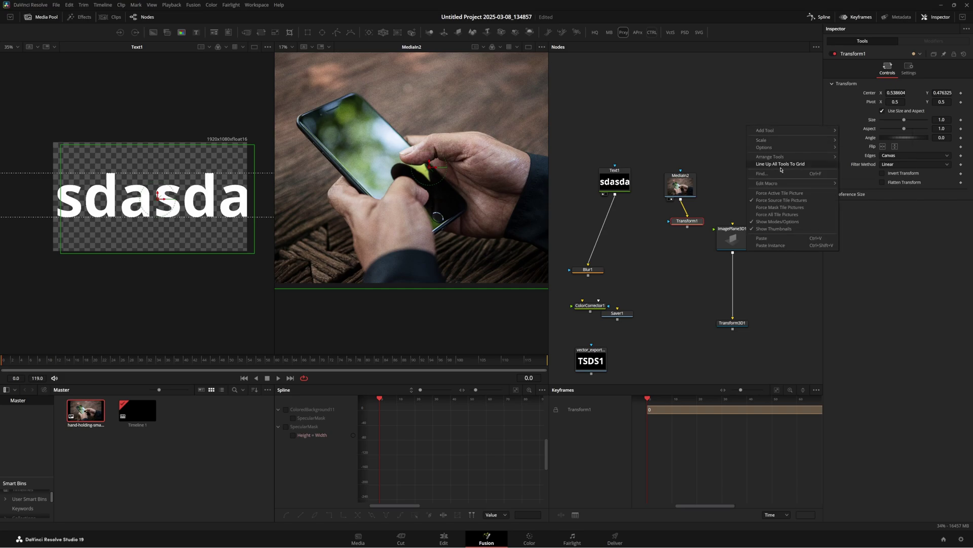
mouse_move(774, 160)
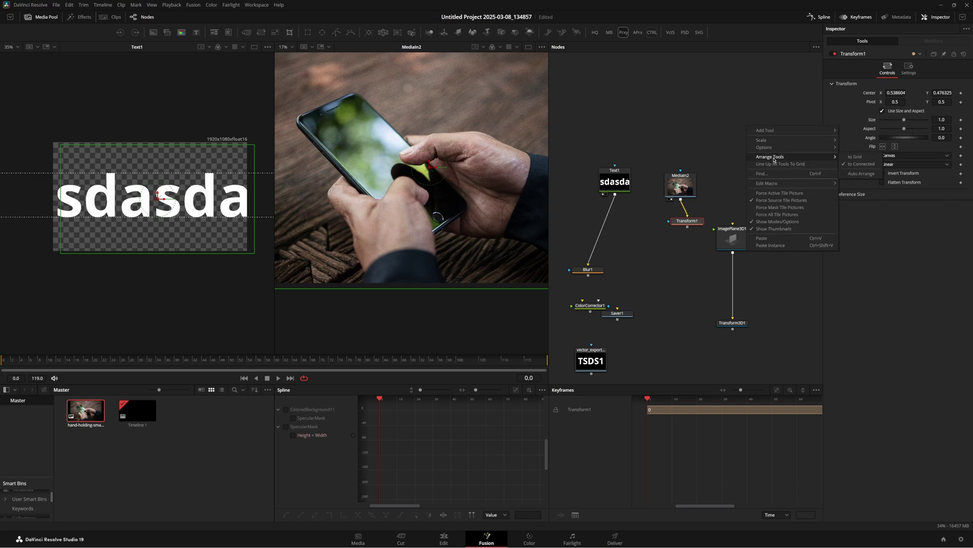
click(861, 173)
- Align MediaIn2 above Transform1 and move the two nodes together until they sit against the ImagePlane3D1 node
drag(681, 185, 687, 190)
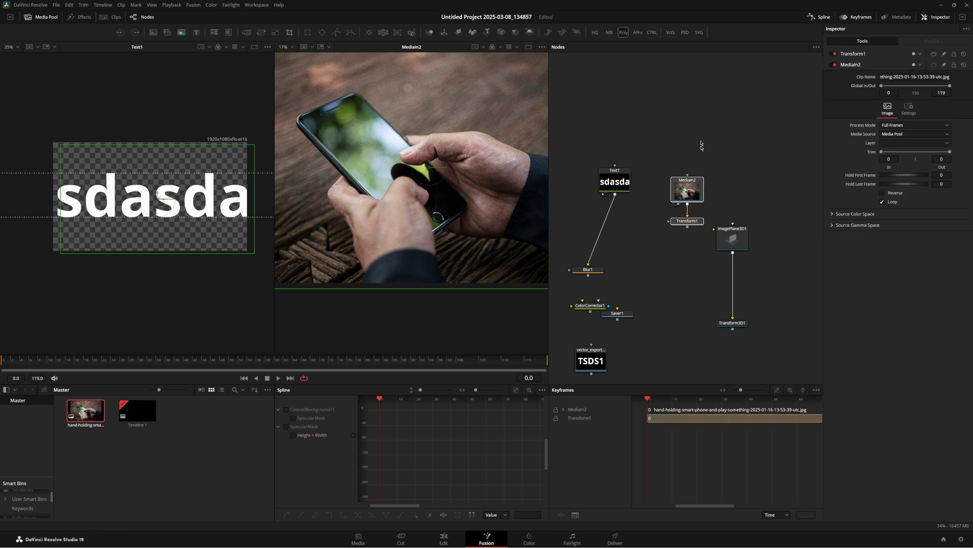
drag(697, 131, 692, 232)
click(697, 221)
drag(703, 136, 694, 239)
click(706, 254)
drag(728, 157, 701, 229)
drag(701, 144, 715, 224)
click(715, 224)
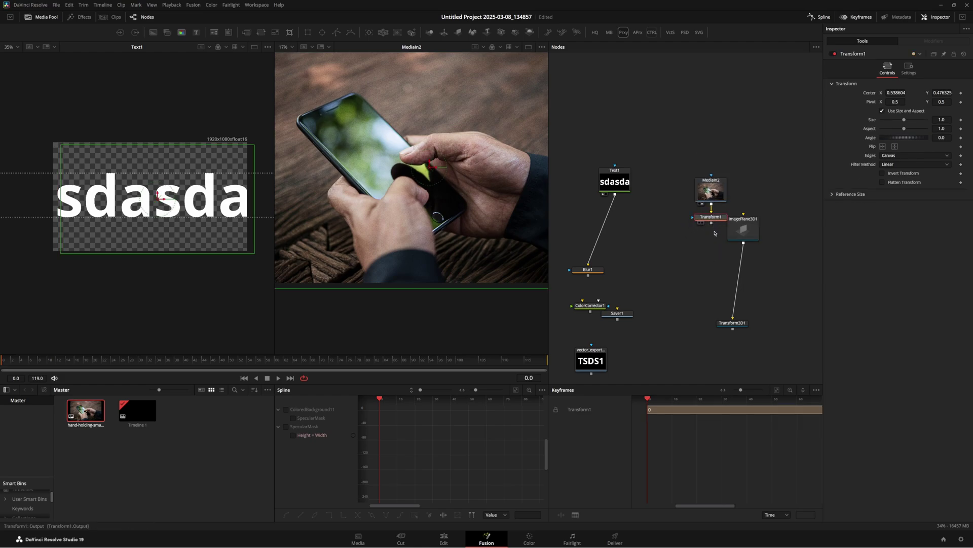
key(b)
drag(753, 228, 764, 226)
key(ctrl+z)
key(ctrl+z)
- Turn off the node view's Auto Arrange option
right_click(747, 195)
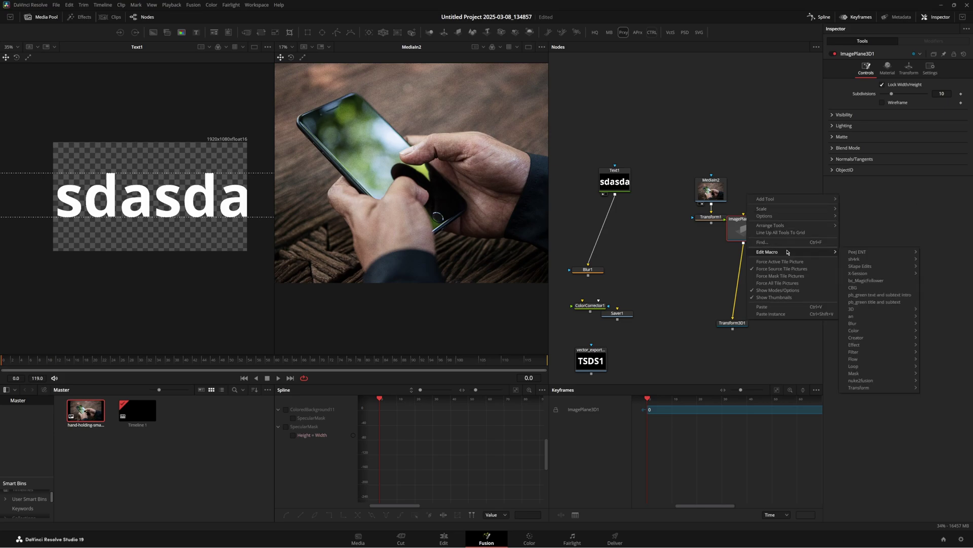
mouse_move(809, 227)
click(853, 242)
- Add a Blur node after Transform1 and move the MediaIn2, Transform1 and Blur chain away from the ImagePlane3D1 node
click(716, 218)
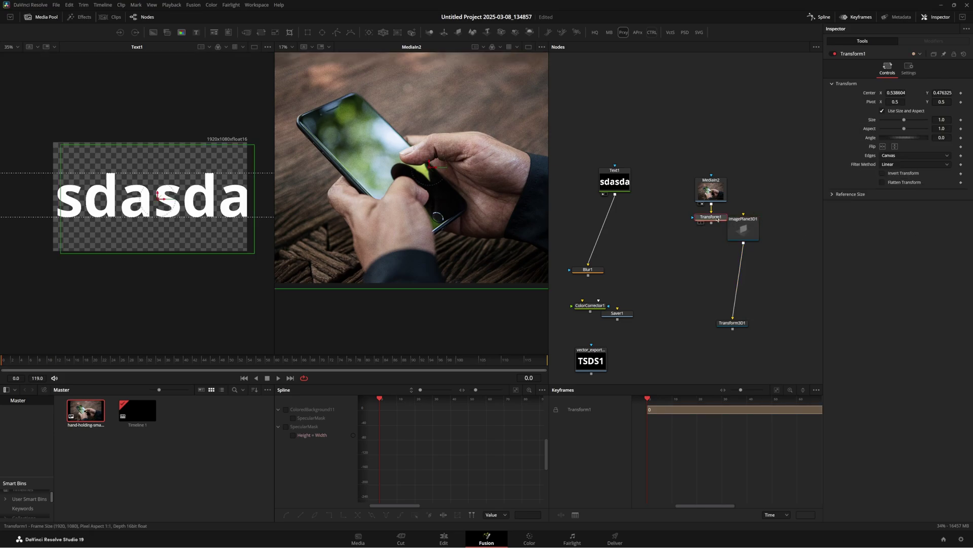
key(ctrl+shift+z)
drag(682, 152, 735, 235)
key(ctrl+z)
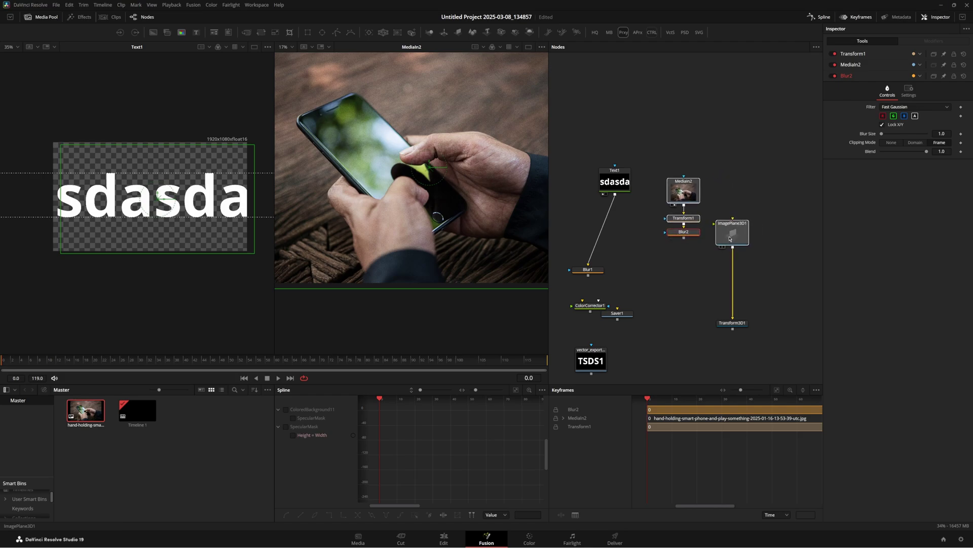
- Move the MediaIn2 node up and aside, and insert a router in its connection to Transform1
right_click(718, 151)
right_click(713, 128)
mouse_move(742, 151)
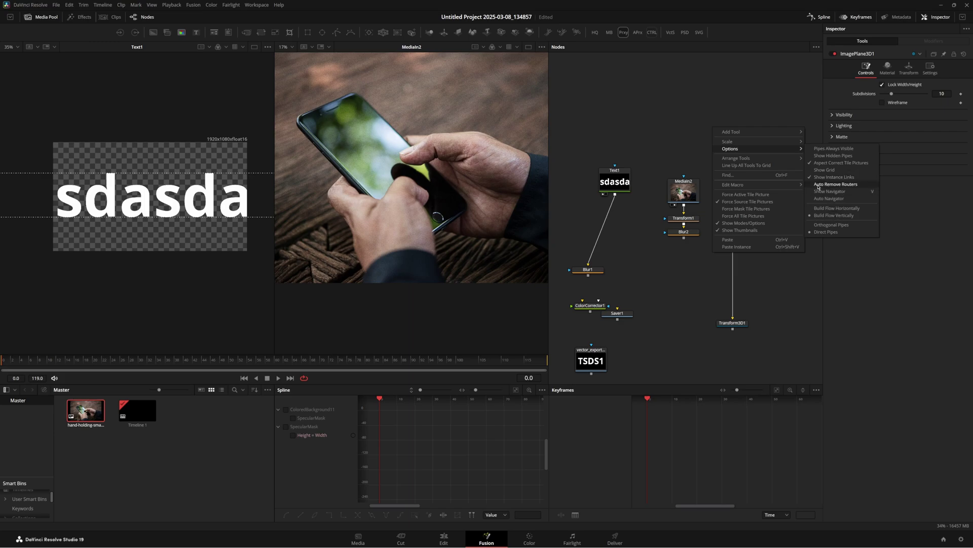
click(653, 150)
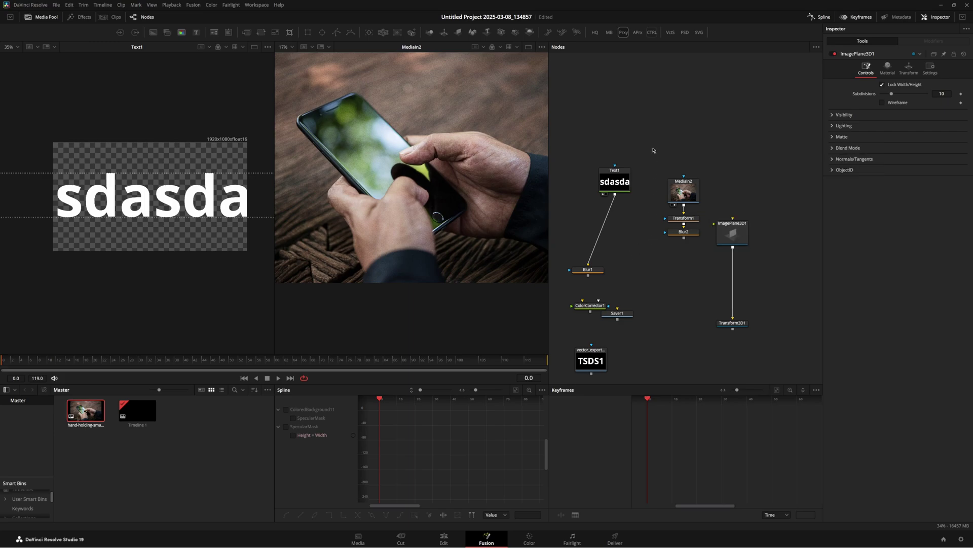
drag(652, 147, 690, 212)
drag(686, 174, 736, 106)
alt+click(682, 119)
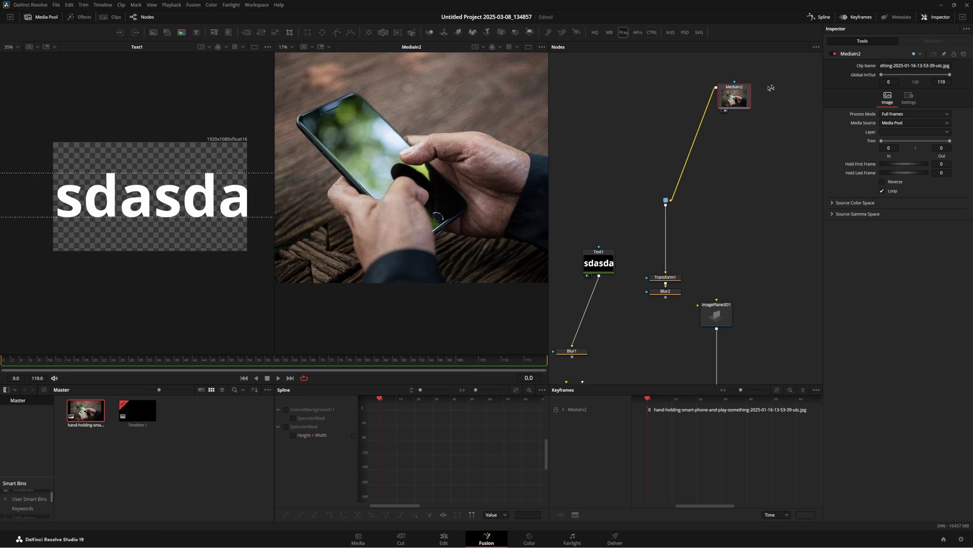
- Delete the MediaIn2 node and place the leftover router straight above Transform1
key(Delete)
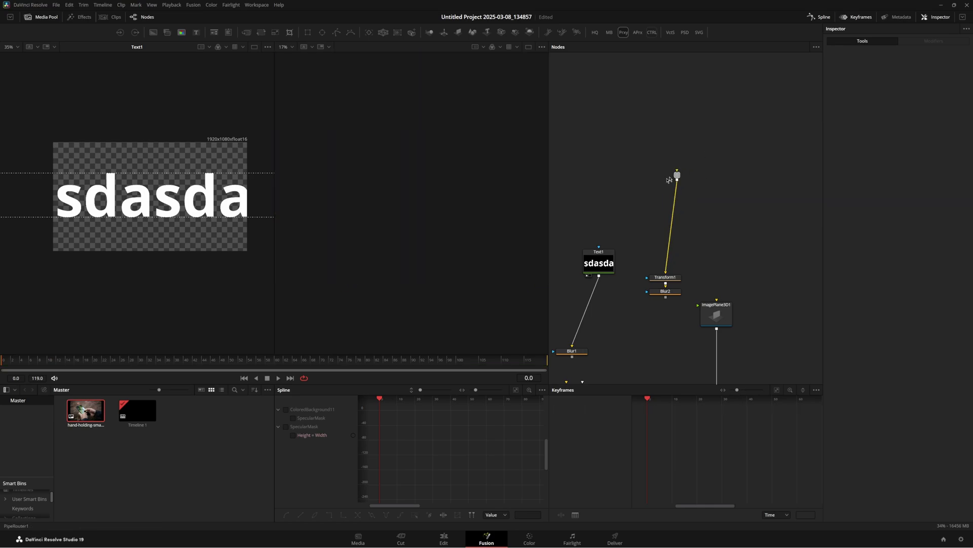
mouse_move(677, 175)
mouse_down()
mouse_move(675, 197)
mouse_move(666, 198)
mouse_move(669, 188)
mouse_up()
right_click(715, 186)
click(709, 158)
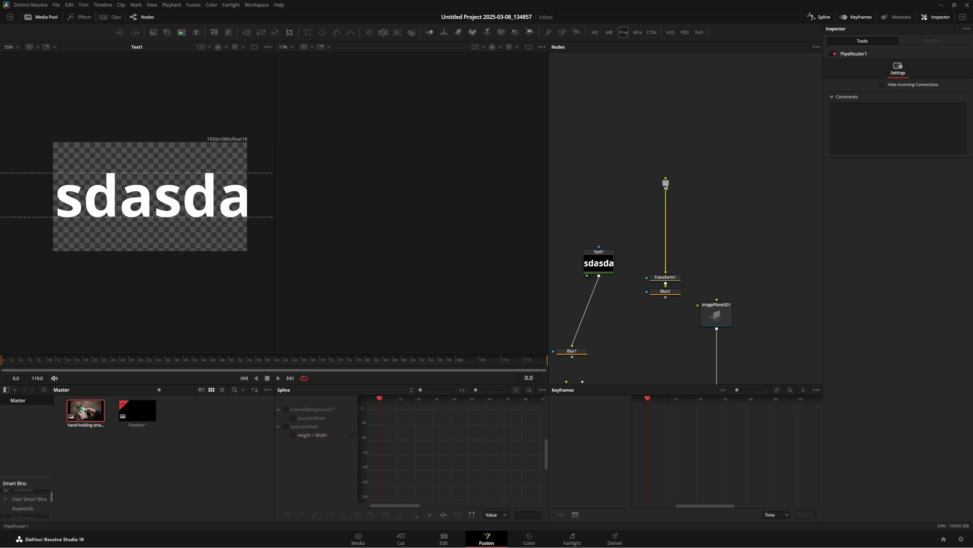
- Add the phone photo from the media pool as a node again and connect it to Transform1 through four new routers
drag(107, 422, 666, 271)
drag(702, 143, 677, 113)
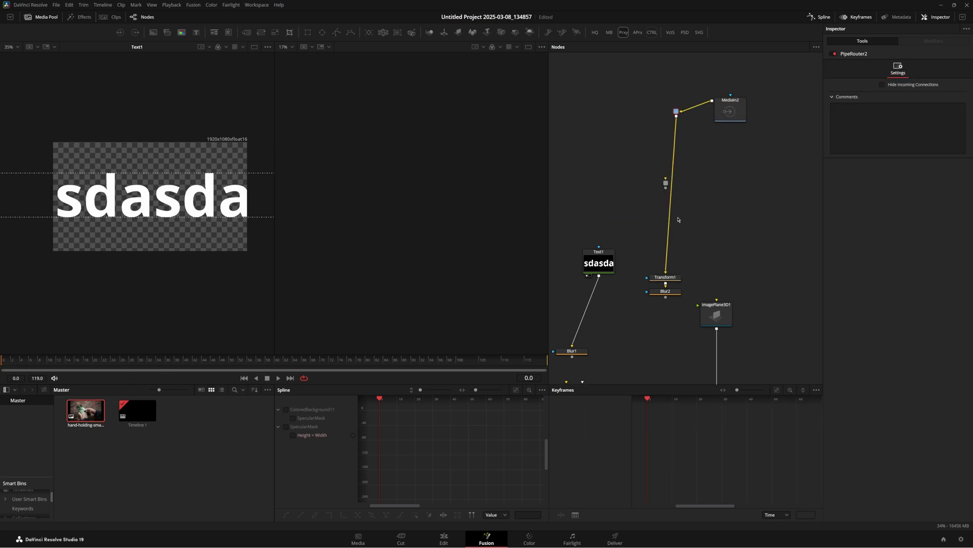
drag(669, 216, 630, 198)
drag(655, 153, 703, 150)
drag(711, 339, 703, 170)
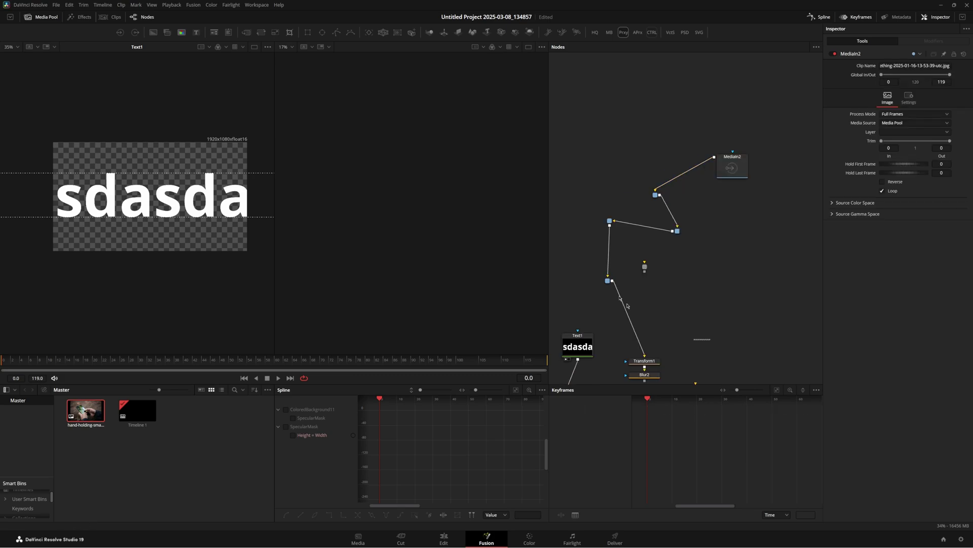
- Delete the MediaIn2 node in front of the router chain and select all five leftover routers
drag(760, 205, 672, 201)
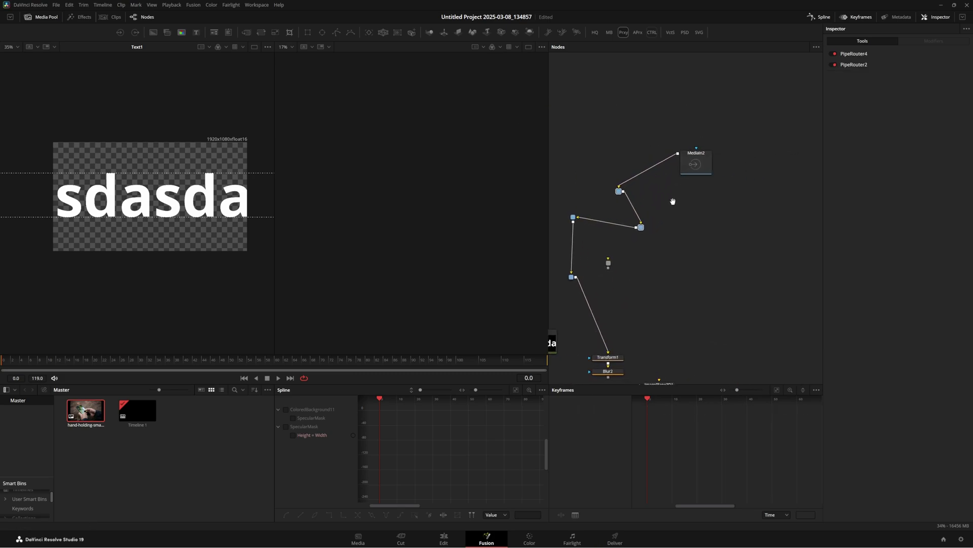
click(709, 170)
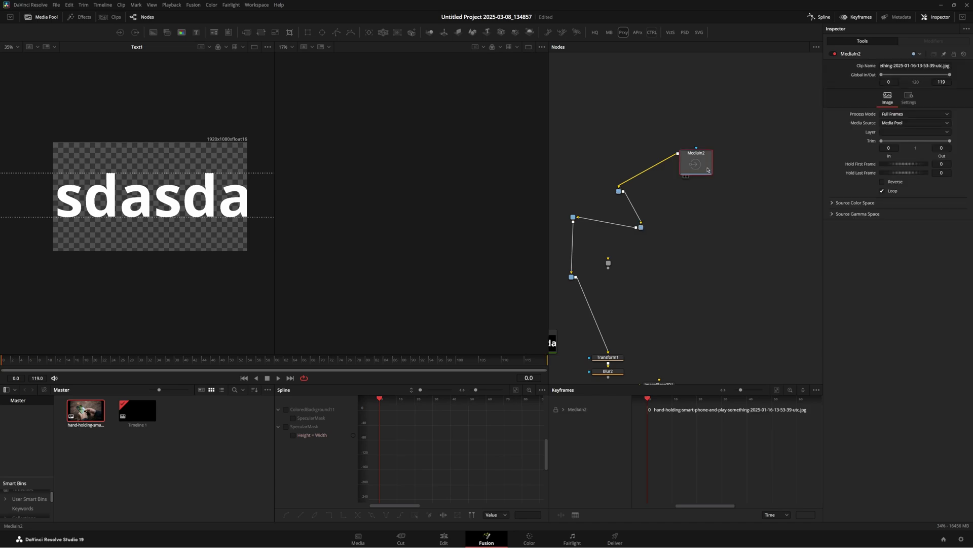
key(Delete)
drag(717, 136, 610, 299)
- Turn the node view's Show Grid option on and back off
right_click(740, 127)
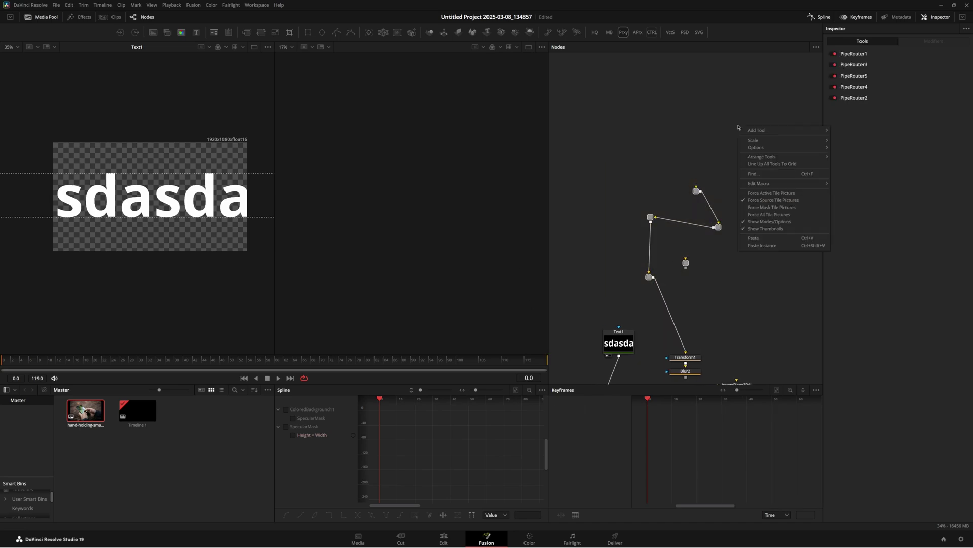
mouse_move(786, 147)
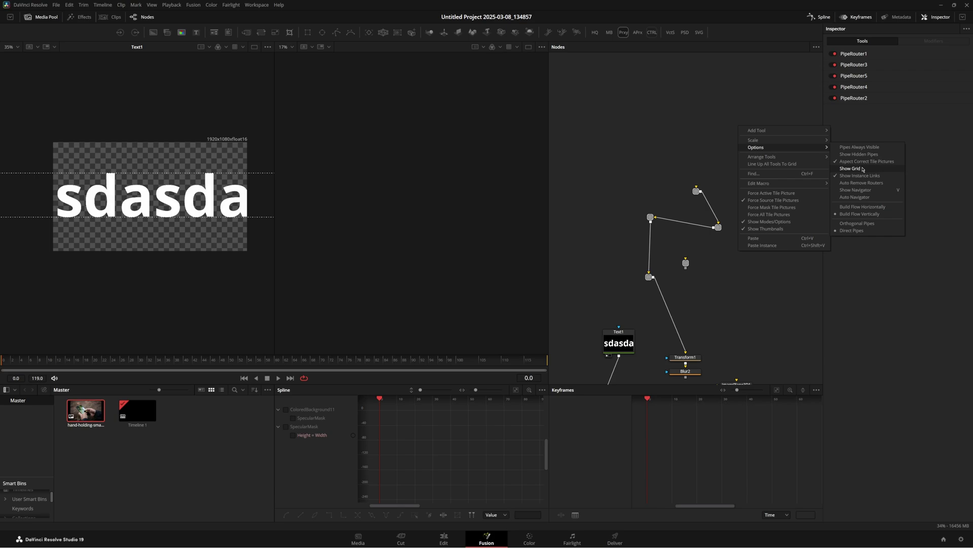
click(863, 169)
right_click(728, 145)
mouse_move(776, 160)
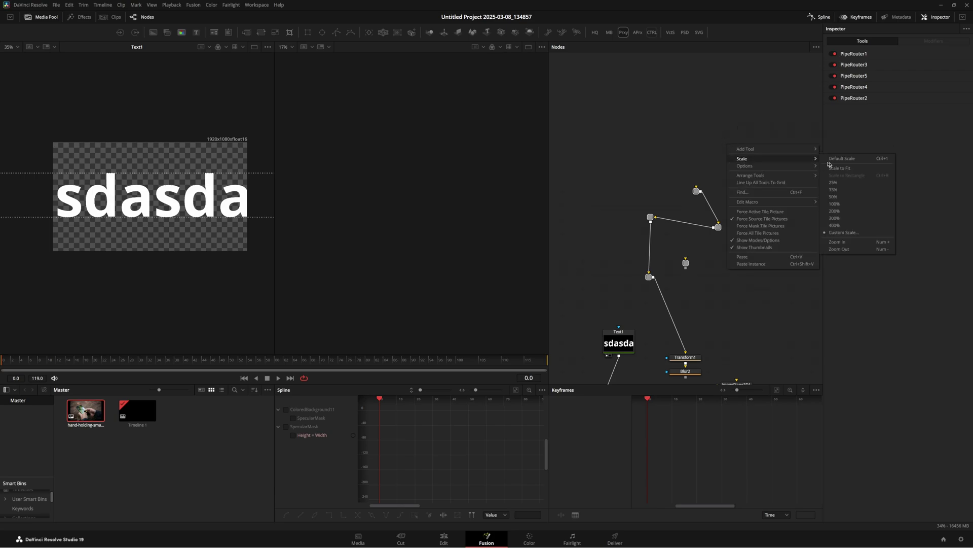
click(853, 188)
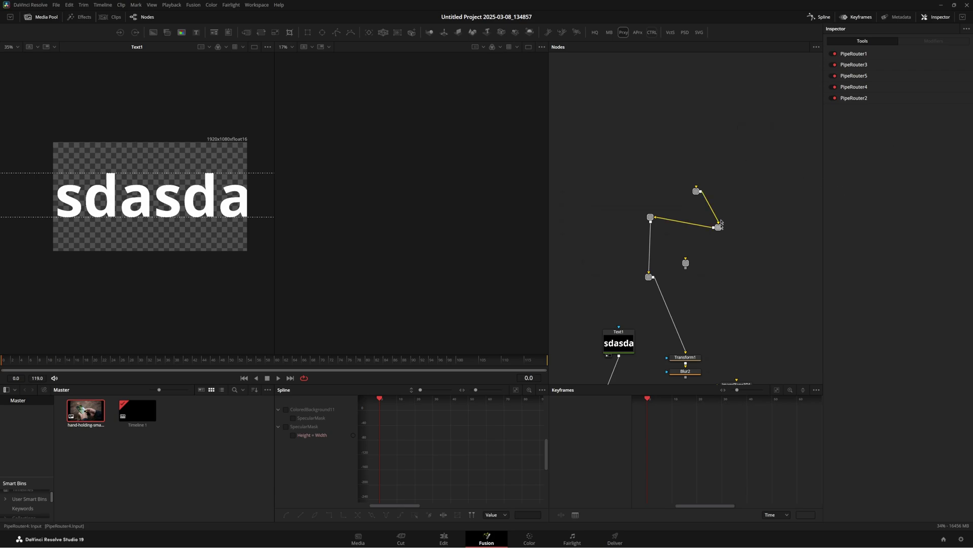
- Zoom the node view out to the whole composition and make the Spline and Keyframes area taller
scroll(720, 228, down, 3)
drag(720, 238, 701, 86)
scroll(680, 213, down, 5)
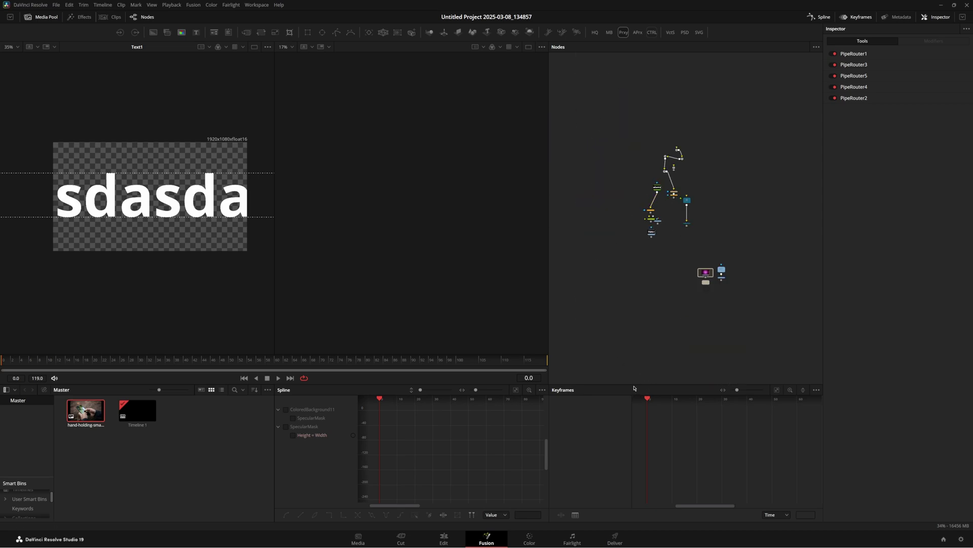
drag(634, 388, 639, 279)
- Turn off the Enable Marker Grab option in the keyframe editor
right_click(690, 325)
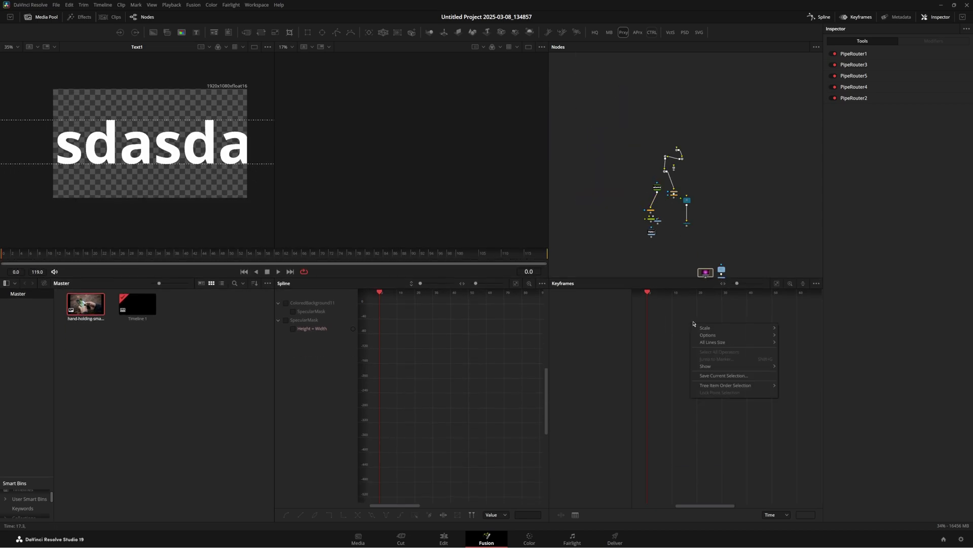
mouse_move(703, 338)
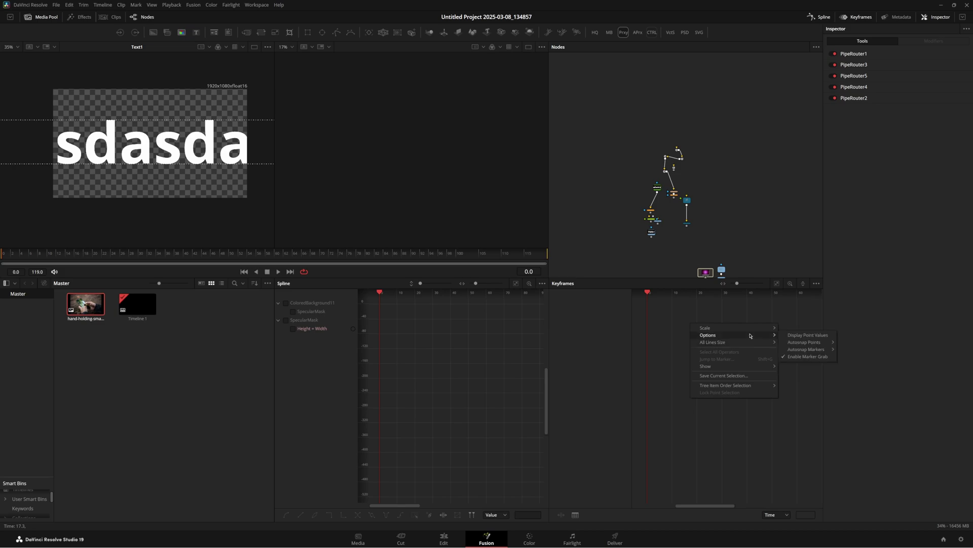
click(794, 357)
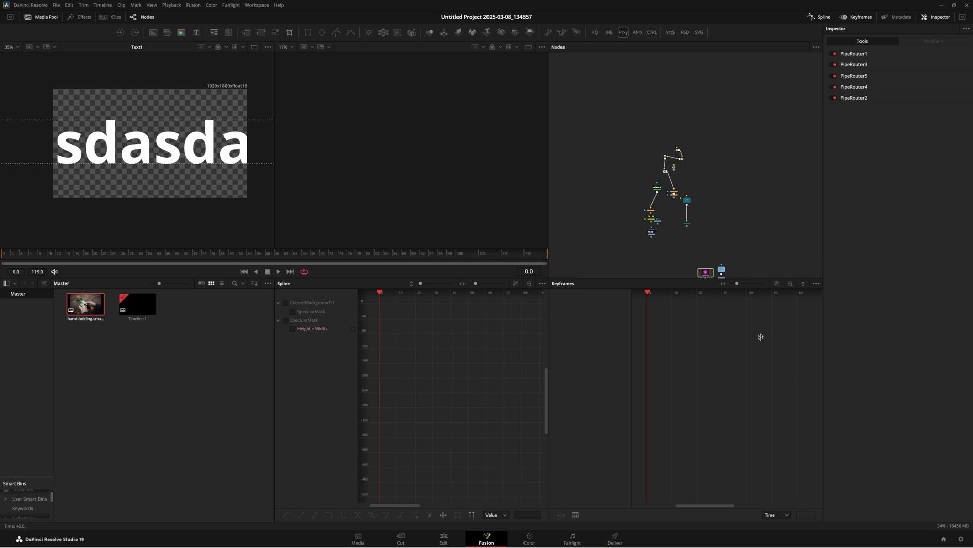
- Add three timeline markers above the Fusion Composition clip on the Edit page, one at 00:00:02:07, and return to the Fusion page
click(443, 539)
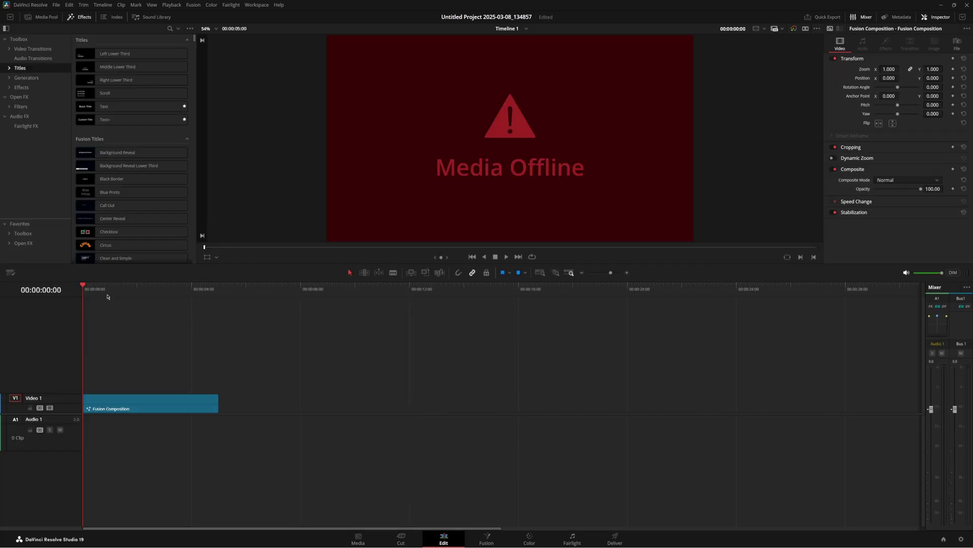
mouse_move(107, 296)
mouse_down()
mouse_move(160, 297)
mouse_move(146, 298)
mouse_up()
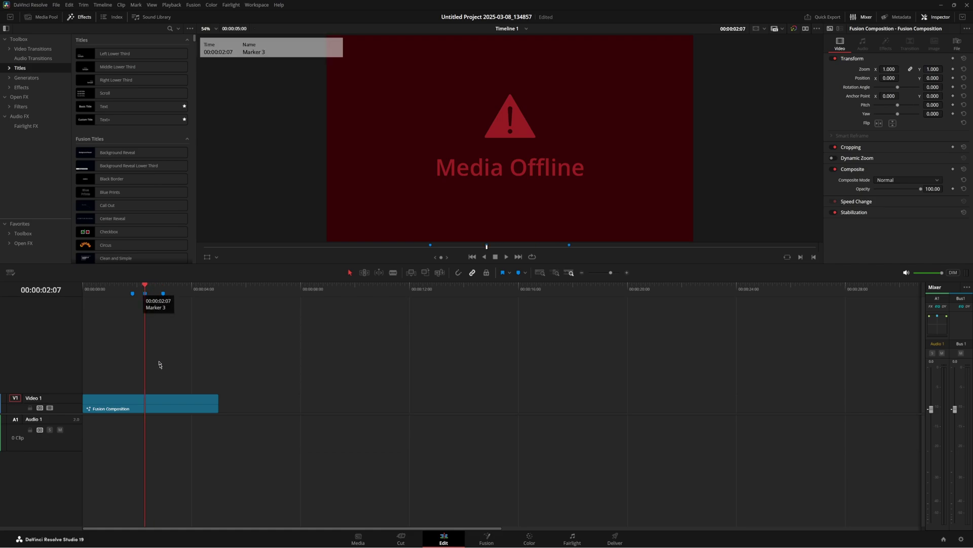
click(168, 406)
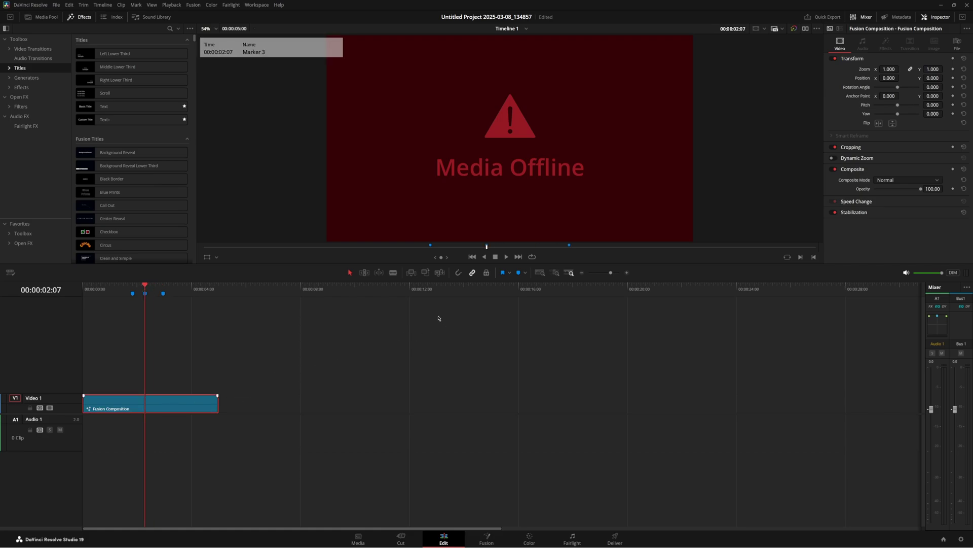
key(shift+5)
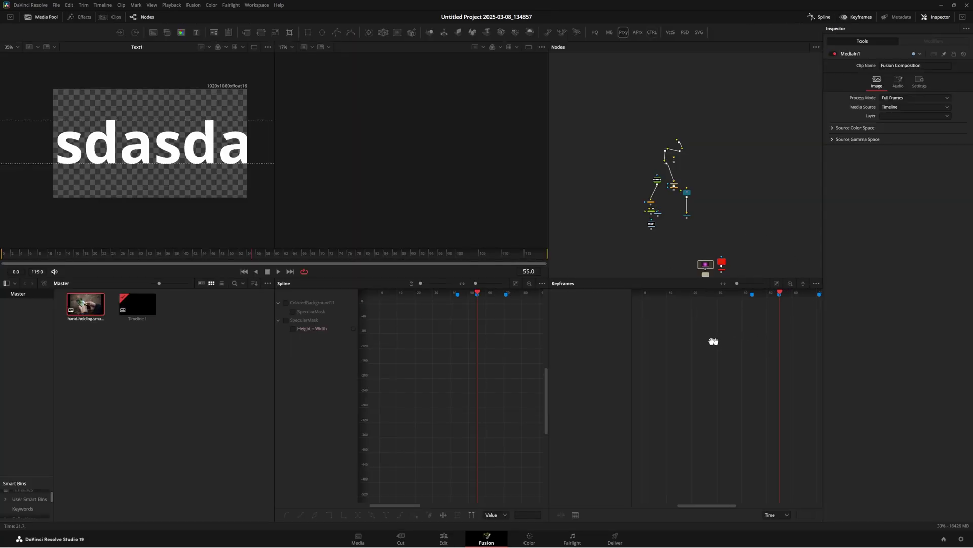
- Add a keyframe on the Transform1 node's Center at frame 55
drag(714, 341, 706, 337)
scroll(684, 177, up, 10)
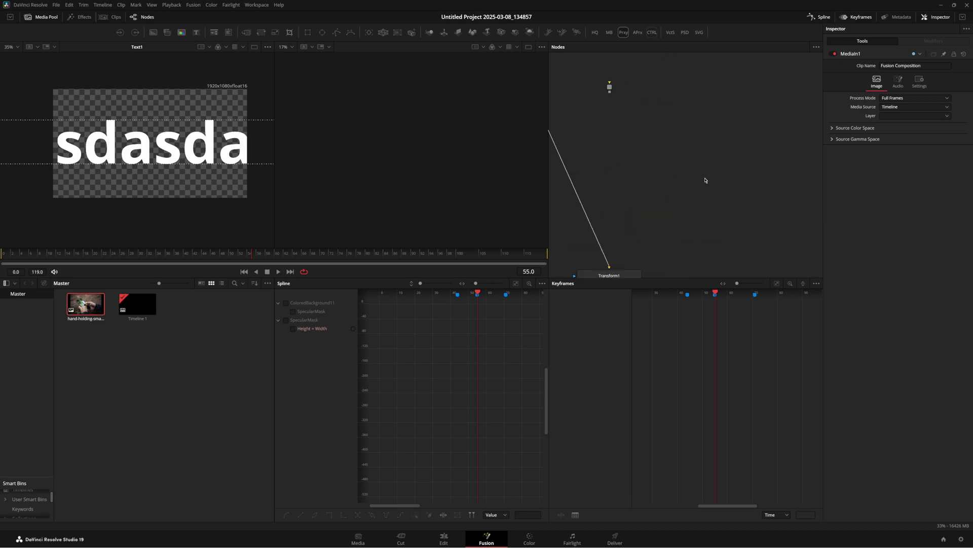
scroll(679, 190, down, 2)
drag(668, 193, 697, 125)
click(673, 193)
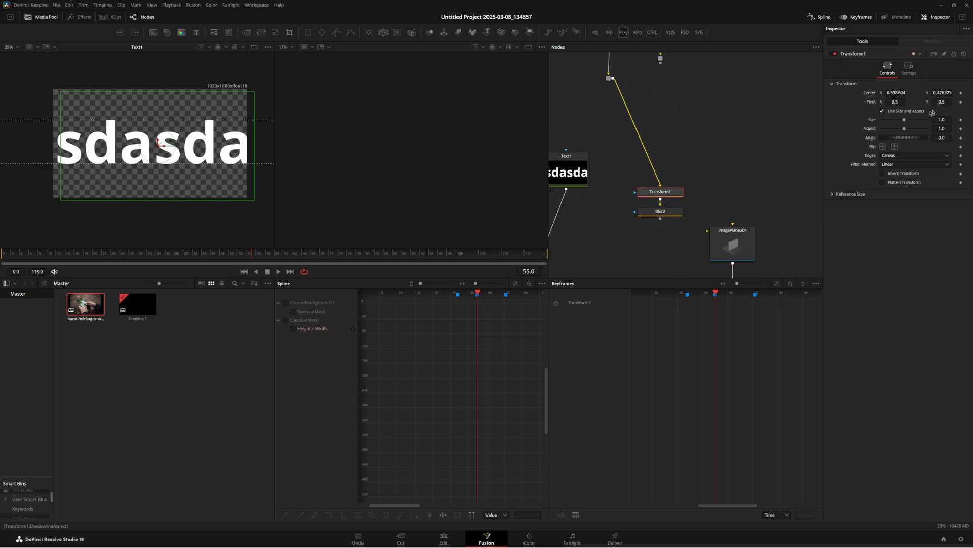
click(961, 93)
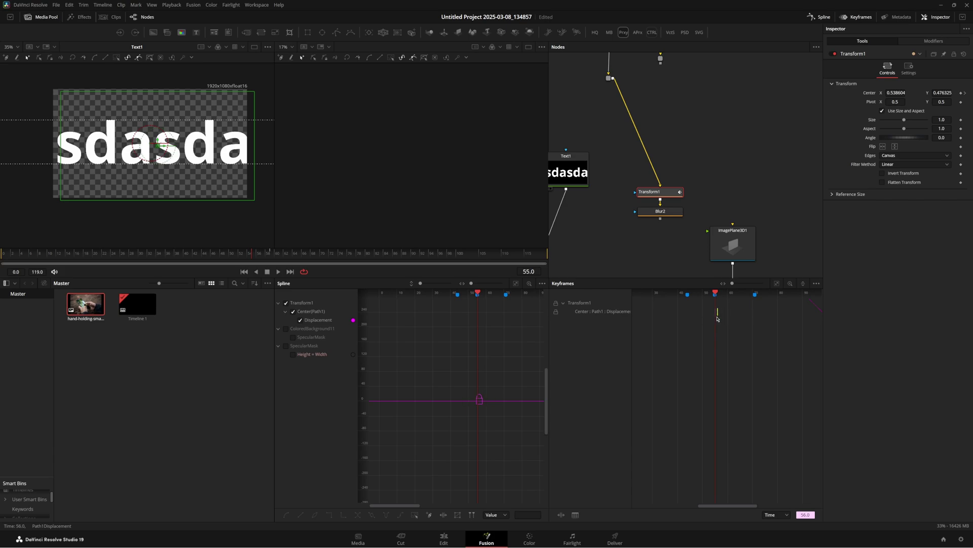
- Turn on the Enable Marker Grab option in the keyframe editor and try to move the Displacement keyframe under the frame 55 marker
right_click(753, 336)
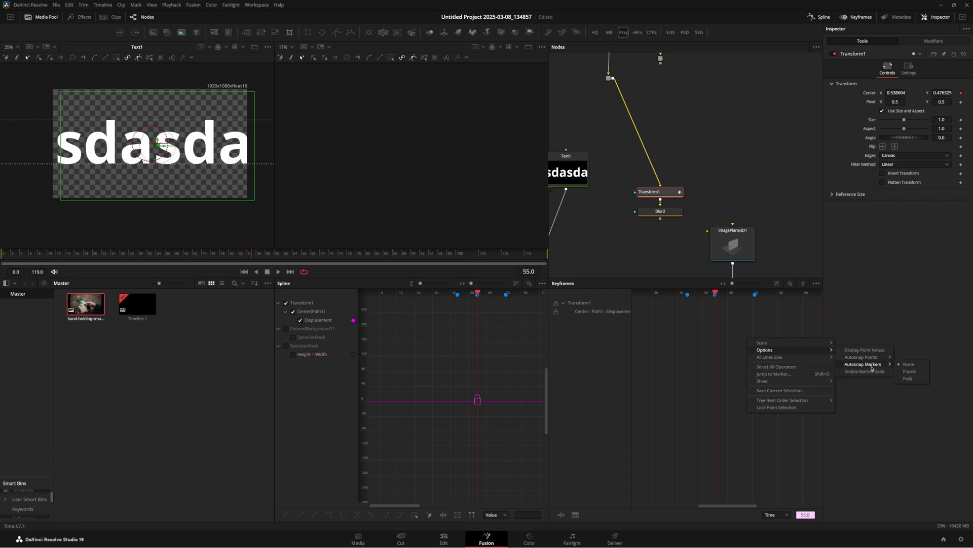
click(812, 347)
click(753, 312)
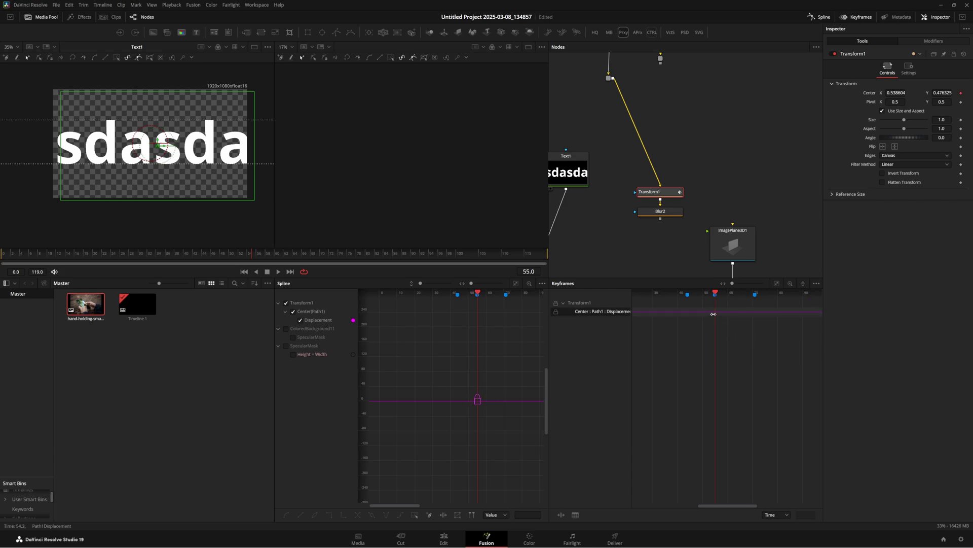
mouse_move(699, 314)
mouse_down()
mouse_move(726, 313)
mouse_move(713, 313)
mouse_up()
- Turn off Enable Marker Grab in the keyframe editor and move the Displacement keyframe past the frame 55 marker
right_click(735, 334)
mouse_move(758, 345)
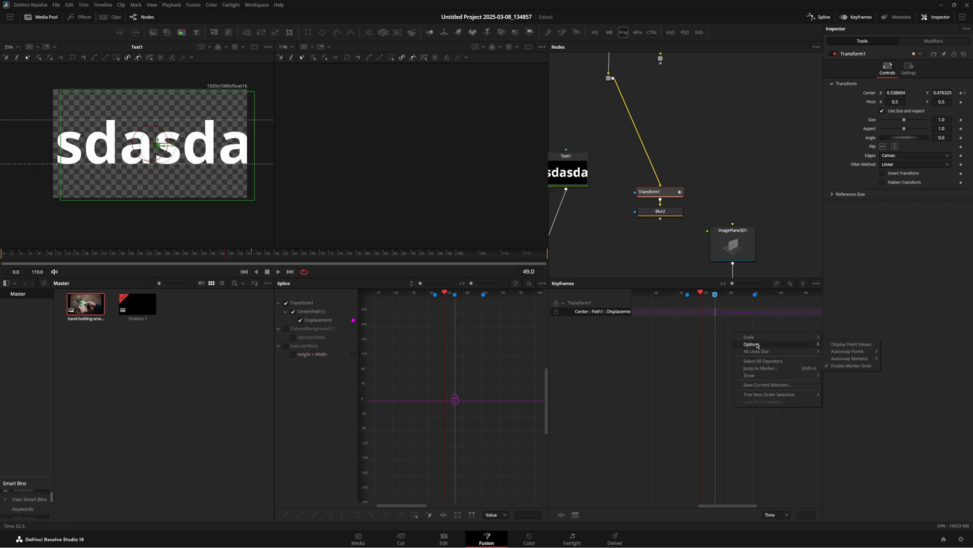
click(844, 366)
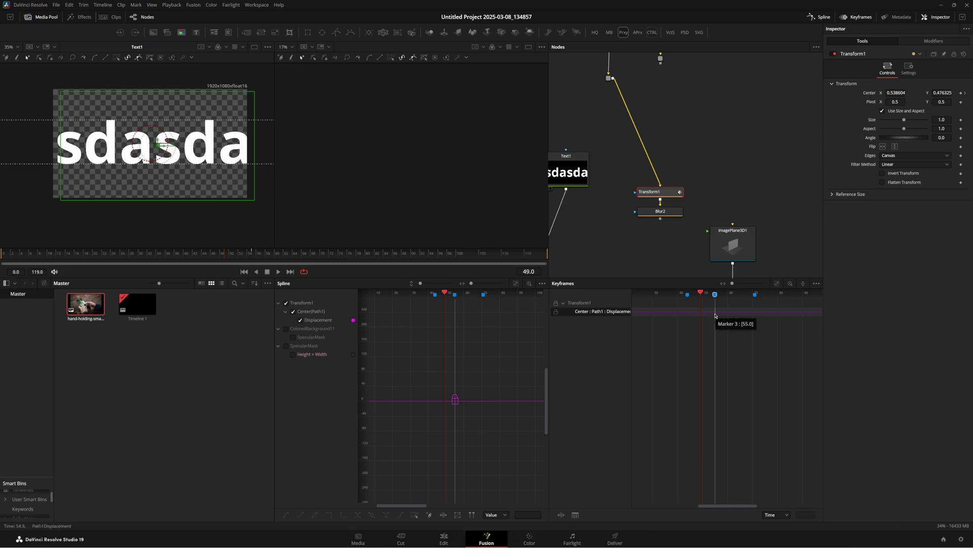
drag(715, 312, 721, 320)
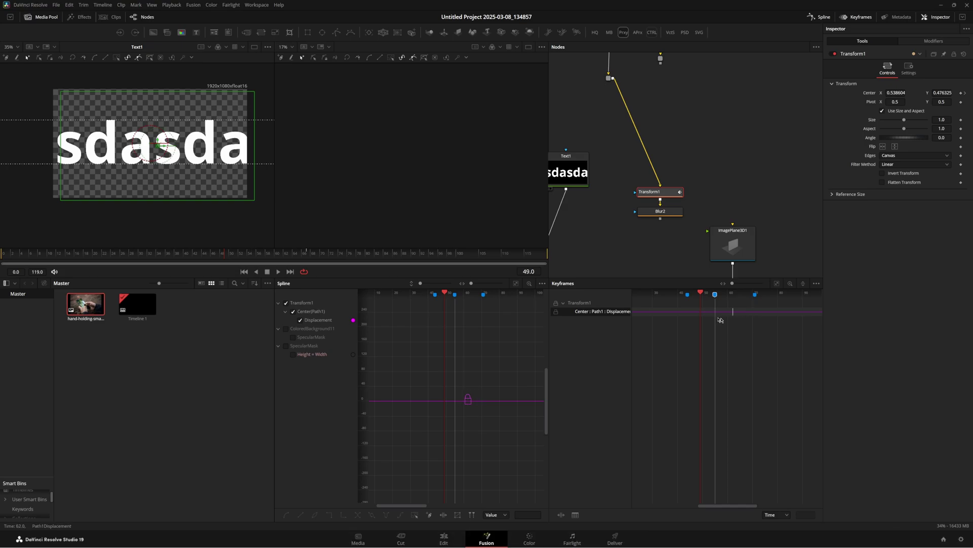
- Toggle the marker grab option in the spline editor and move the playhead to frame 38
right_click(501, 331)
mouse_move(512, 67)
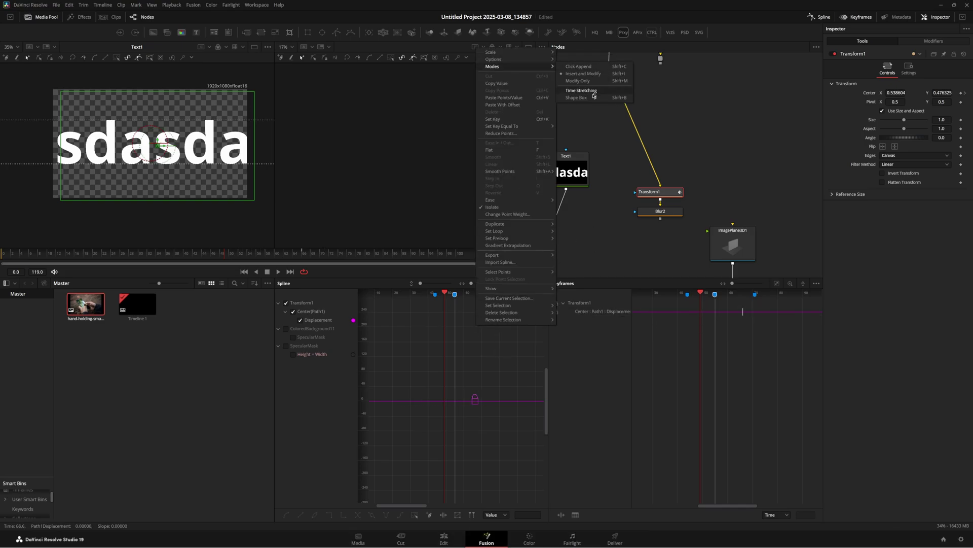
mouse_move(542, 60)
click(582, 102)
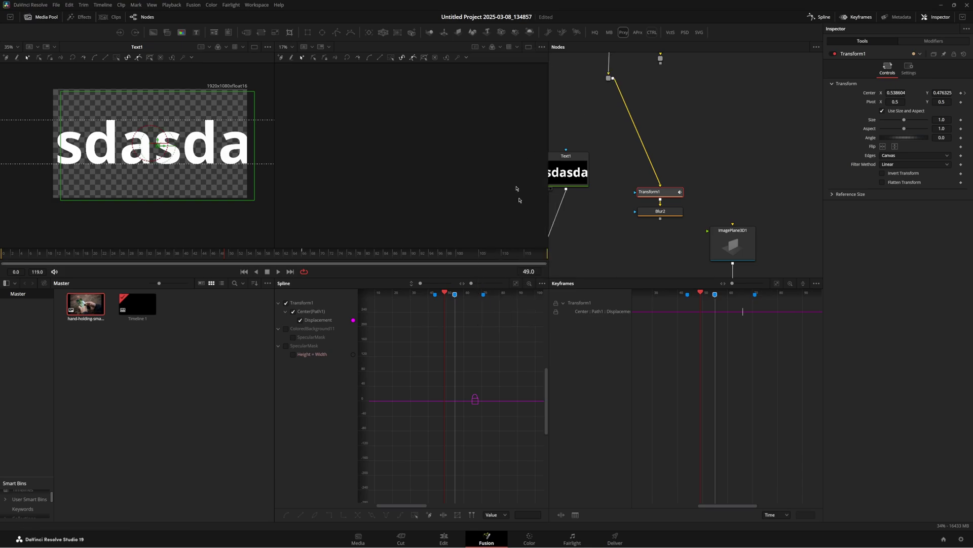
mouse_move(443, 354)
mouse_down()
mouse_move(456, 353)
mouse_move(424, 354)
mouse_up()
drag(516, 366, 424, 427)
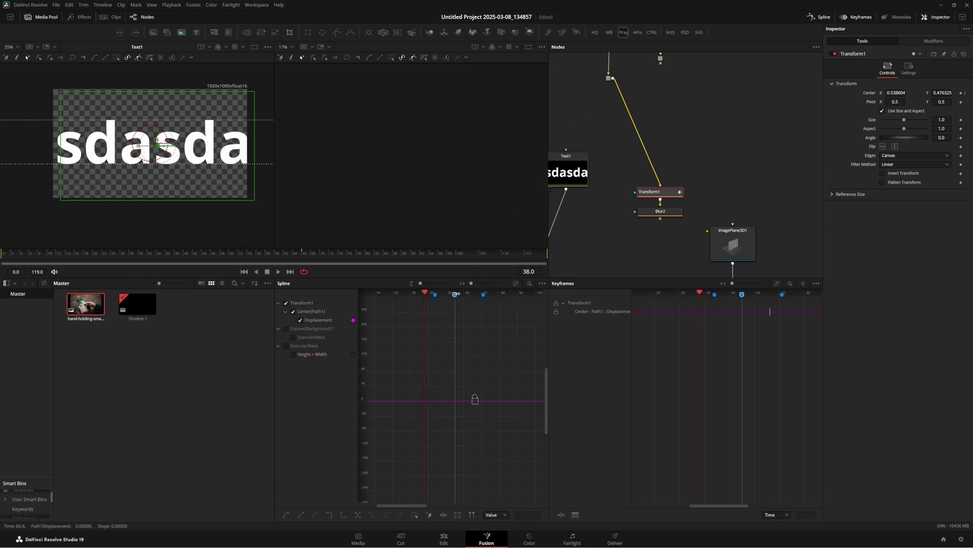
drag(454, 297, 460, 298)
click(487, 329)
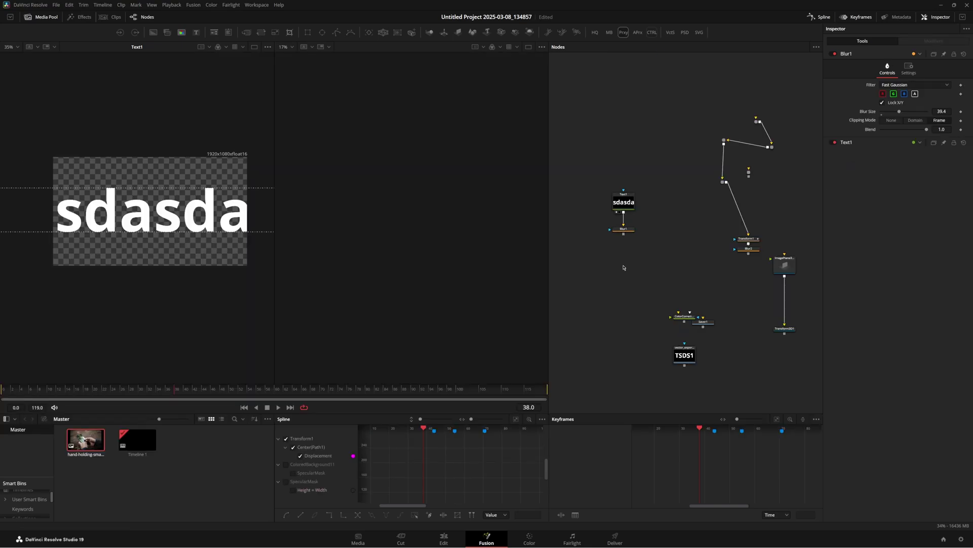
- Move the Text1 node well above Blur1 so a long connection line runs between them
scroll(652, 196, up, 3)
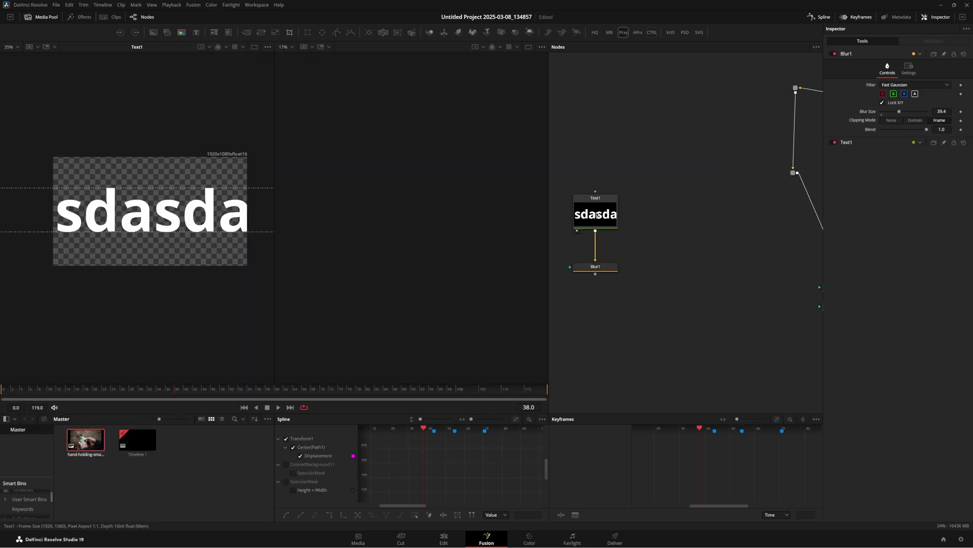
drag(603, 216, 602, 127)
drag(675, 226, 711, 242)
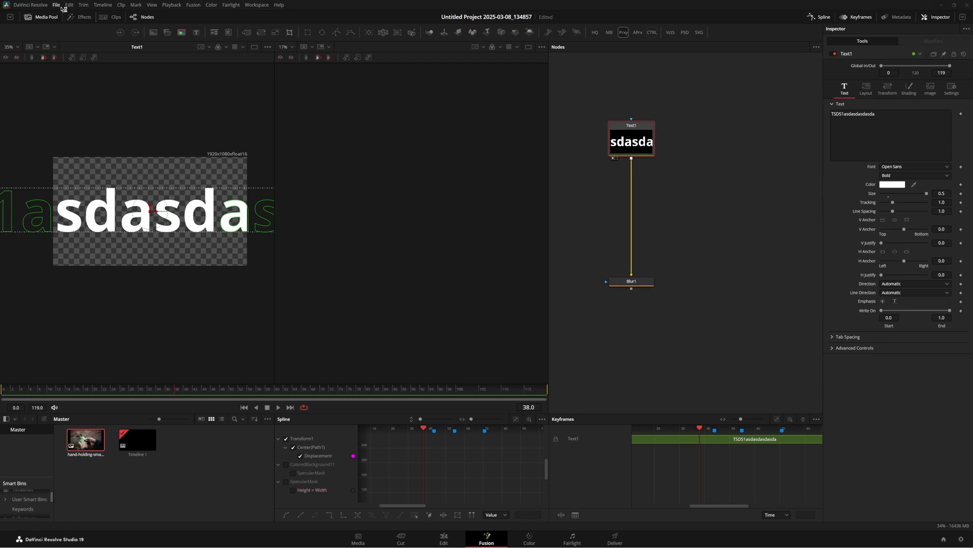
- Lower the Link grab distance to 5 pixels in the Flow page of the Fusion settings and save
click(193, 5)
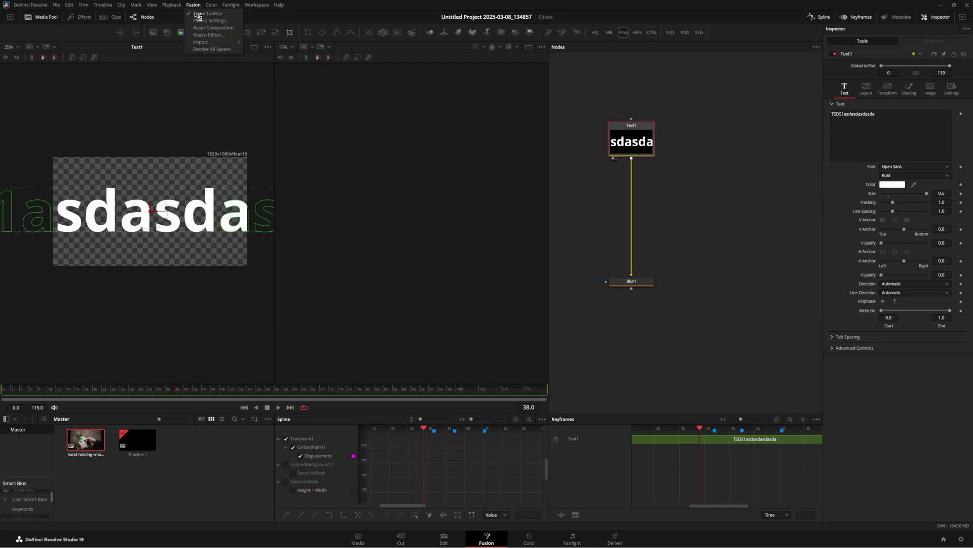
click(224, 21)
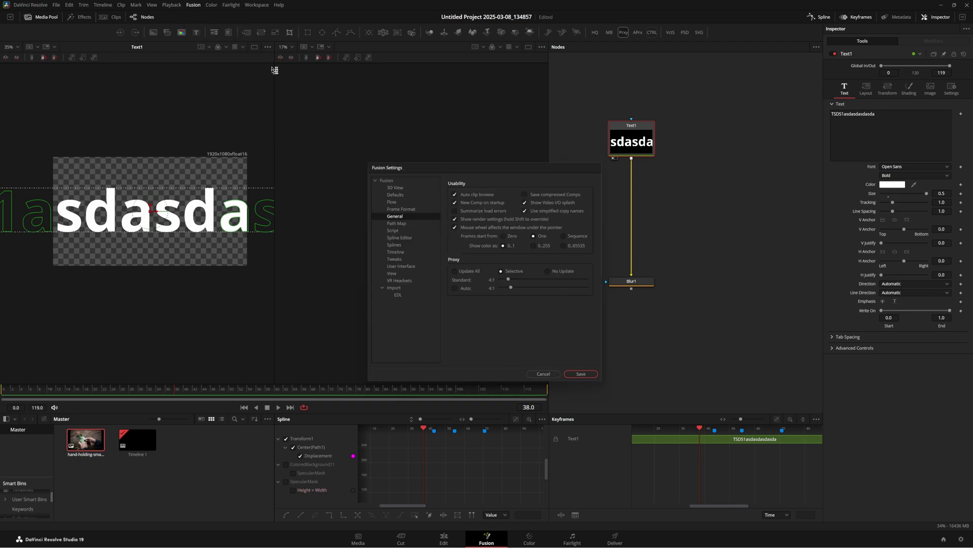
click(327, 169)
drag(512, 341, 566, 406)
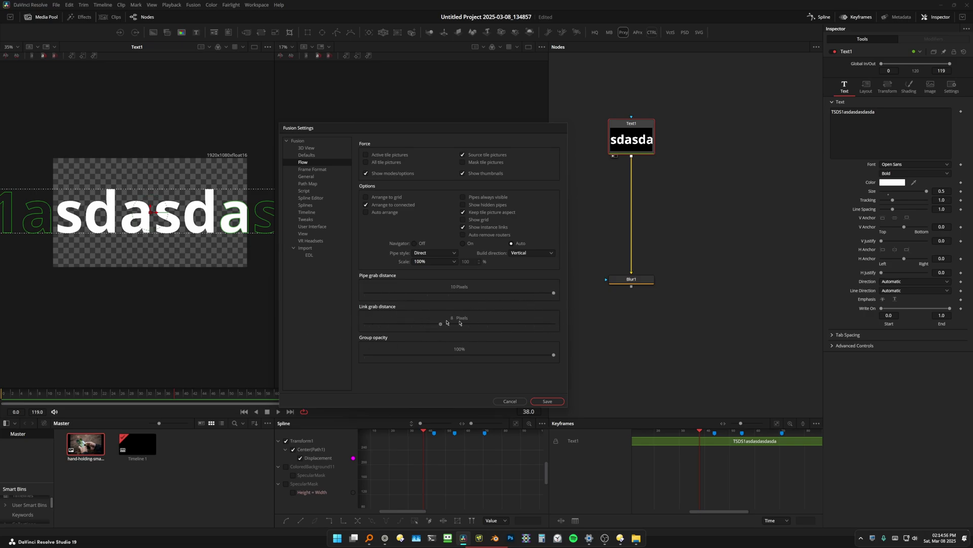
drag(545, 359, 518, 366)
drag(554, 325, 387, 327)
click(546, 401)
- Disconnect Blur1 from Text1 and try to pull a new connection from Text1's output
drag(632, 267, 708, 252)
drag(636, 142, 659, 244)
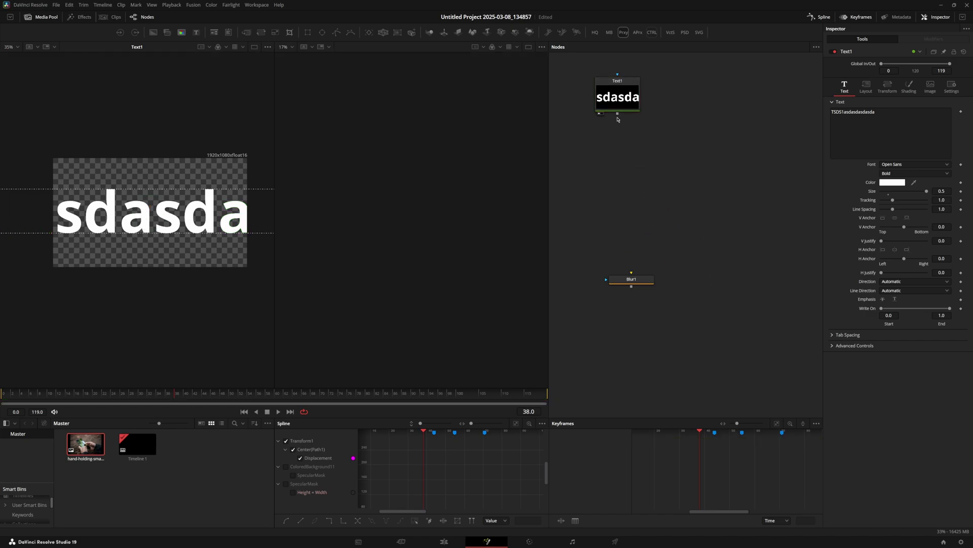
drag(617, 117, 638, 180)
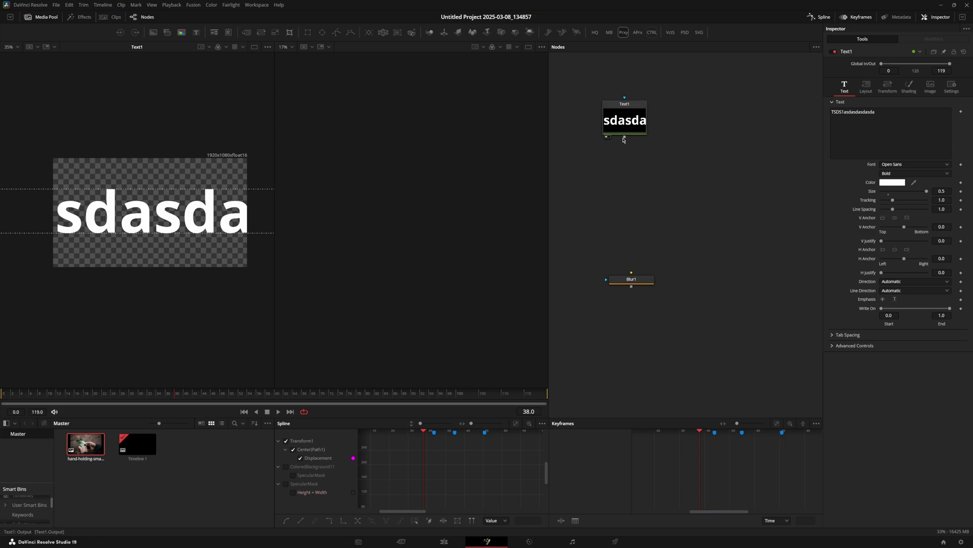
- Set the Link grab distance to 20 pixels in the Flow settings, save, and test pulling a connection from Text1's output
click(195, 11)
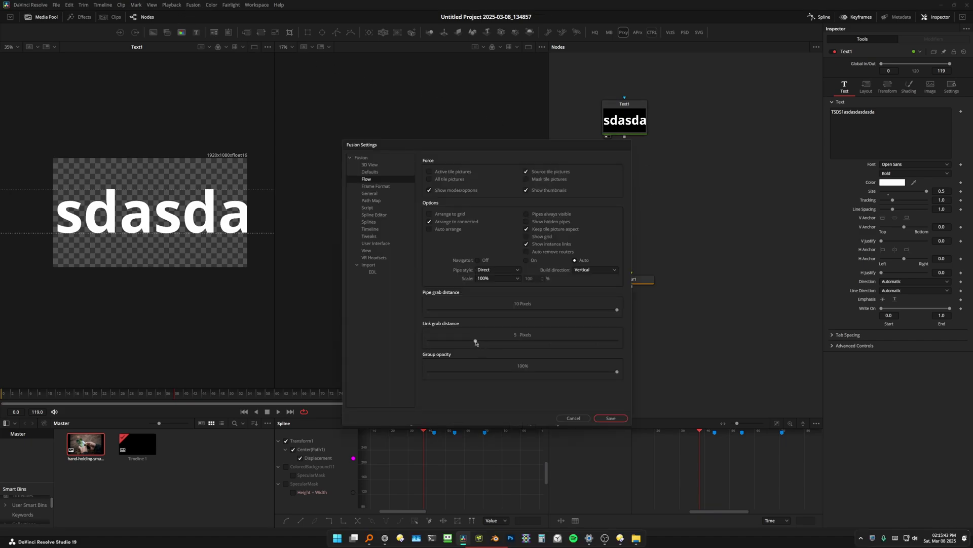
click(612, 418)
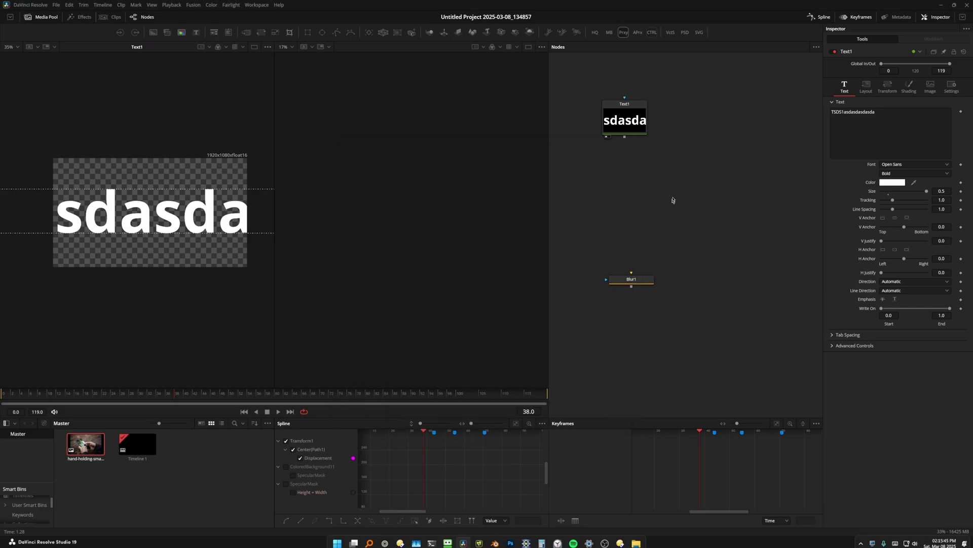
drag(624, 136, 639, 181)
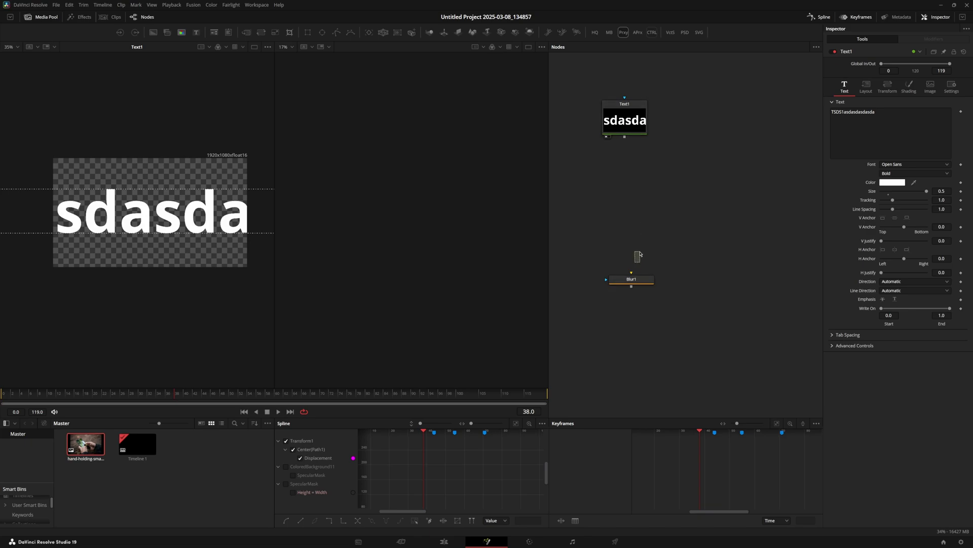
- Connect Blur1's input to Text1's output and align the Blur1 node directly beneath Text1
drag(636, 271, 624, 137)
drag(642, 283, 635, 283)
click(635, 283)
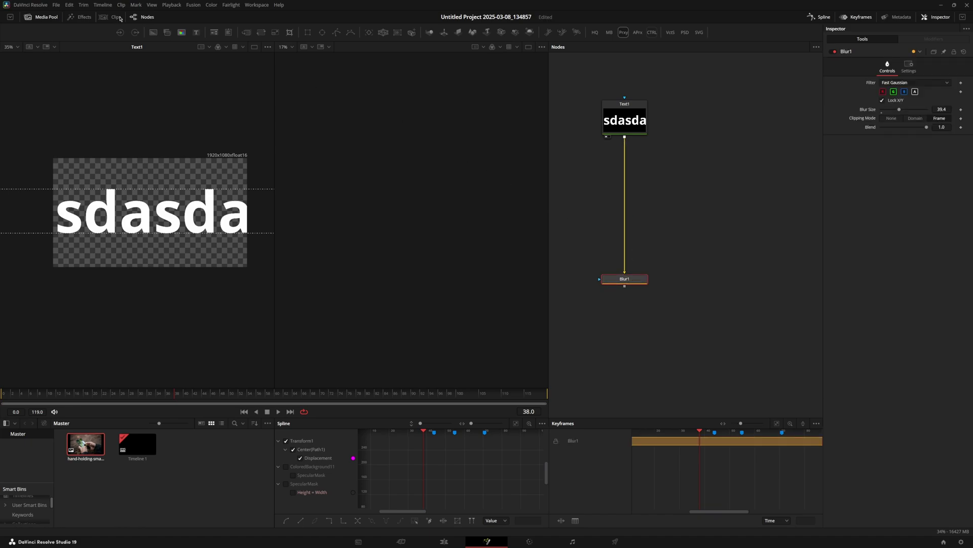
- Open the Fusion settings and look through the Frame Format, General, Path Map, Script, Spline Editor, Timeline and Splines pages
click(193, 4)
click(211, 21)
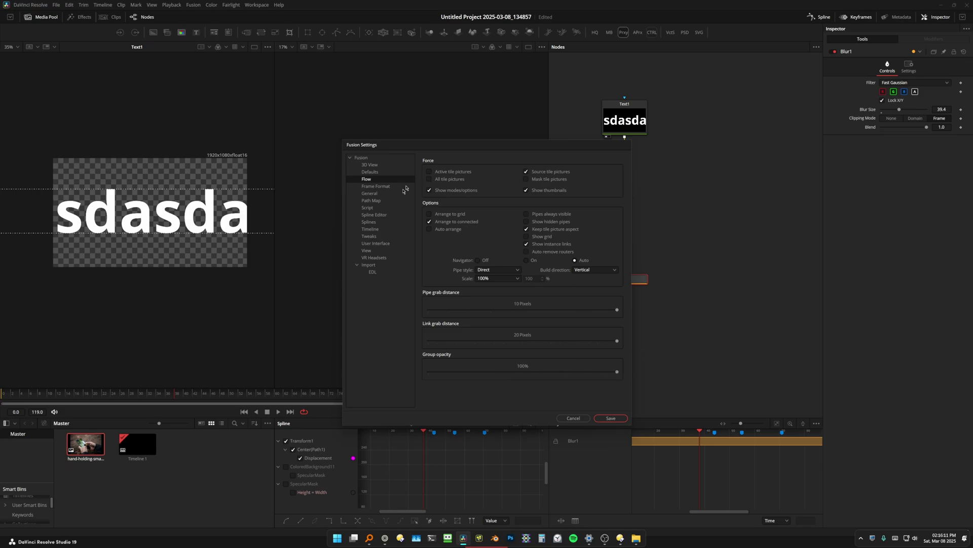
click(368, 187)
click(377, 193)
click(384, 201)
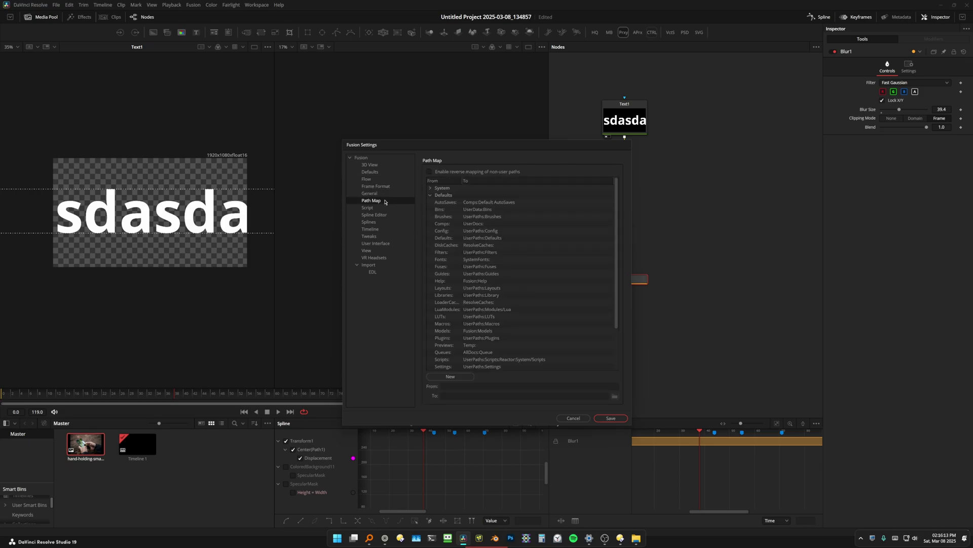
click(384, 208)
click(387, 215)
click(387, 229)
click(381, 223)
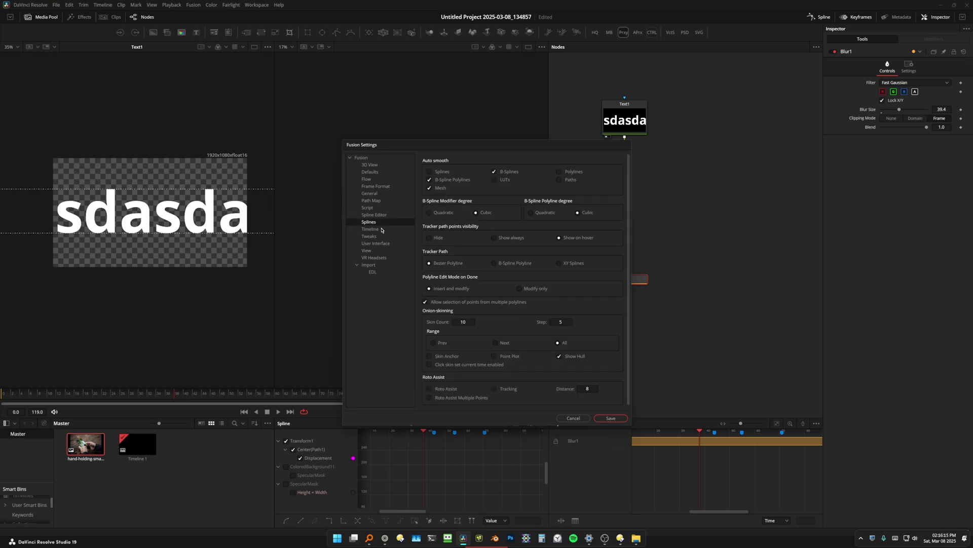
- Assign Shift as the mouse wheel pan modifier in the User Interface settings and save
click(371, 243)
drag(614, 253, 504, 253)
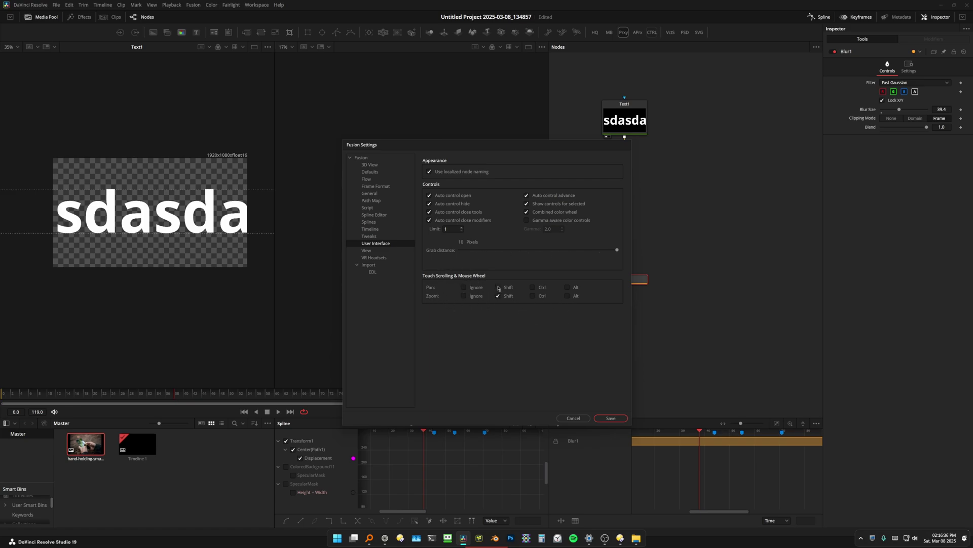
click(501, 288)
click(568, 288)
click(611, 418)
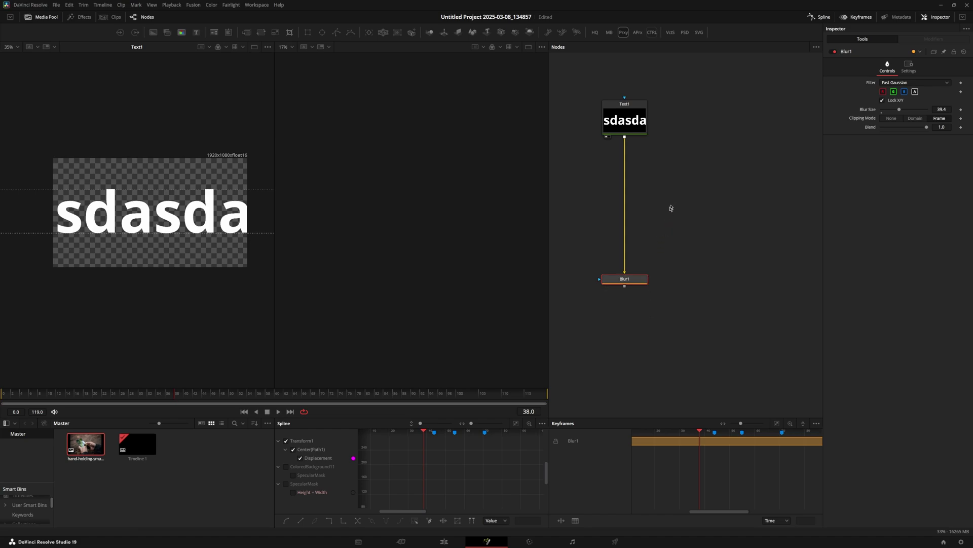
- Pan and zoom around the Text1 and Blur1 nodes to test the mouse wheel behaviour
drag(669, 208, 770, 273)
scroll(656, 254, down, 3)
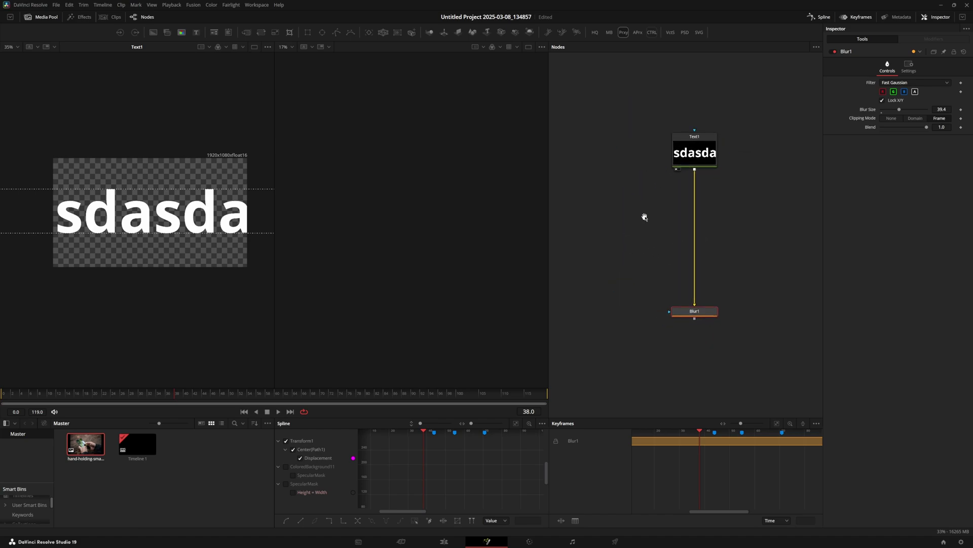
scroll(719, 244, up, 5)
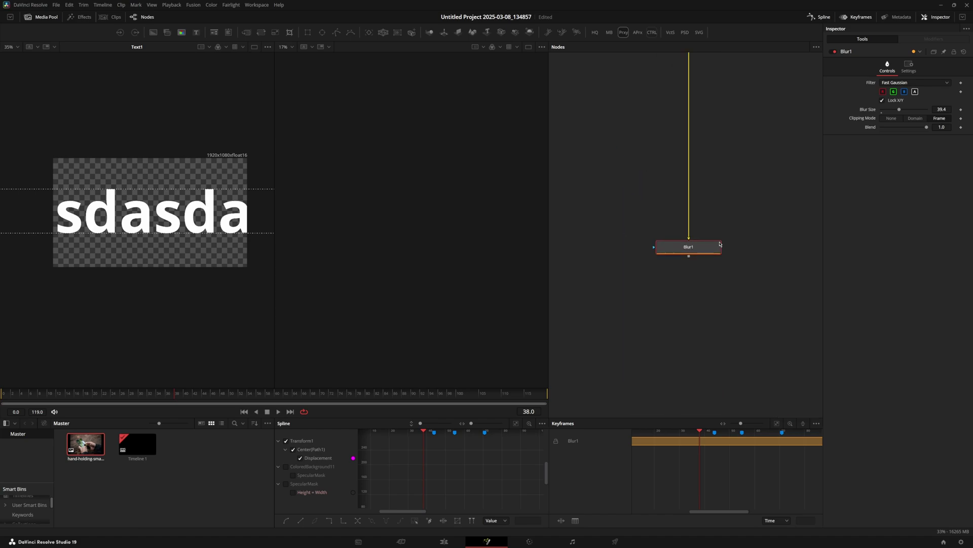
scroll(721, 244, down, 3)
scroll(721, 245, up, 3)
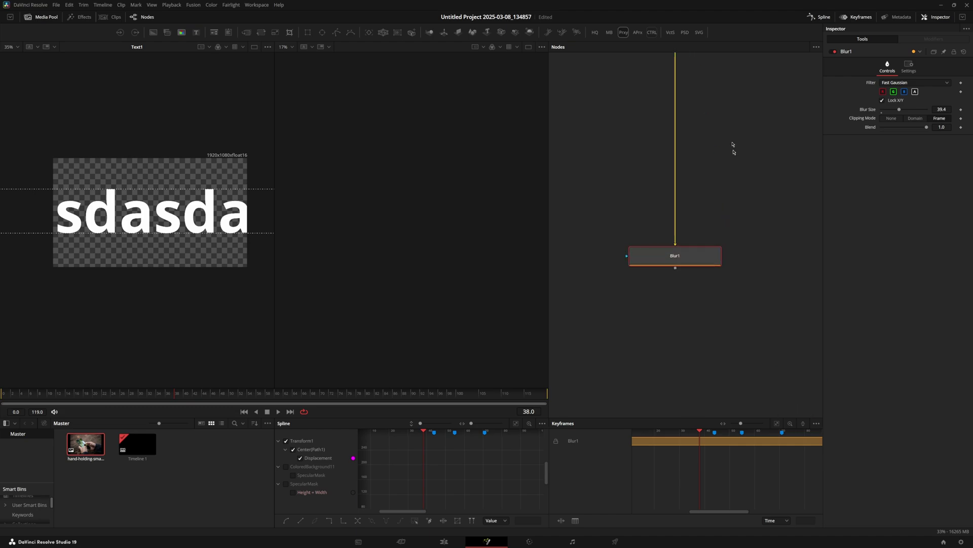
drag(732, 147, 750, 244)
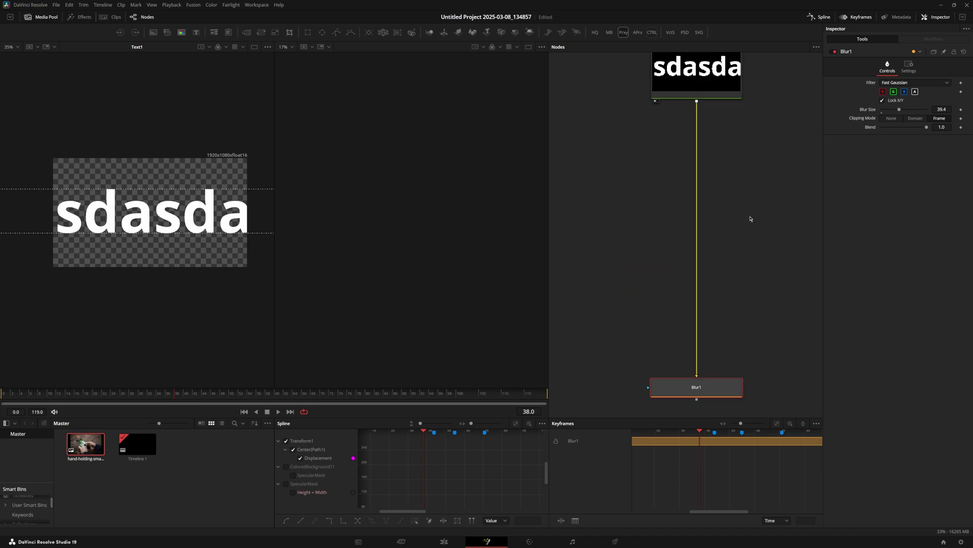
scroll(750, 219, down, 5)
- Try Ignore, Shift and Ctrl combinations for mouse wheel pan and zoom in the User Interface settings, and save
click(193, 4)
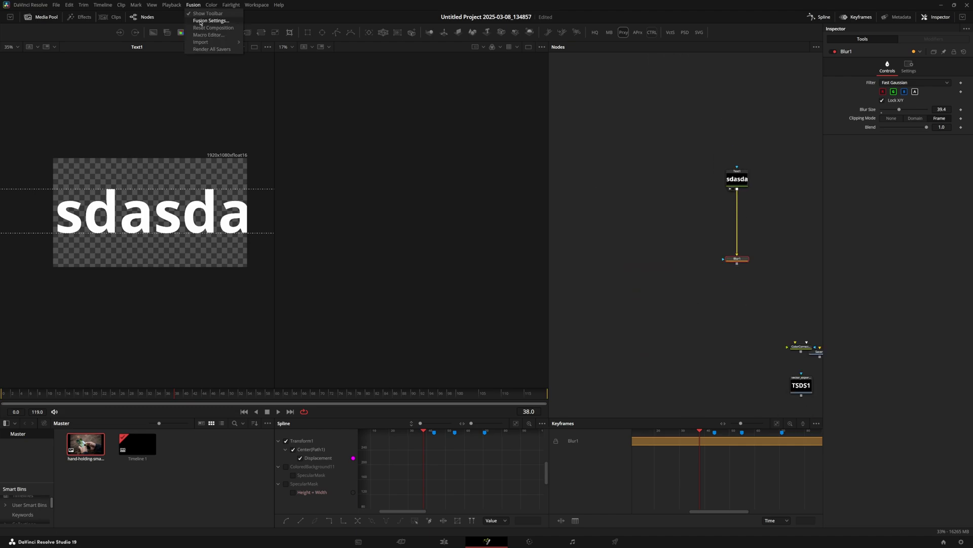
click(200, 22)
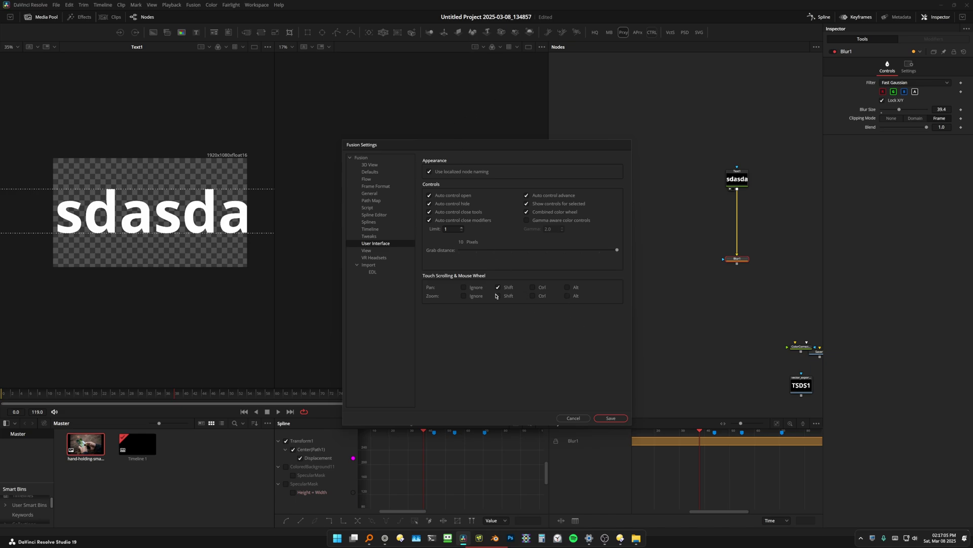
click(463, 287)
click(534, 296)
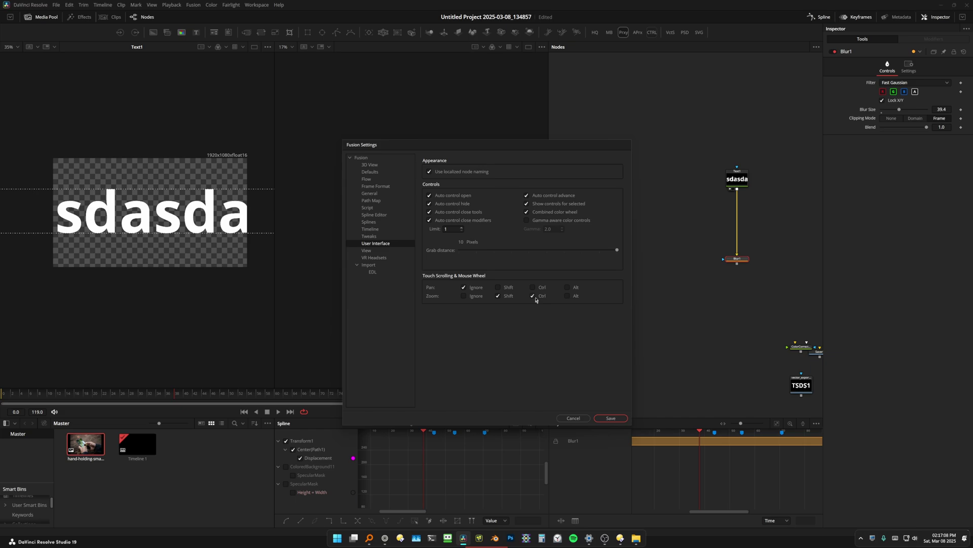
click(502, 287)
click(533, 288)
click(531, 296)
click(498, 288)
click(498, 296)
click(499, 296)
click(498, 296)
click(611, 418)
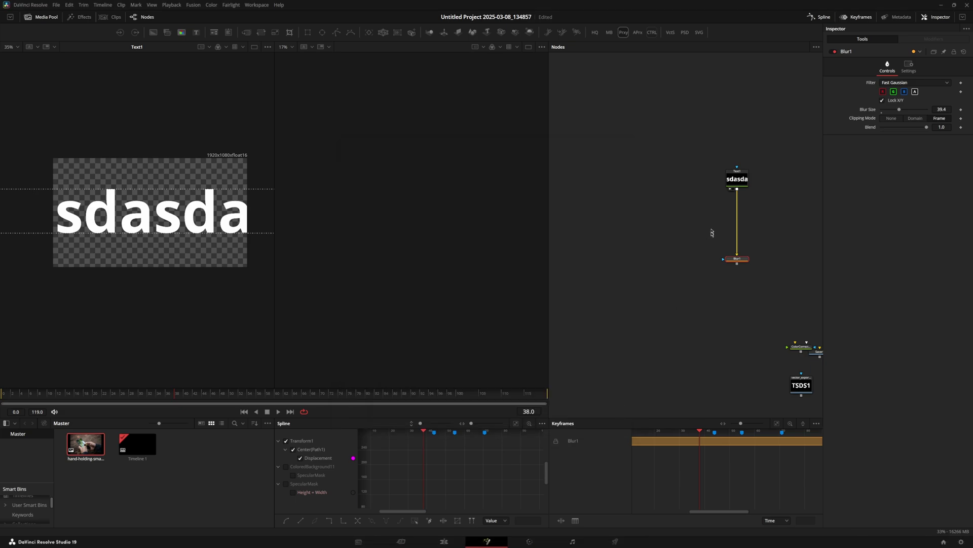
- Zoom the node view repeatedly in and out and pan it to check the changed wheel modifiers
scroll(670, 247, up, 2)
scroll(684, 221, down, 5)
scroll(720, 239, up, 9)
scroll(719, 238, down, 12)
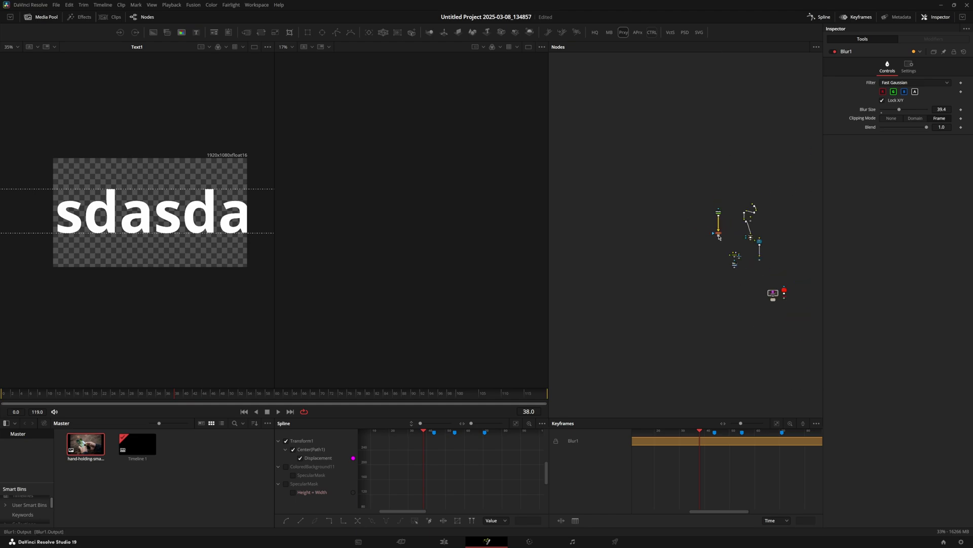
scroll(720, 238, up, 8)
scroll(720, 236, down, 9)
scroll(720, 266, up, 7)
drag(735, 213, 657, 237)
scroll(719, 267, down, 5)
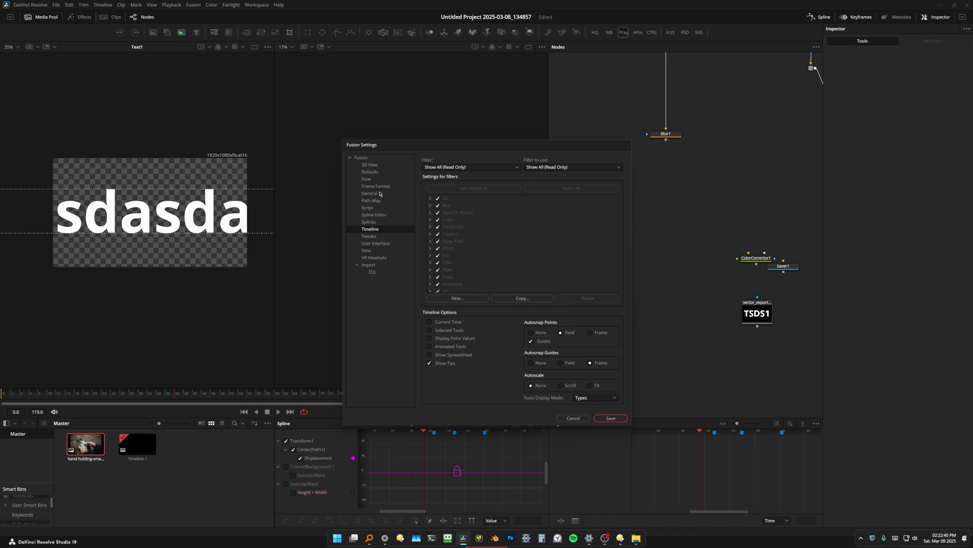
- Show the General usability and proxy options in the Fusion Settings and save the settings
click(380, 193)
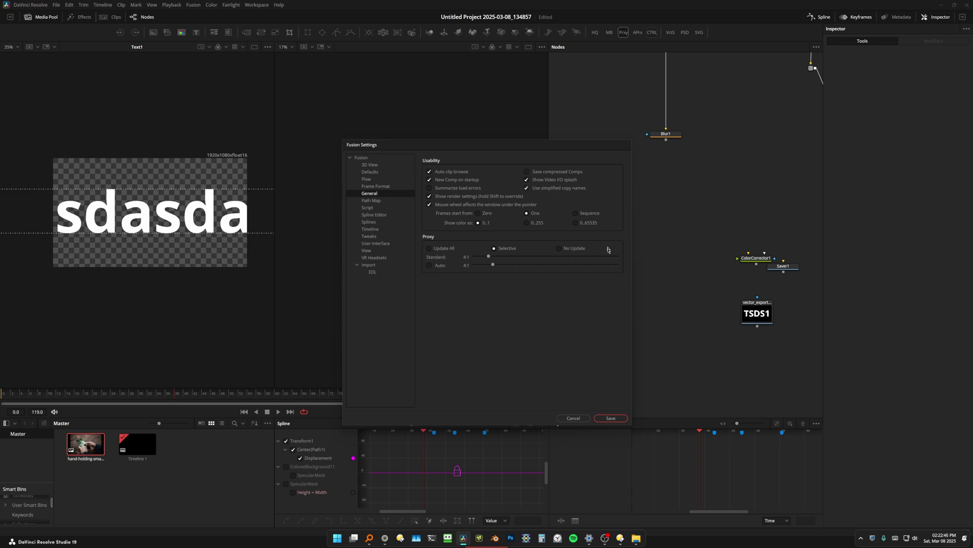
click(611, 419)
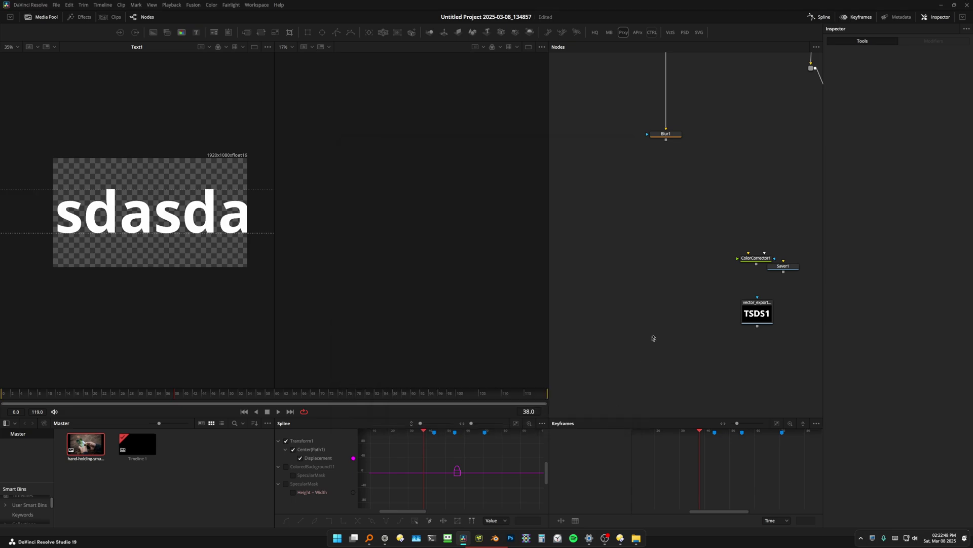
- Copy the Blur1 node and paste 14 copies as a connected column in empty space beside it
click(673, 136)
key(ctrl+c)
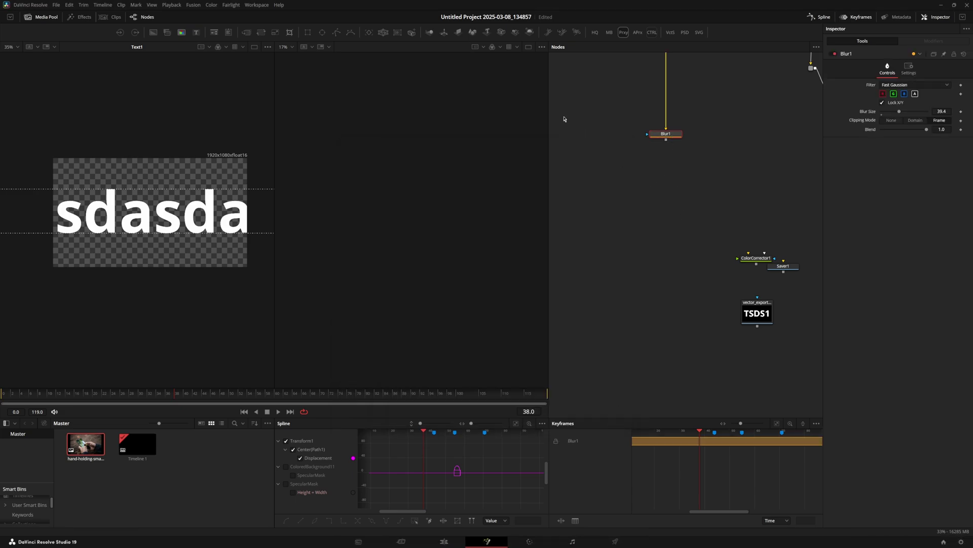
key(ctrl+v)
key(ctrl+v)
key(ctrl+v)
key(ctrl+v)
key(ctrl+v)
key(ctrl+v)
key(ctrl+v)
key(ctrl+v)
key(ctrl+v)
key(ctrl+v)
key(ctrl+v)
key(ctrl+v)
key(ctrl+v)
key(ctrl+v)
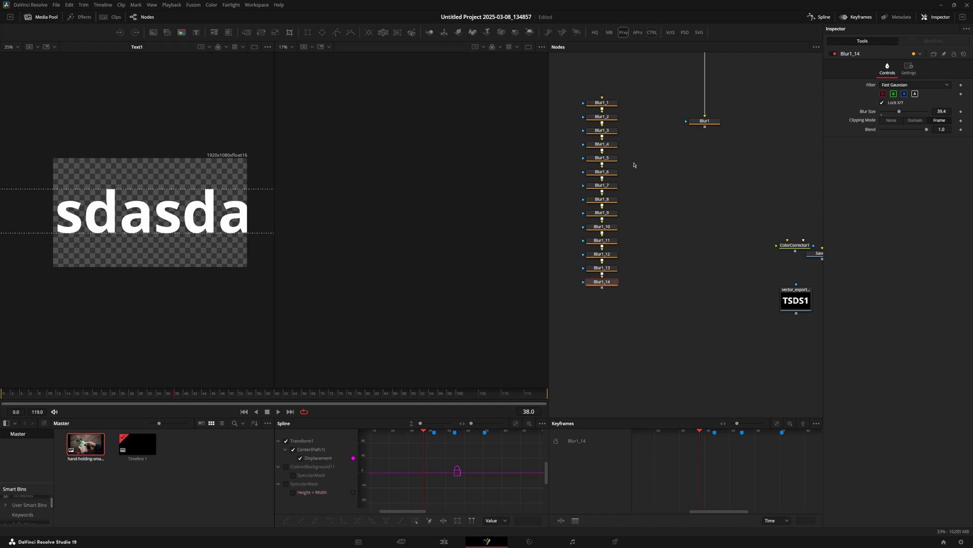
- Paste a second connected column of 19 Blur copies between the first column and the original Blur1 node
click(602, 118)
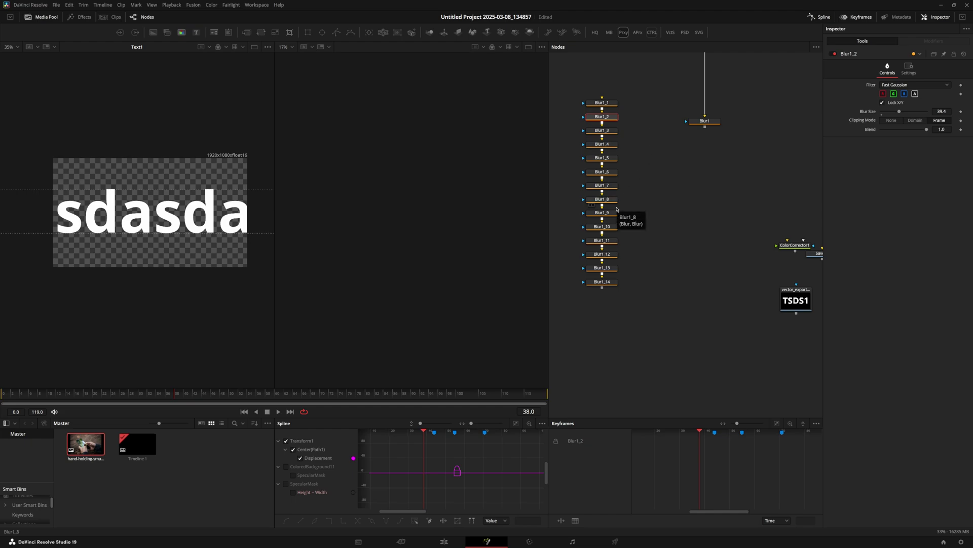
scroll(642, 192, up, 5)
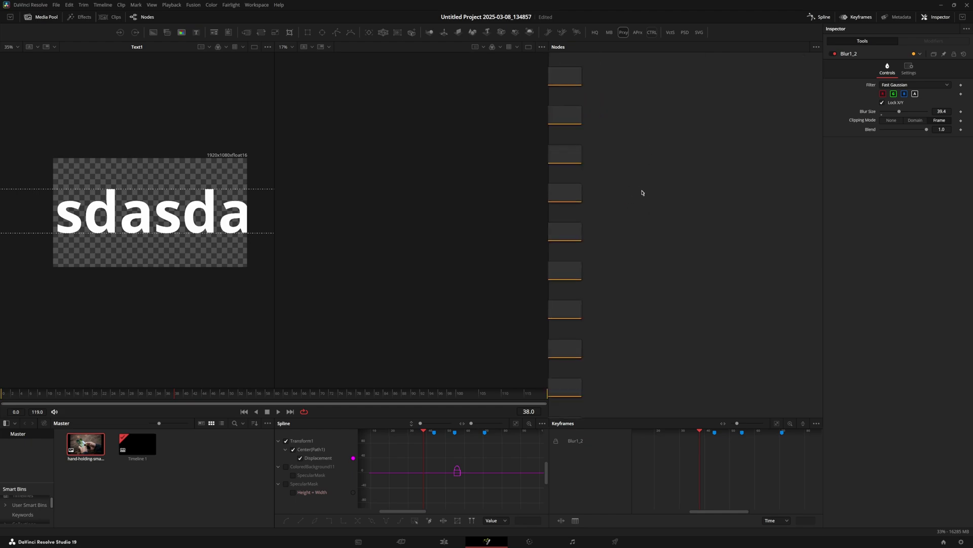
scroll(641, 192, down, 5)
click(659, 167)
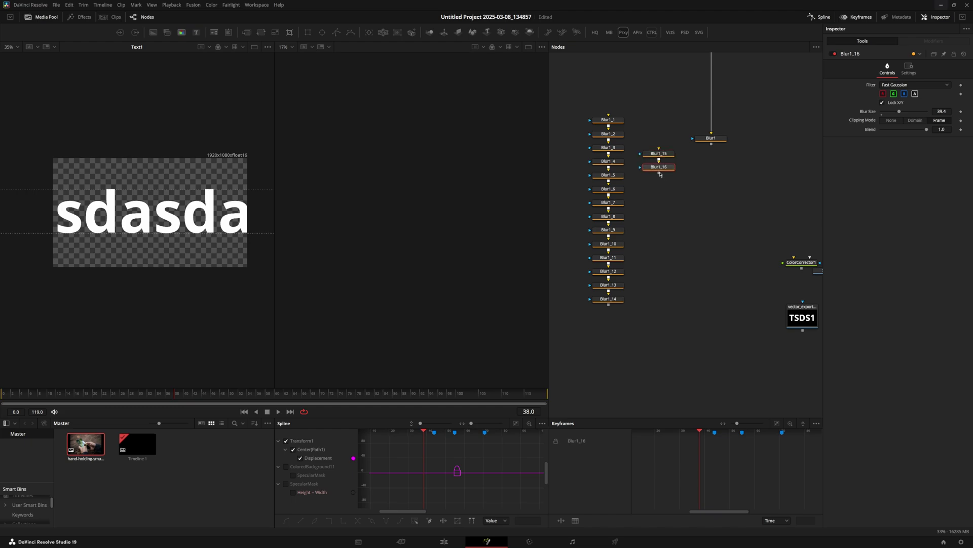
key(ctrl+v)
key(ctrl+v)
key(ctrl+v)
key(ctrl+v)
key(ctrl+v)
key(ctrl+v)
key(ctrl+v)
key(ctrl+v)
key(ctrl+v)
key(ctrl+v)
key(ctrl+v)
key(ctrl+v)
key(ctrl+v)
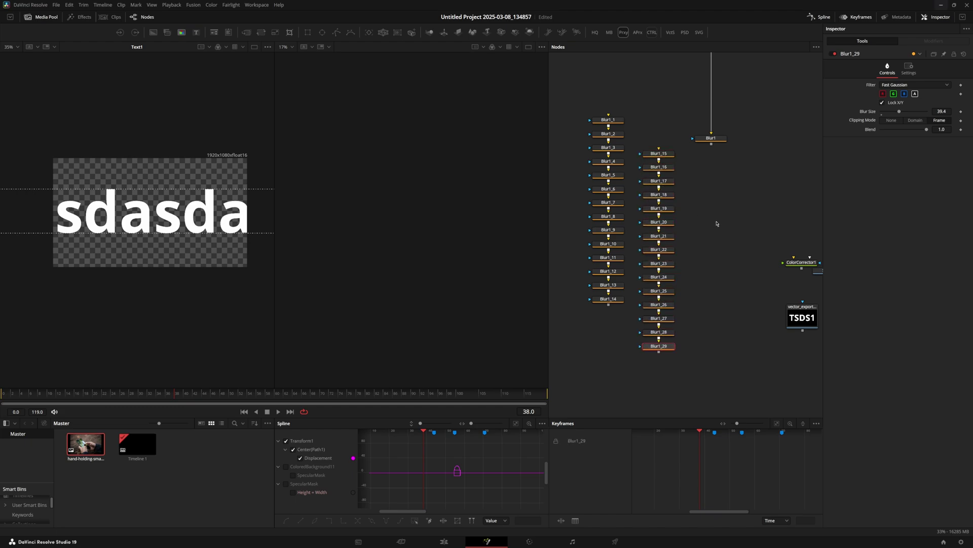
key(ctrl+v)
key(ctrl+v)
key(ctrl+v)
key(ctrl+v)
scroll(698, 219, down, 5)
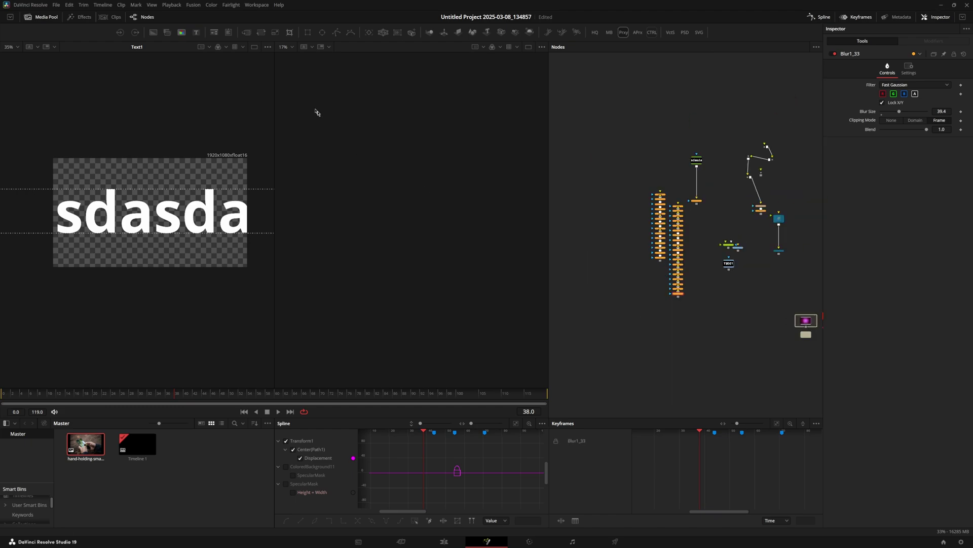
- Run the AttributeSpreadsheet script from the workspace scripts
click(259, 7)
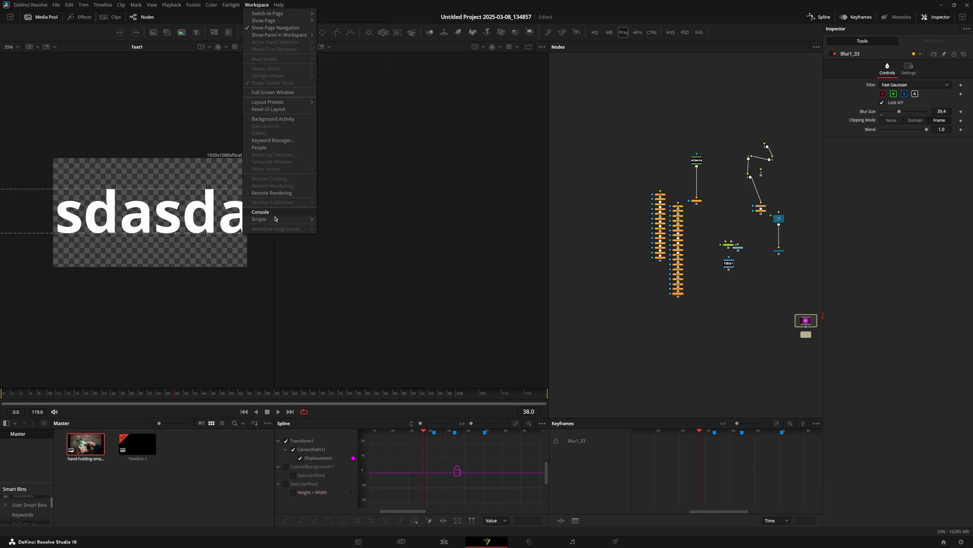
mouse_move(283, 221)
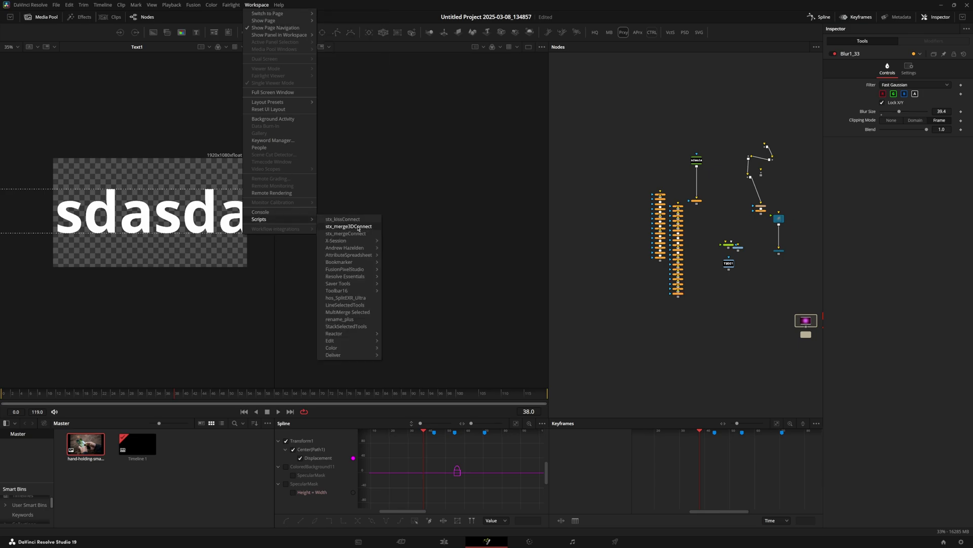
mouse_move(355, 256)
click(414, 255)
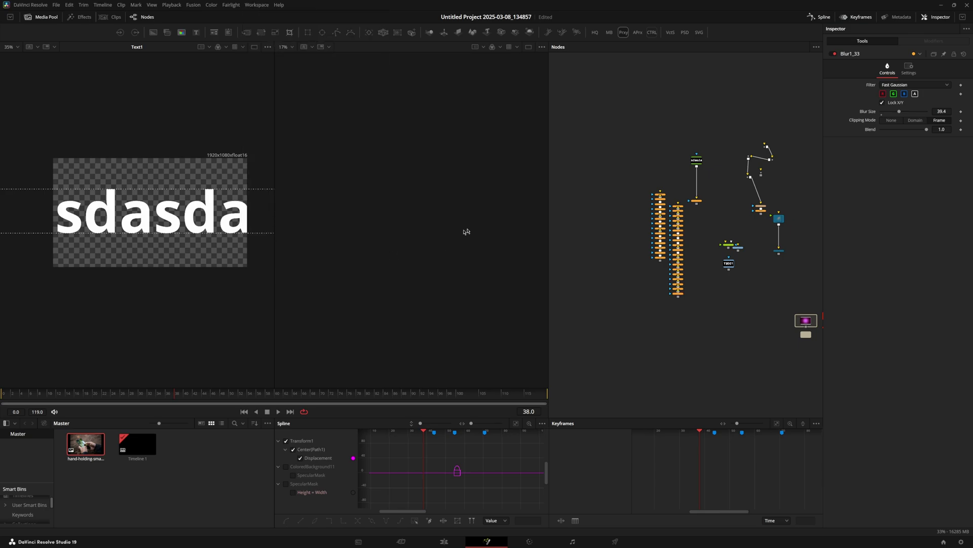
- Select the Blur1_1 to Blur1_14 nodes and load their attributes into the Attribute Spreadsheet
drag(570, 183, 517, 149)
scroll(661, 263, up, 3)
drag(655, 119, 691, 306)
click(542, 160)
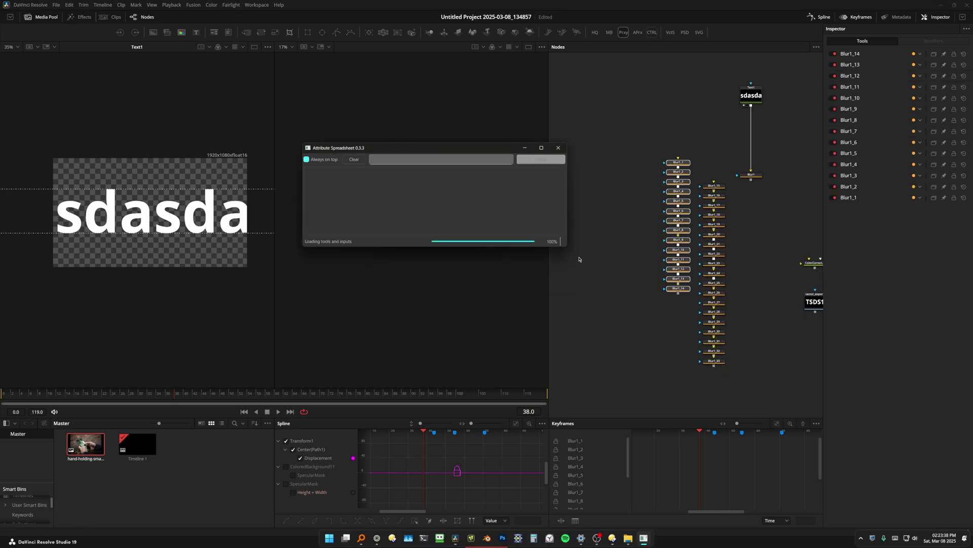
- Enlarge the Attribute Spreadsheet window to show more columns and reposition it clear of the selected Blur nodes
drag(567, 247, 776, 407)
drag(602, 149, 451, 97)
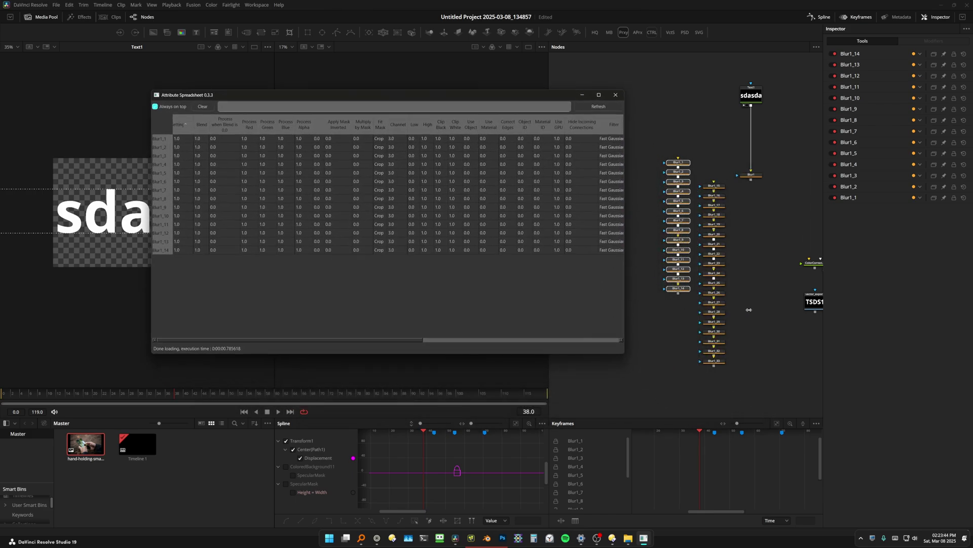
drag(750, 309, 756, 310)
drag(634, 168, 763, 168)
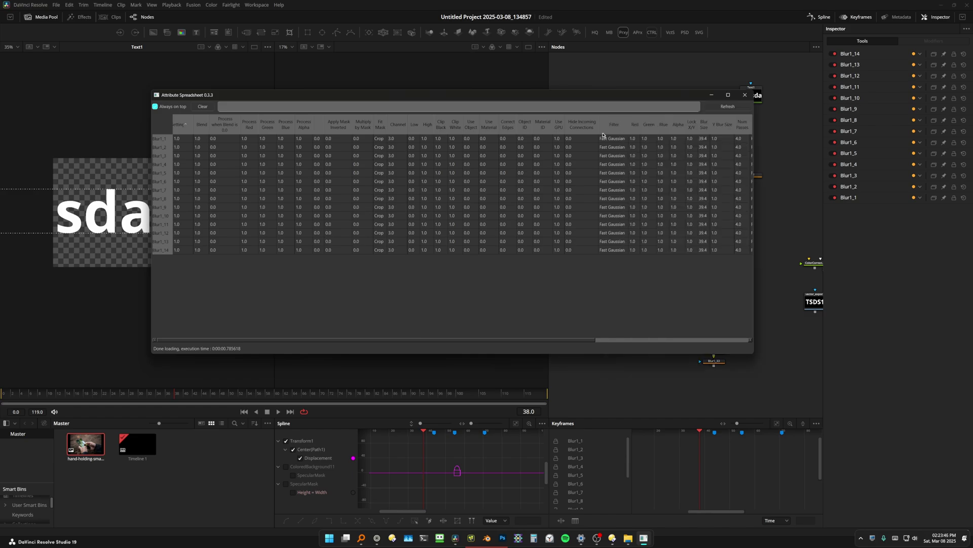
drag(283, 97, 189, 183)
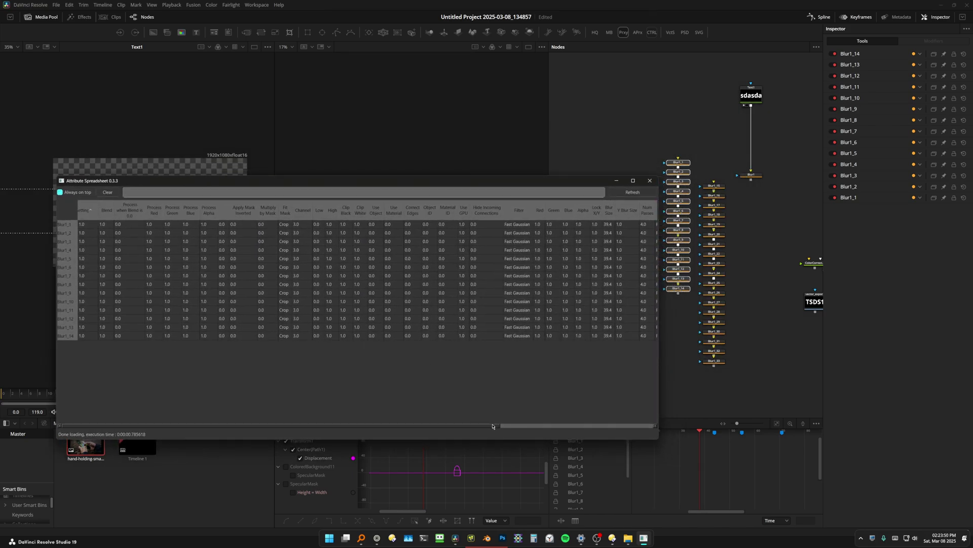
- Set the filter of the Blur1_14 node to Multi-box
click(846, 54)
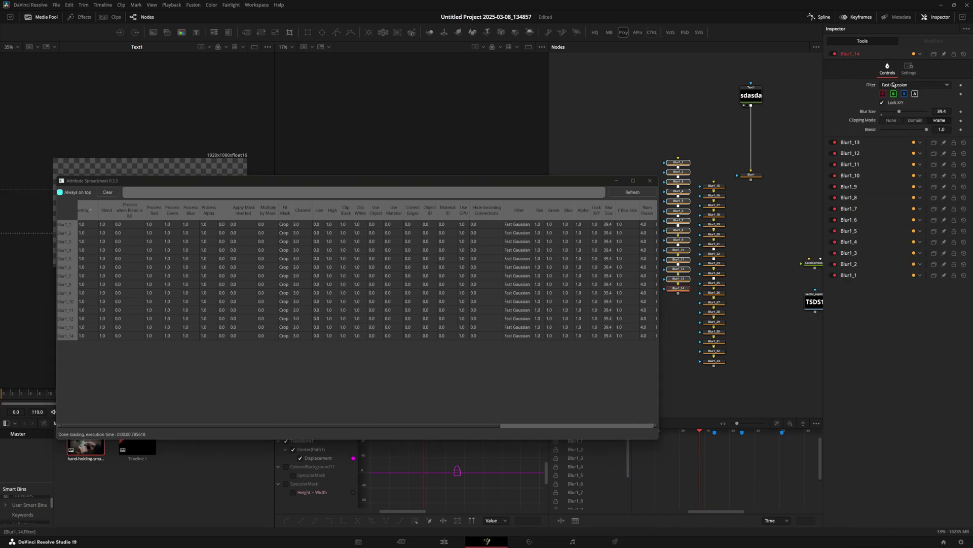
click(885, 85)
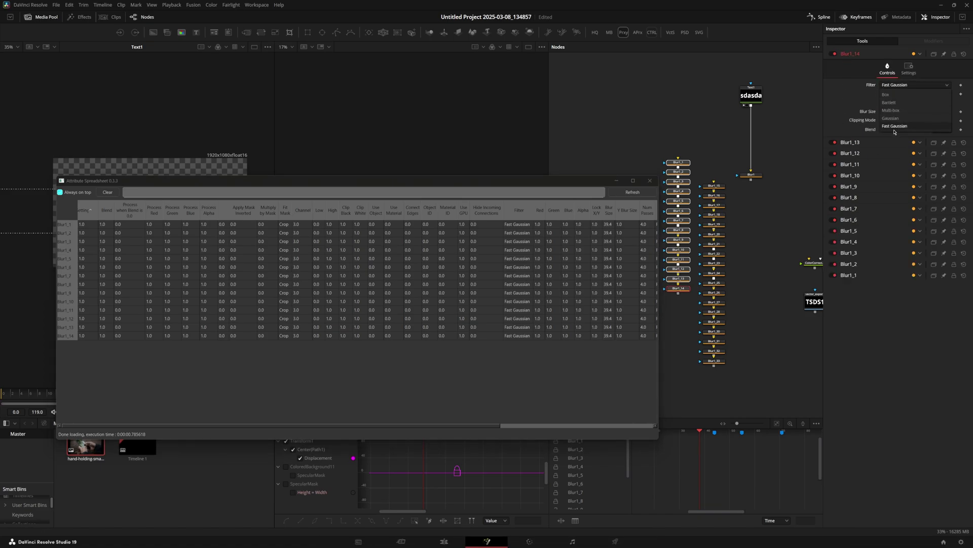
click(891, 110)
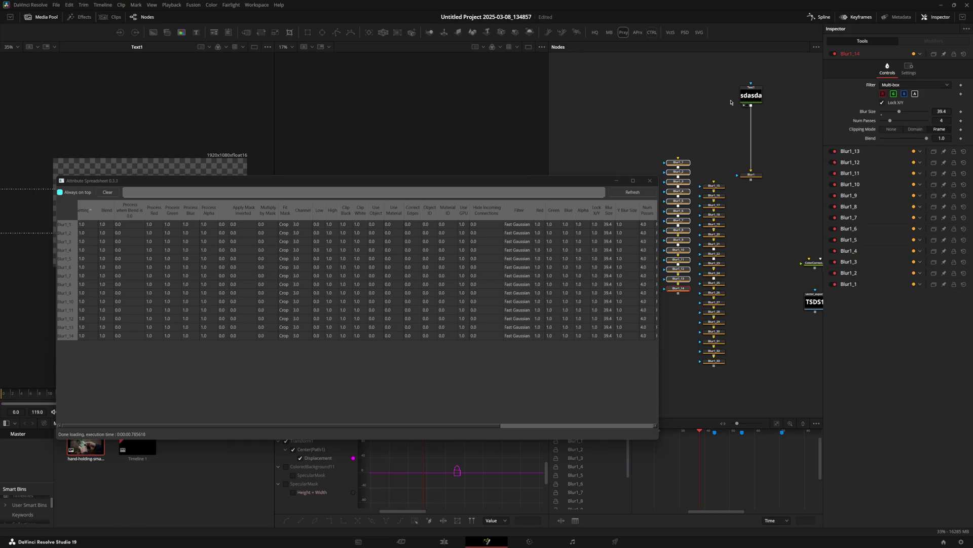
- Narrow the spreadsheet columns with the search term "filter" and reposition the spreadsheet window
click(202, 192)
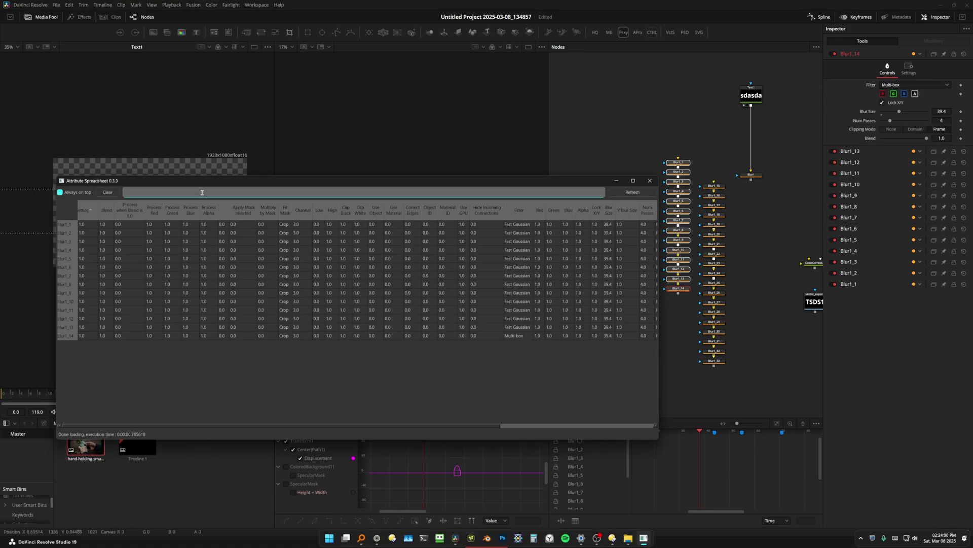
text(filter)
key(Return)
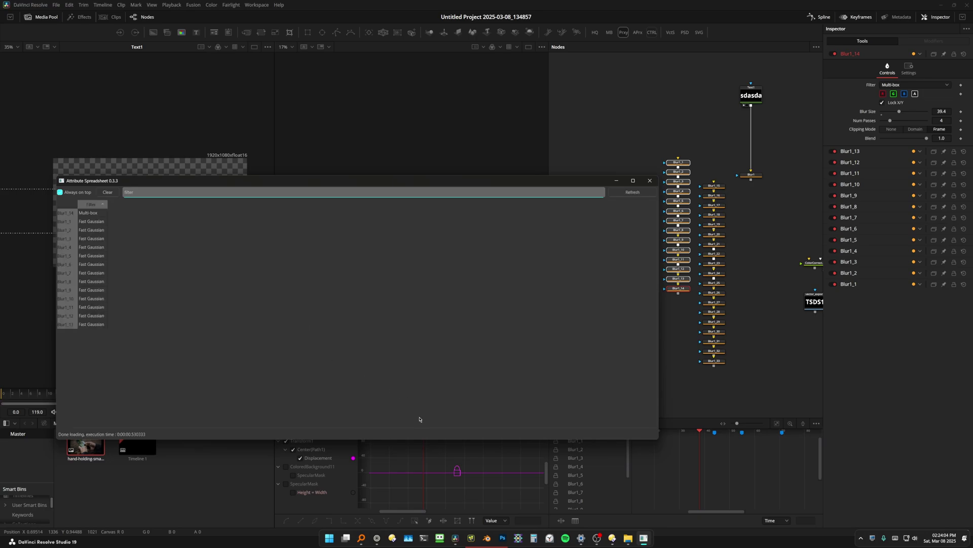
drag(123, 181, 155, 167)
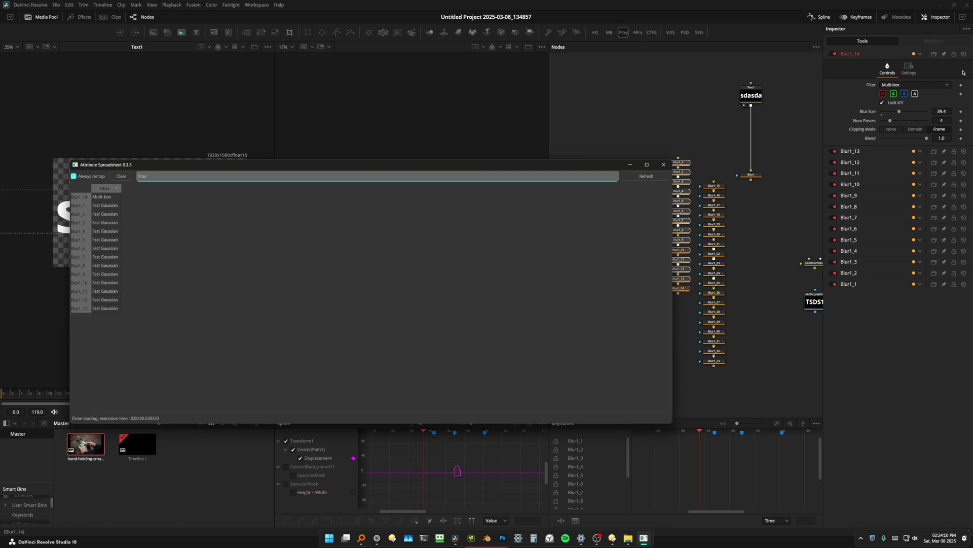
drag(539, 162, 469, 156)
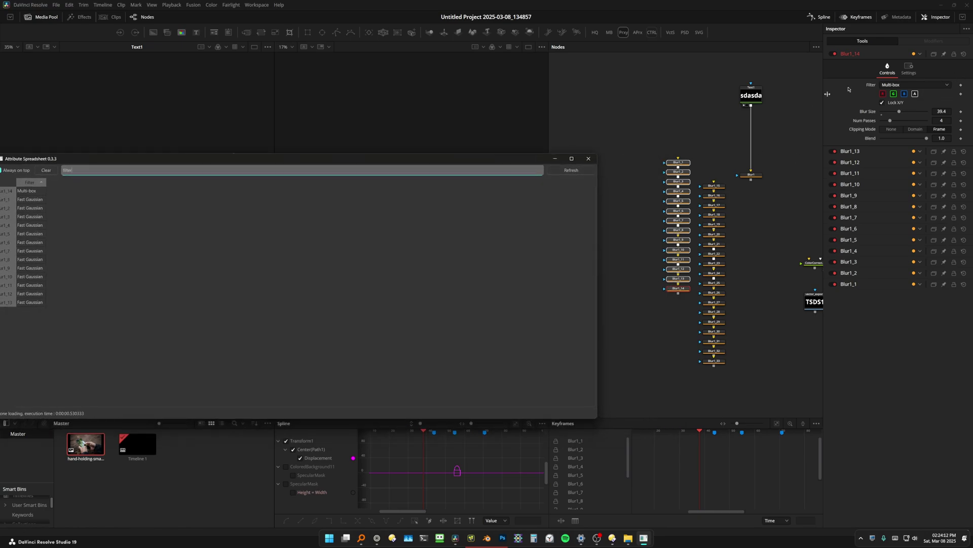
drag(35, 196, 100, 186)
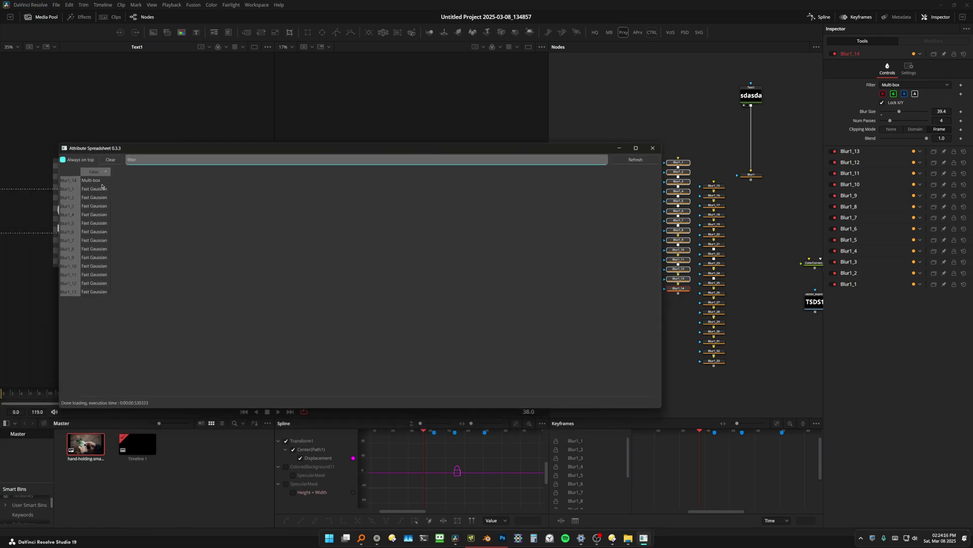
- Copy the Multi-box value from Blur1_14 and paste it into the Filter cells of Blur1_1 through Blur1_13
double_click(93, 181)
key(ctrl+c)
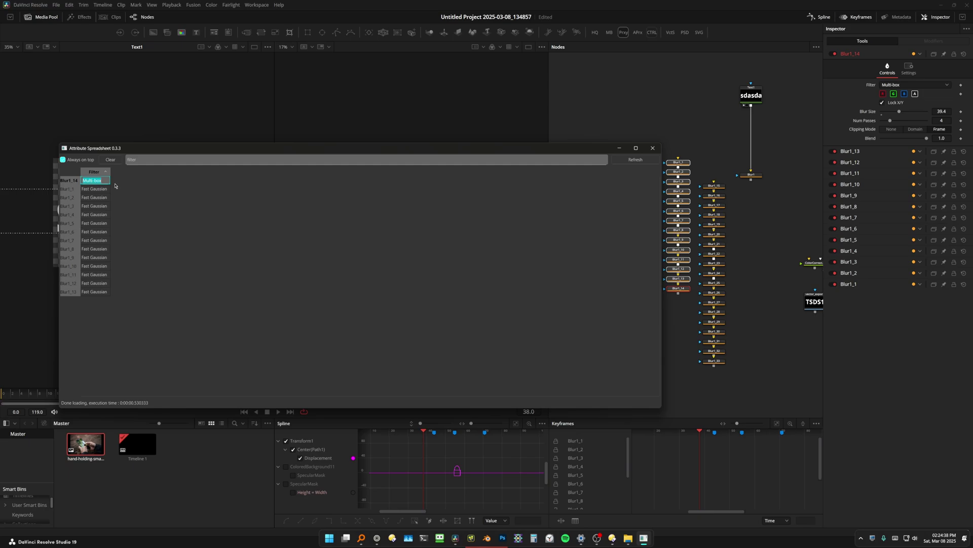
click(162, 213)
drag(95, 189, 73, 293)
text(asdasd)
key(ctrl+v)
key(Return)
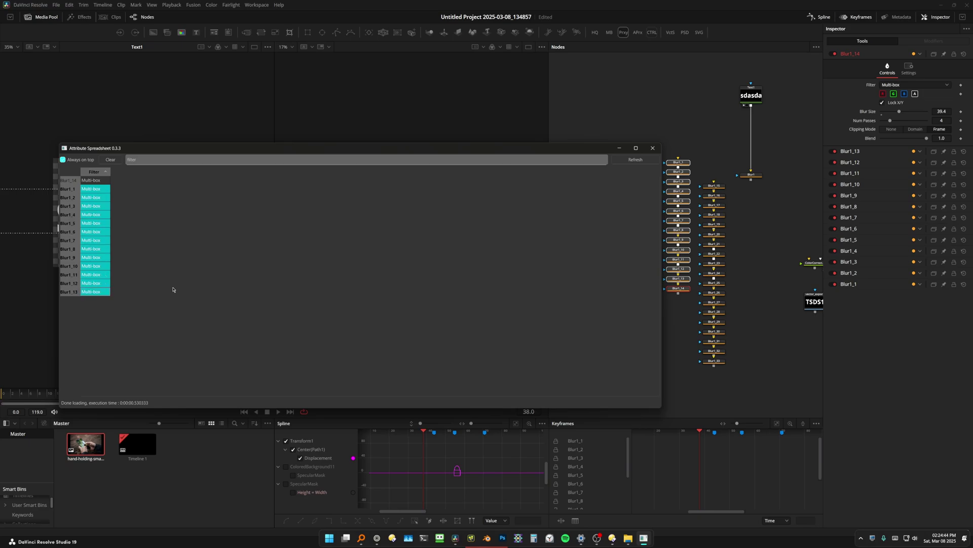
- Select the Blur1_2 node to check its filter type in the Inspector
click(797, 192)
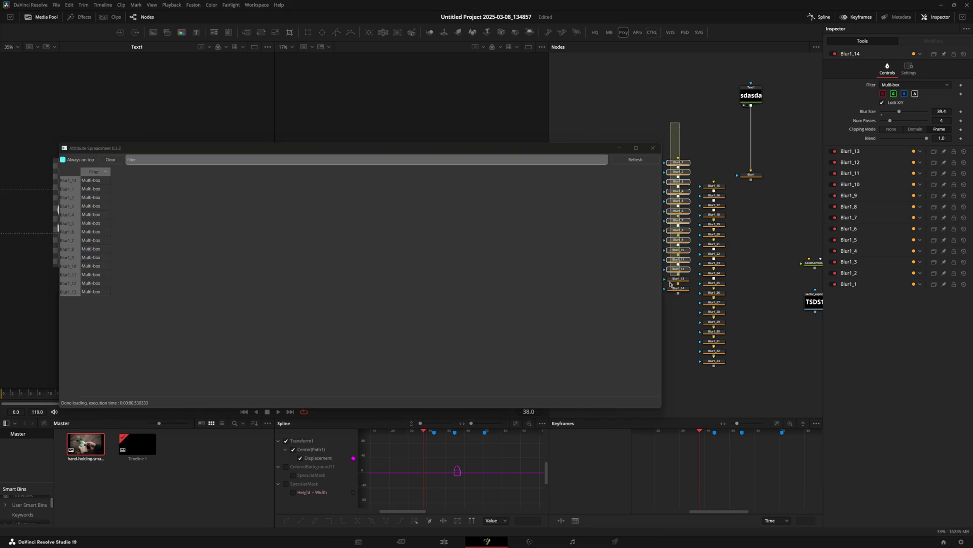
scroll(695, 180, up, 4)
click(669, 156)
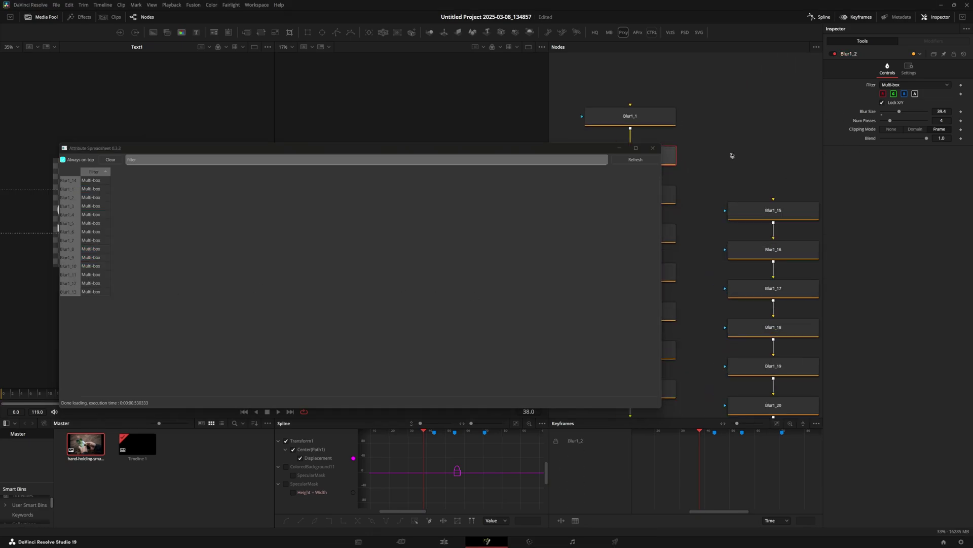
drag(755, 145, 817, 125)
click(312, 213)
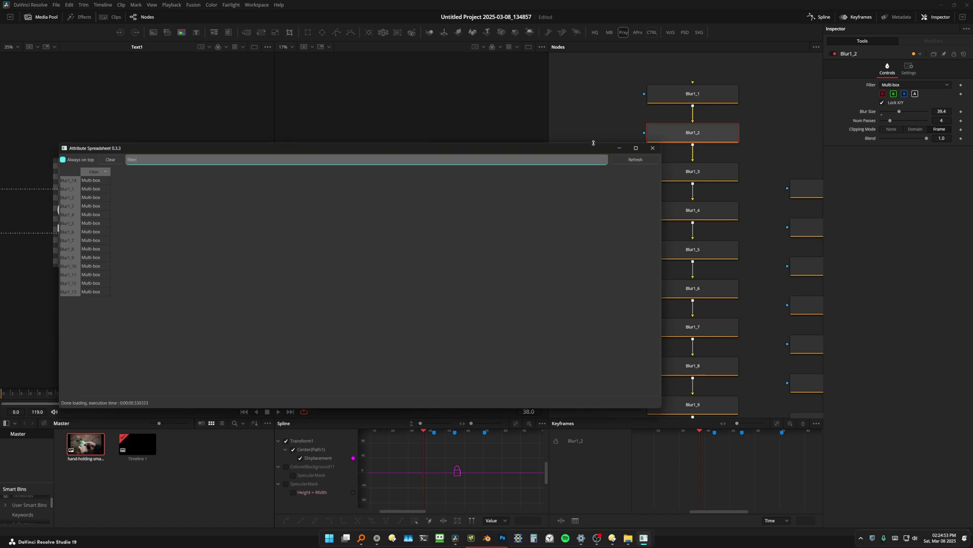
- Select the ColorCorrector1, Transform1, Blur2 and ImagePlane3D1 nodes together
scroll(609, 117, down, 6)
scroll(735, 148, up, 3)
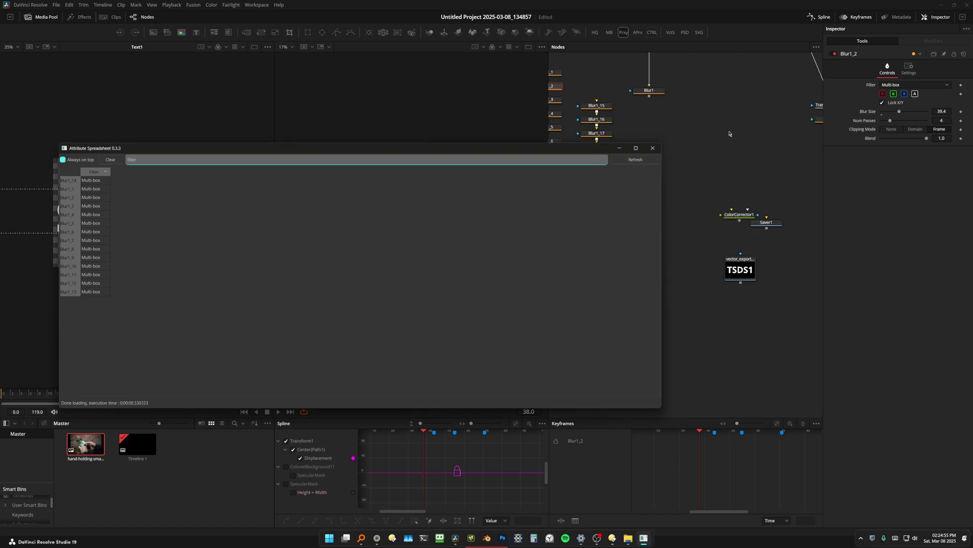
drag(730, 135, 738, 165)
scroll(769, 170, down, 4)
scroll(776, 173, up, 3)
drag(749, 247, 676, 232)
click(762, 185)
scroll(762, 186, up, 5)
scroll(769, 212, down, 3)
drag(722, 160, 748, 186)
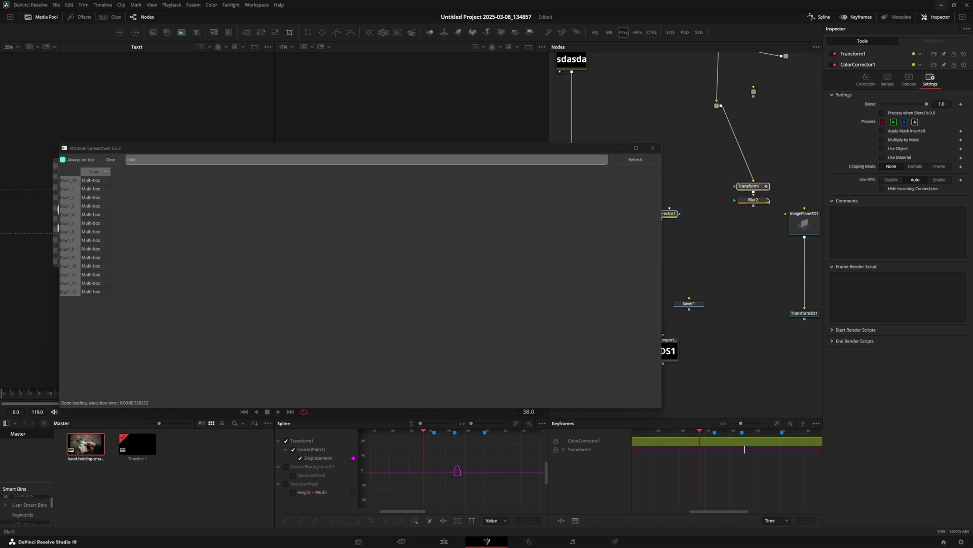
drag(767, 219, 750, 199)
drag(770, 217, 699, 191)
drag(756, 160, 734, 195)
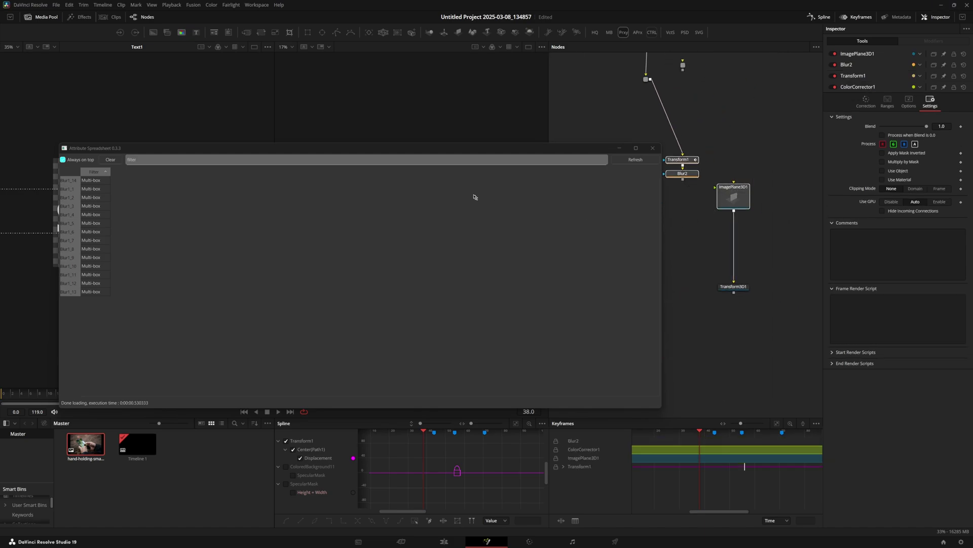
- Reload the Attribute Spreadsheet for the selected mixed nodes and look through its attribute columns
click(636, 159)
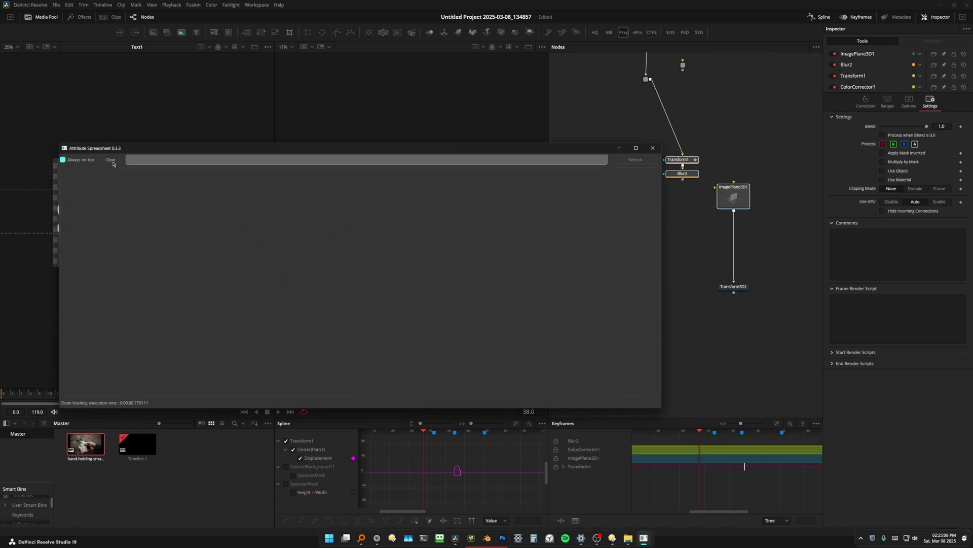
click(137, 161)
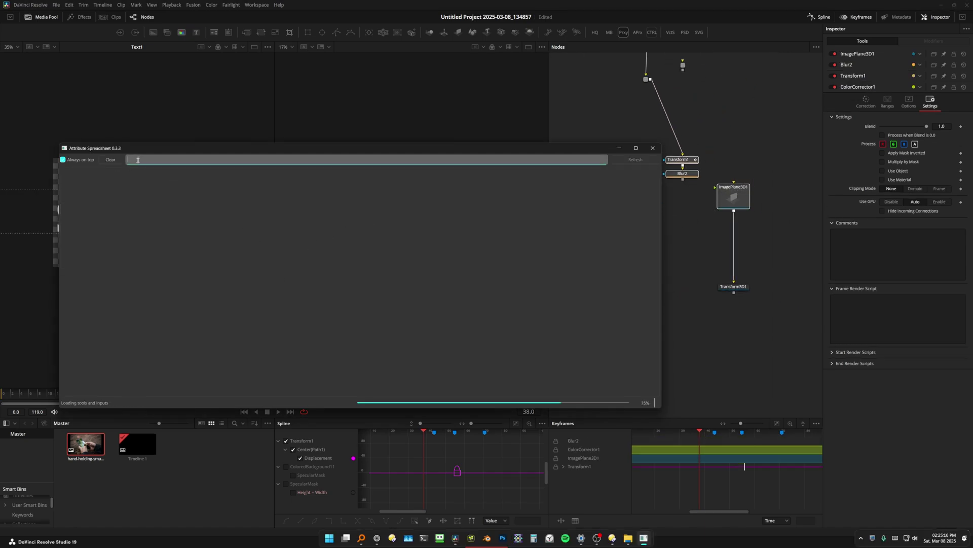
click(396, 263)
drag(83, 397, 155, 393)
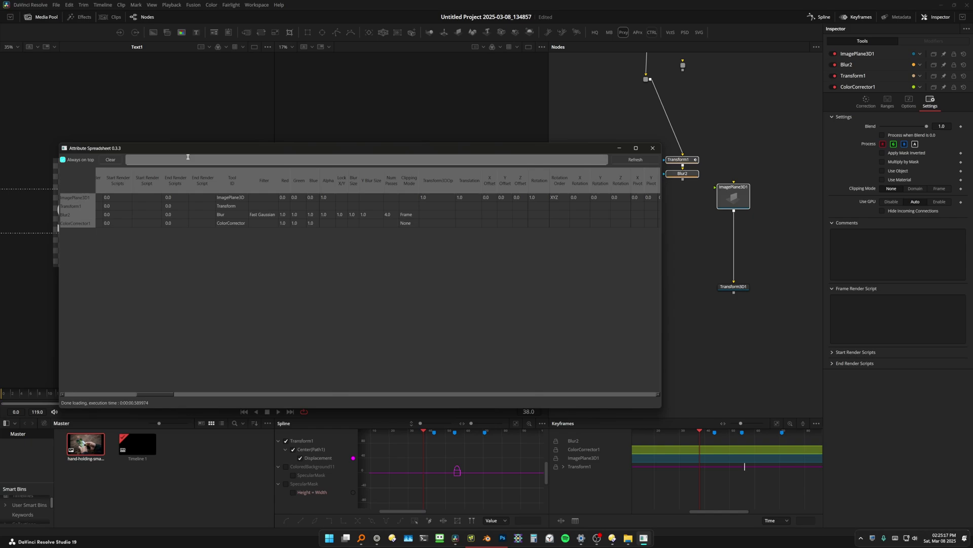
- Filter the Attribute Spreadsheet's columns by "blend"
click(187, 157)
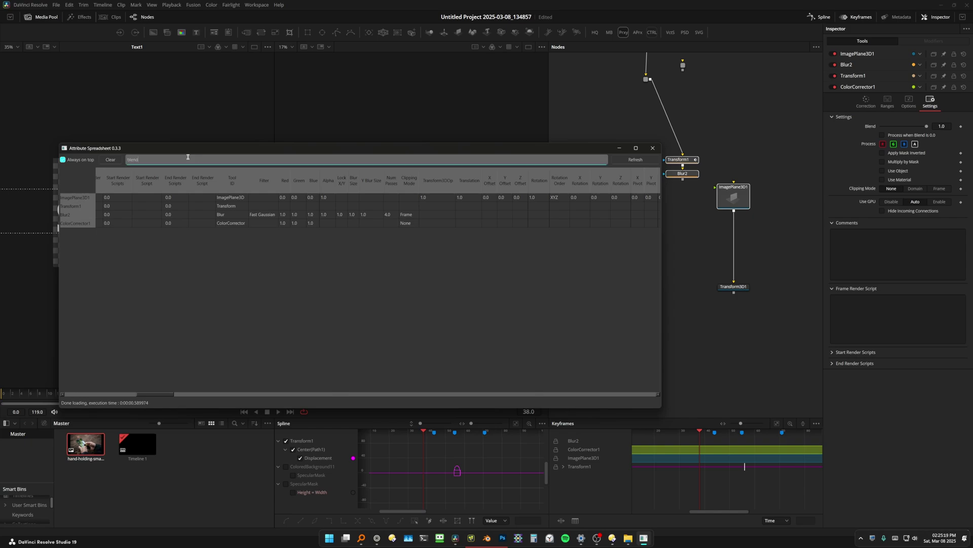
text(blend)
key(Return)
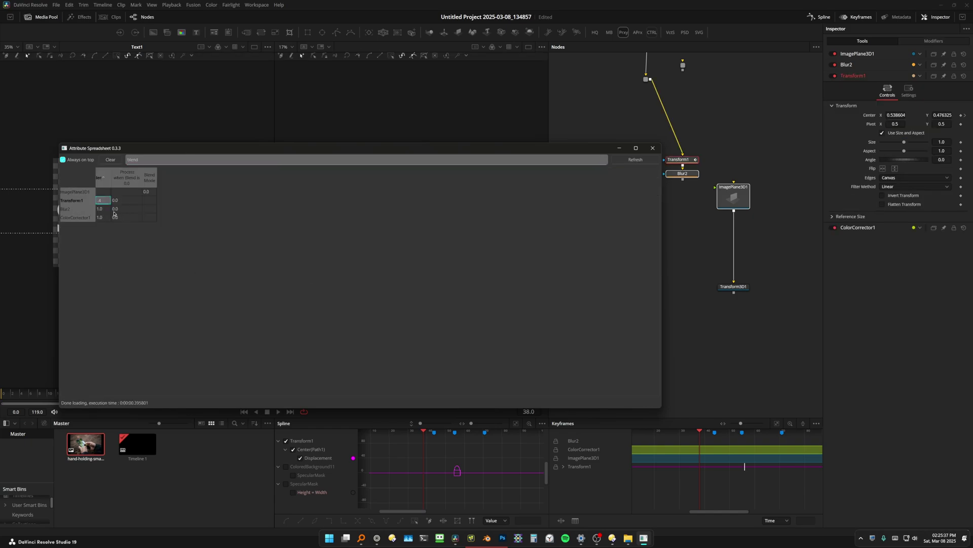
- Set Blend to 0.4 for Transform1, 0.2 for Blur2 and 0.8 for ColorCorrector1, and ImagePlane3D1's Blend Mode to 1.0
double_click(104, 209)
text(.2)
double_click(104, 217)
text(.8)
key(Return)
click(147, 192)
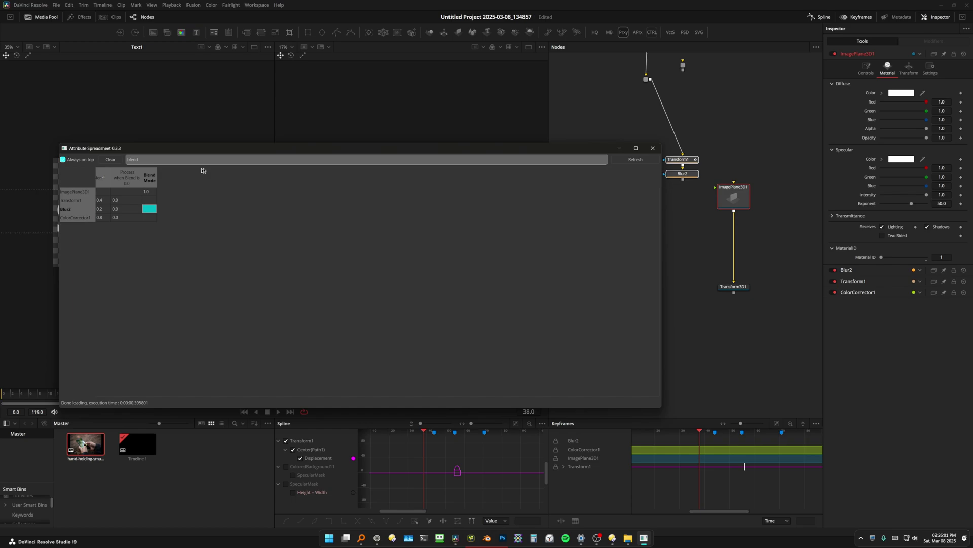
- Move the Attribute Spreadsheet aside, select the PipeRouter1 and PipeRouter3 nodes, and close the spreadsheet
drag(145, 148, 178, 167)
drag(664, 168, 535, 191)
drag(610, 65, 704, 100)
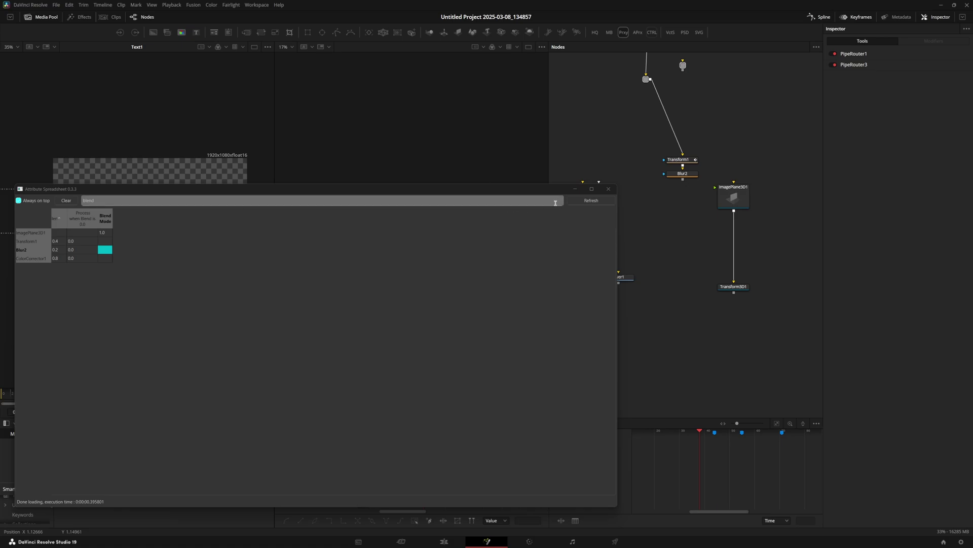
click(609, 188)
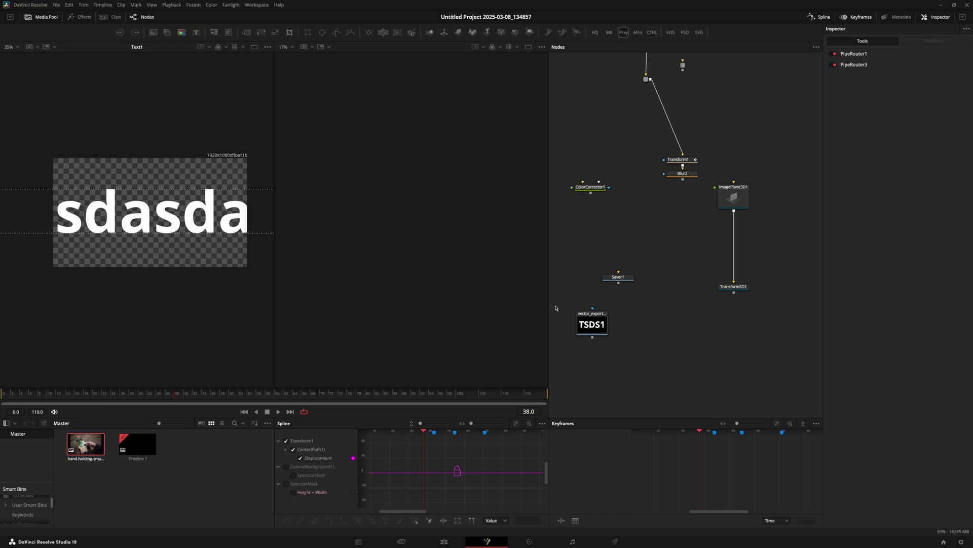
- Shift the PipeRouter3 and ImagePlane3D1 nodes slightly downward in the node graph
drag(646, 79, 647, 86)
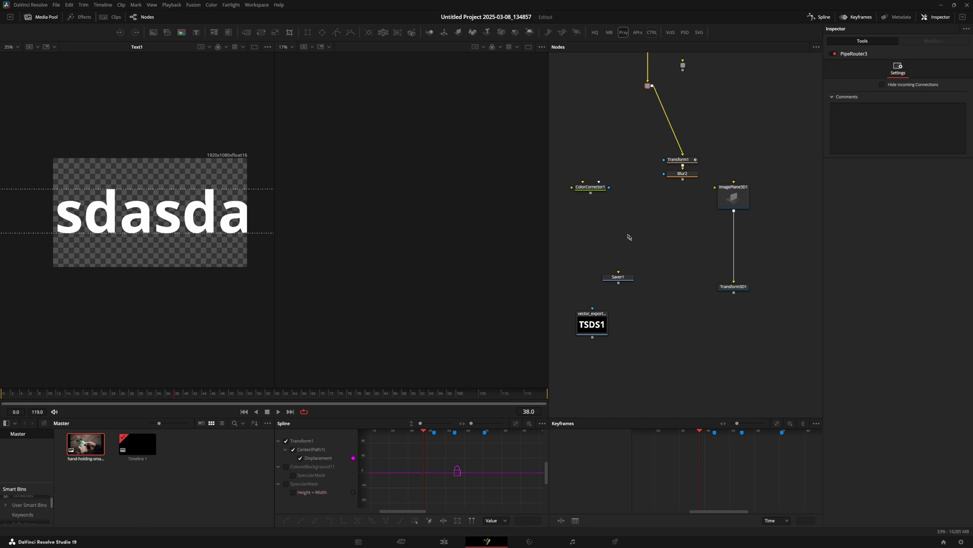
drag(734, 198, 734, 206)
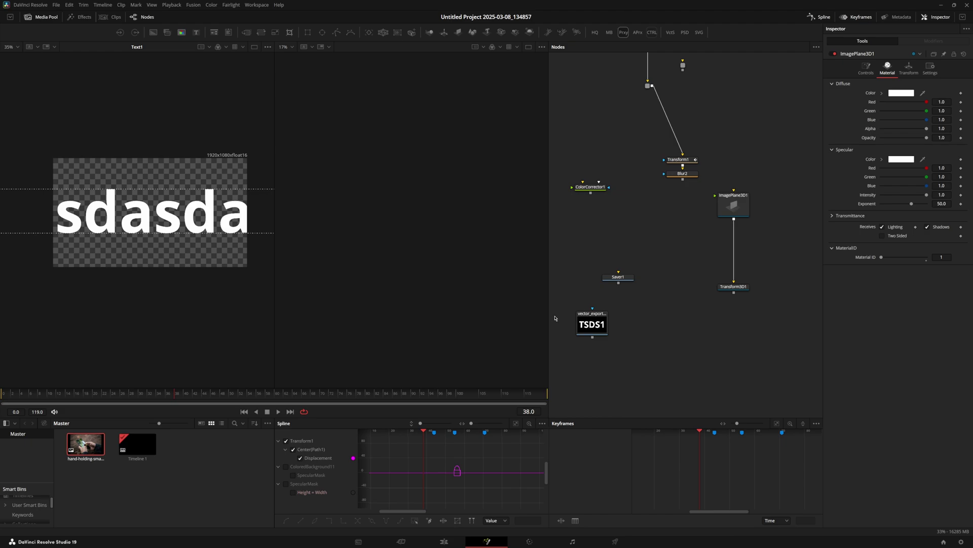
- Switch to the Zen browser, search Google for "steakunderwater reactor" and open the "Getting started with Reactor" forum page
key(alt+Tab)
key(Tab)
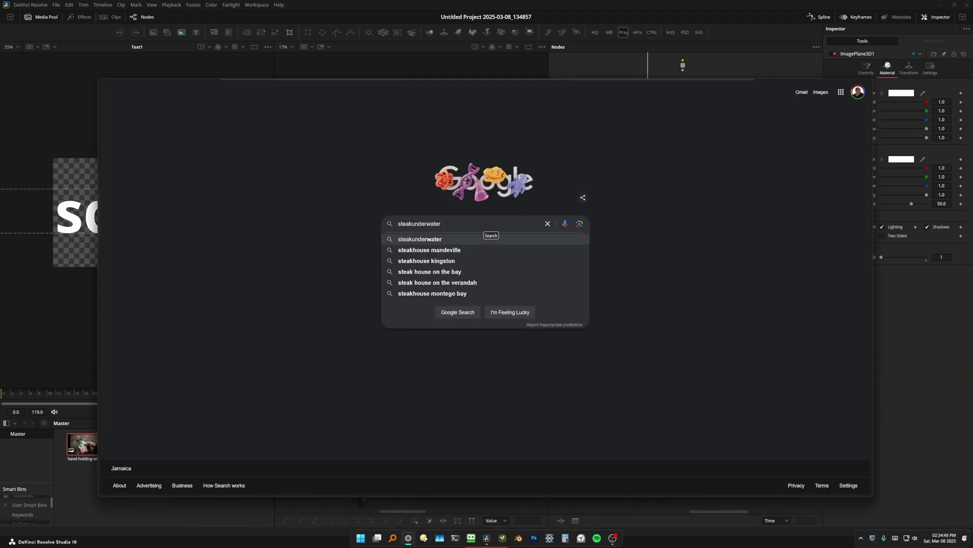
key(Down)
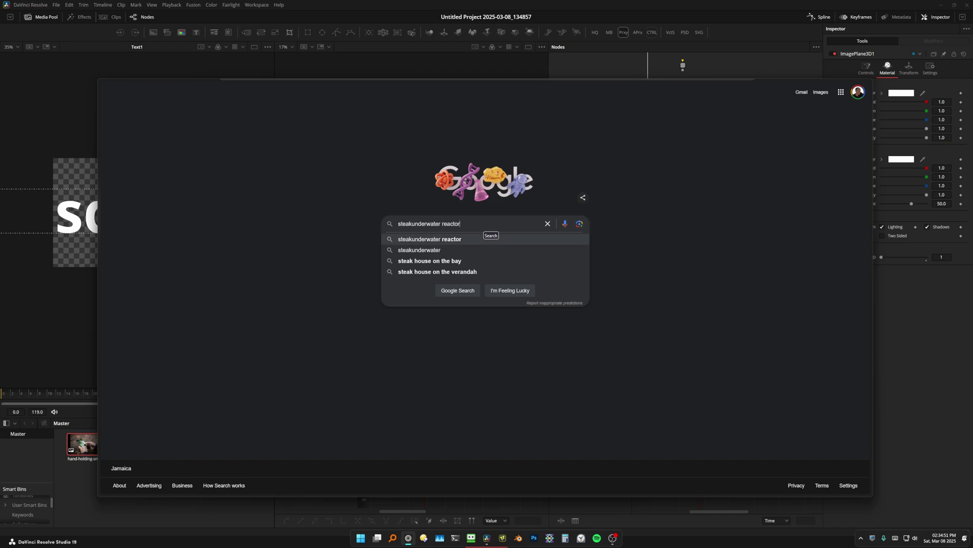
key(Return)
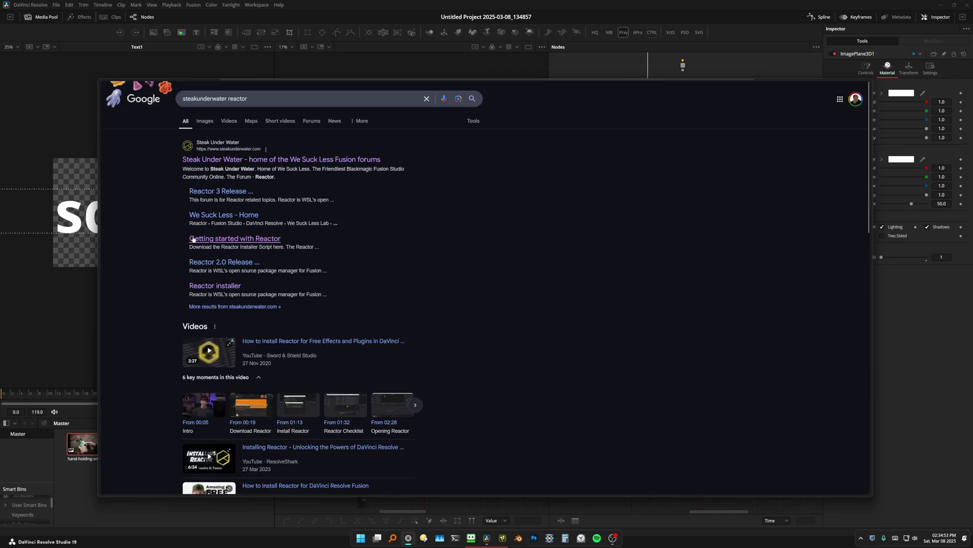
key(ctrl+plus)
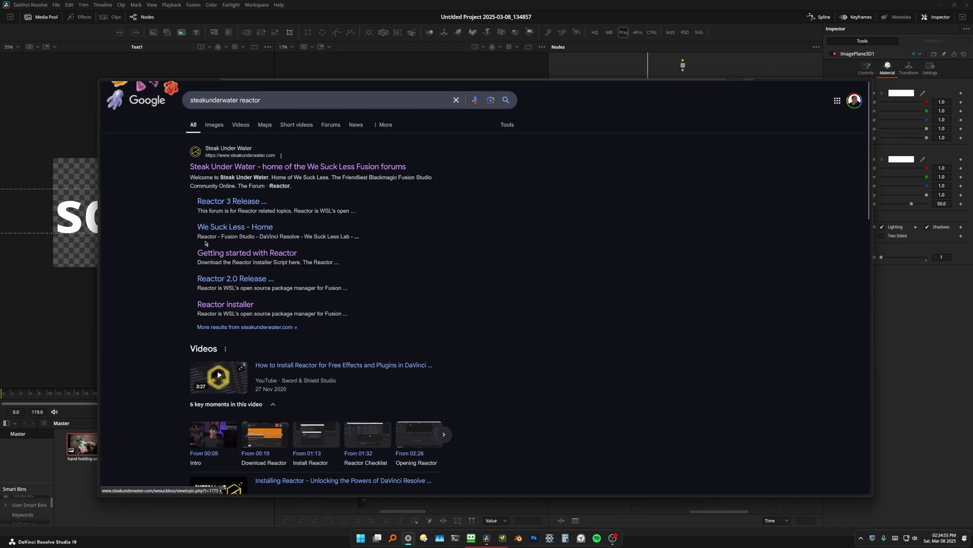
click(238, 253)
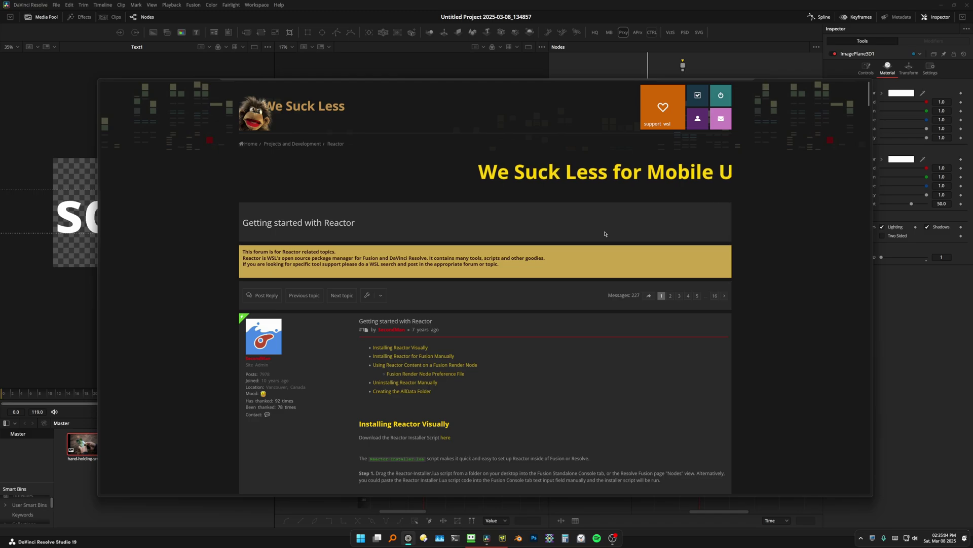
- Look over the Reactor installation instructions and download the Reactor-Installer.lua script
scroll(605, 234, down, 8)
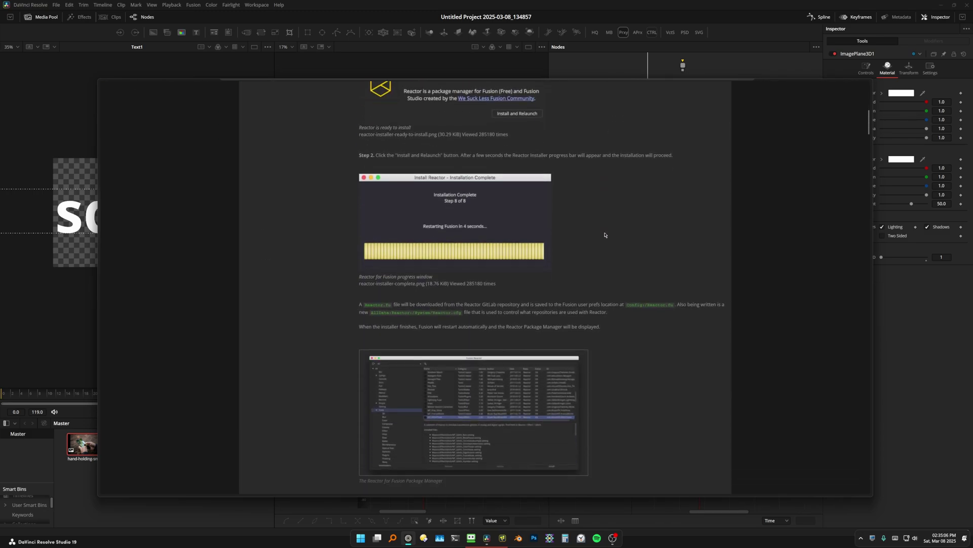
scroll(598, 238, up, 5)
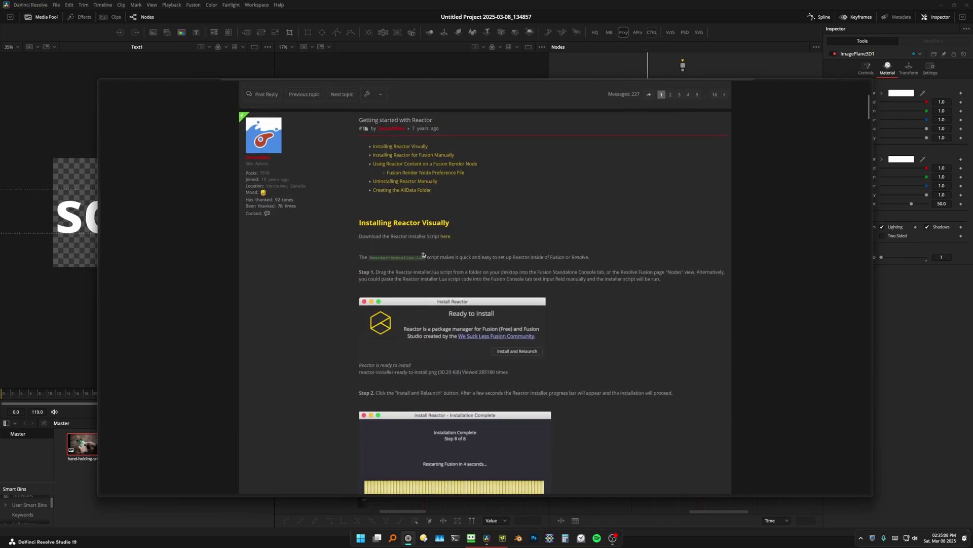
click(447, 236)
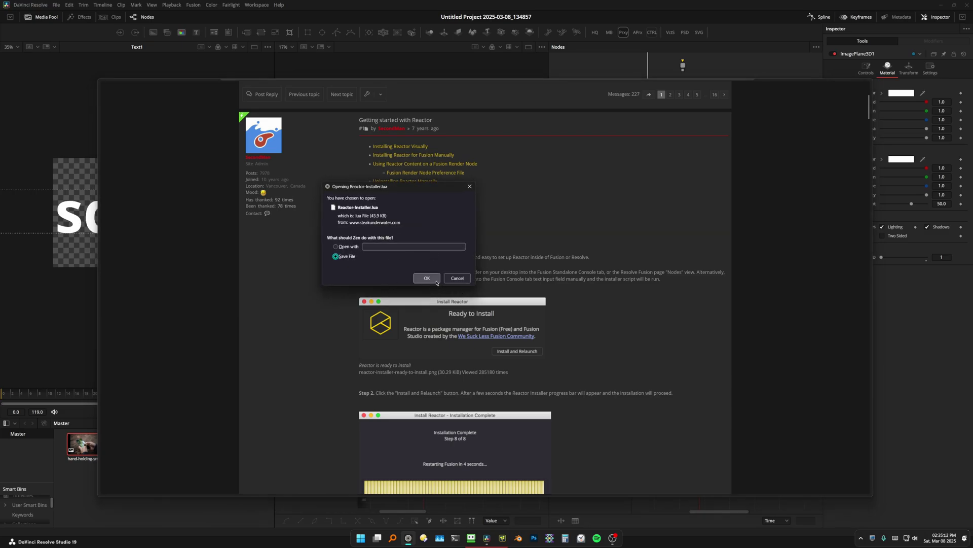
click(427, 278)
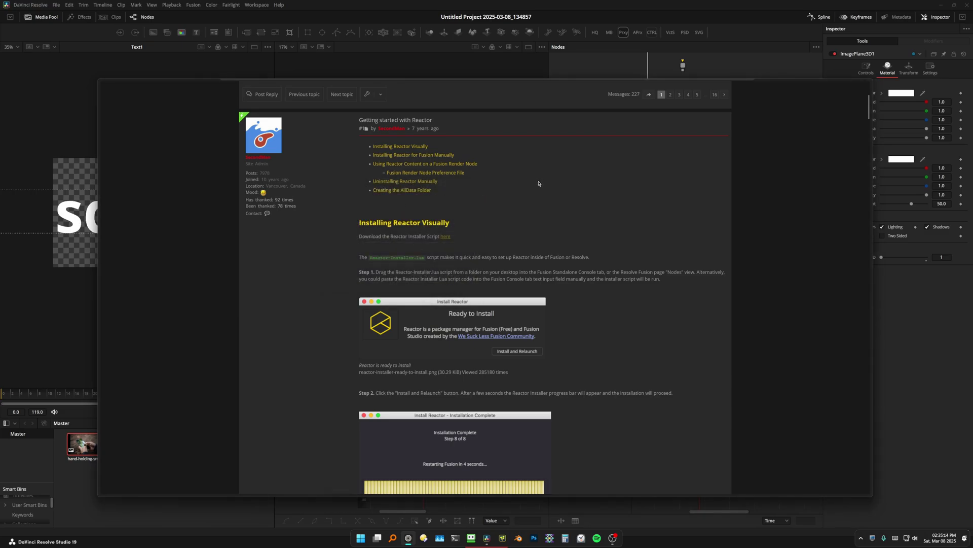
- Launch the downloaded Reactor installer script in DaVinci Resolve's node graph and dismiss the installer window without installing
mouse_move(127, 242)
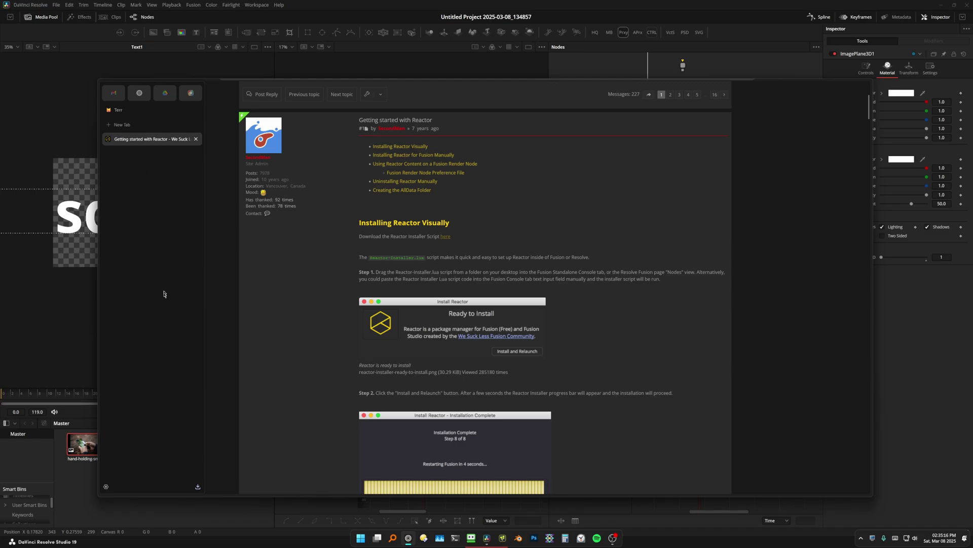
click(198, 487)
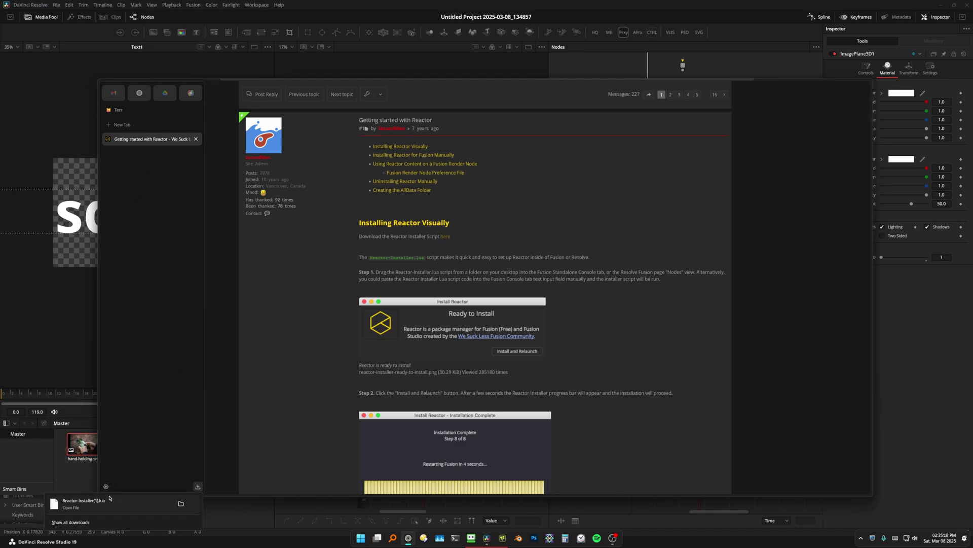
drag(80, 504, 632, 69)
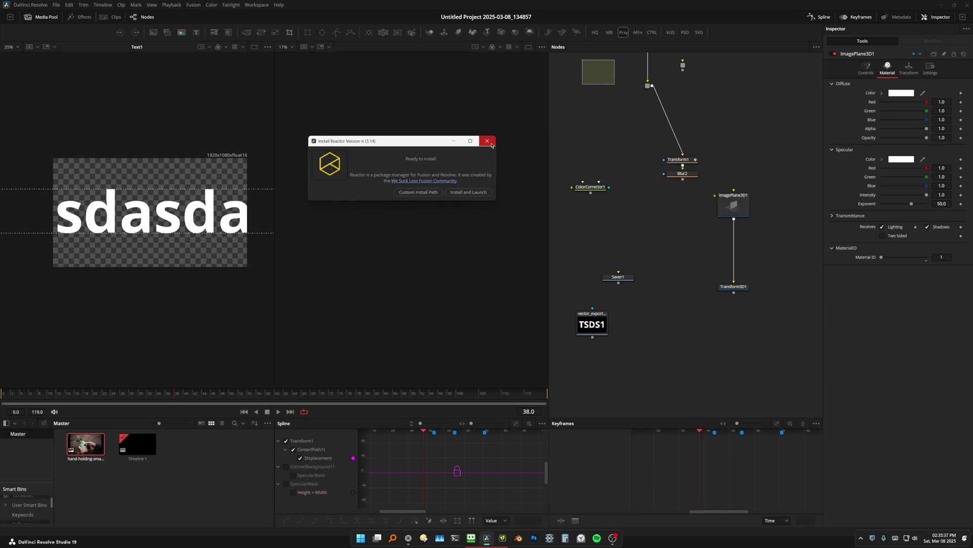
click(487, 141)
- Open the Reactor package manager from Resolve's scripts
click(267, 6)
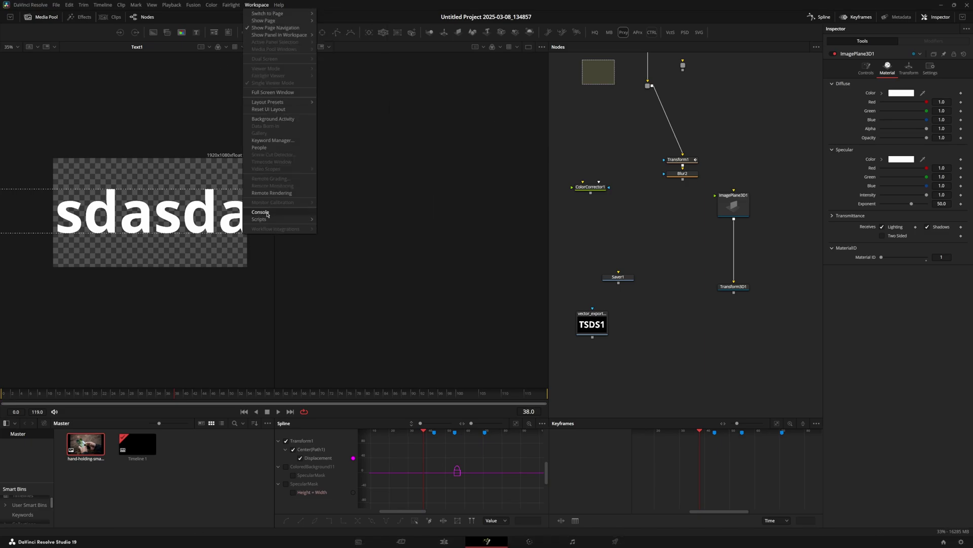
mouse_move(287, 222)
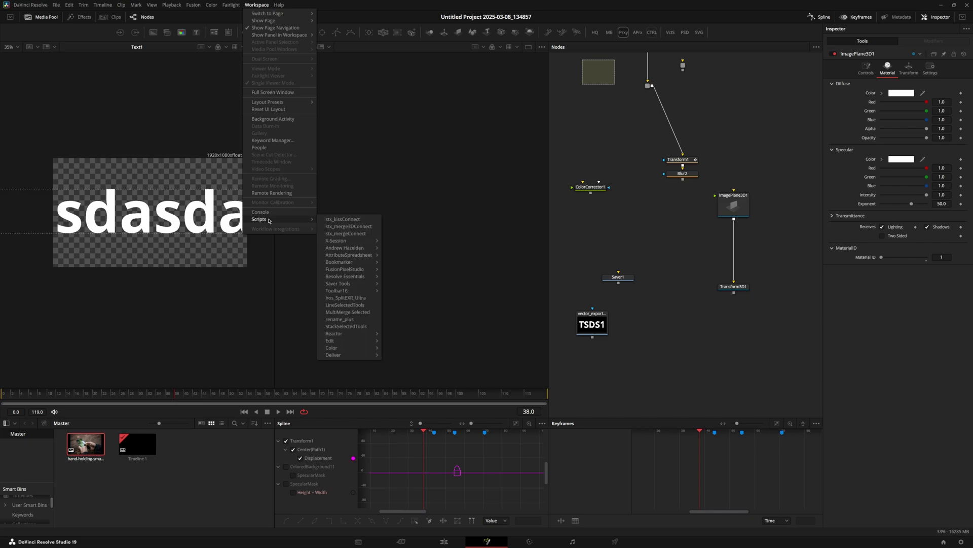
mouse_move(355, 334)
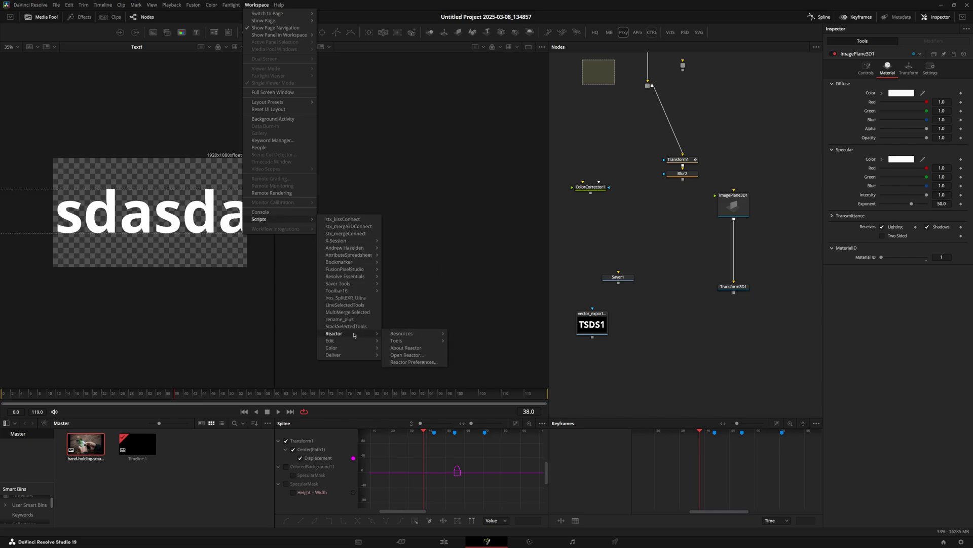
click(413, 355)
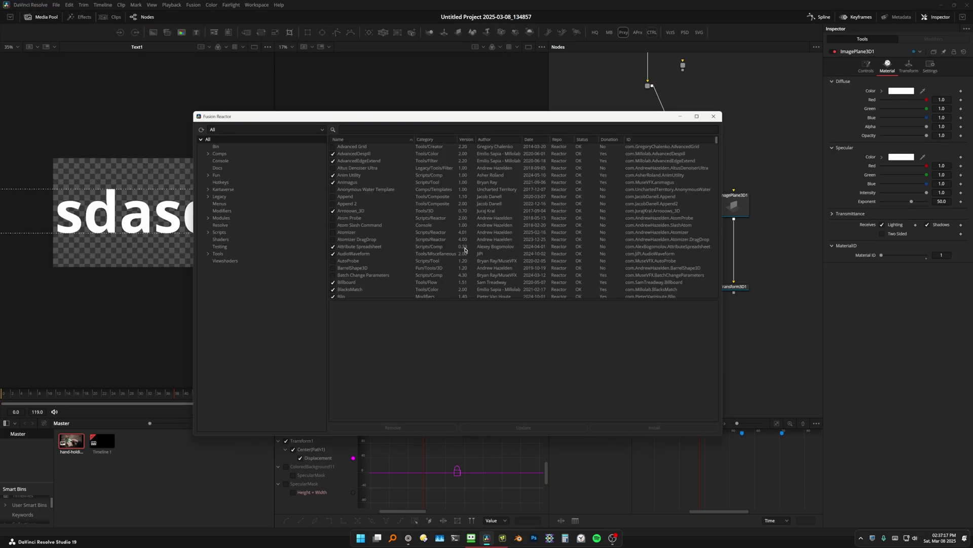
- Select the Attribute Spreadsheet package in Reactor and examine its description and its Python and PySide requirements
mouse_move(716, 143)
mouse_down()
mouse_move(715, 165)
mouse_move(716, 142)
mouse_up()
click(469, 130)
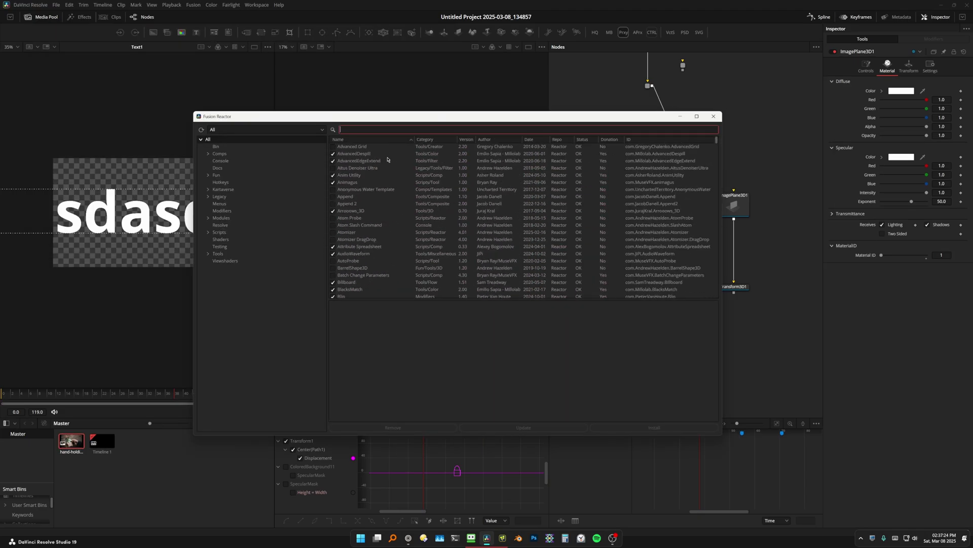
click(361, 248)
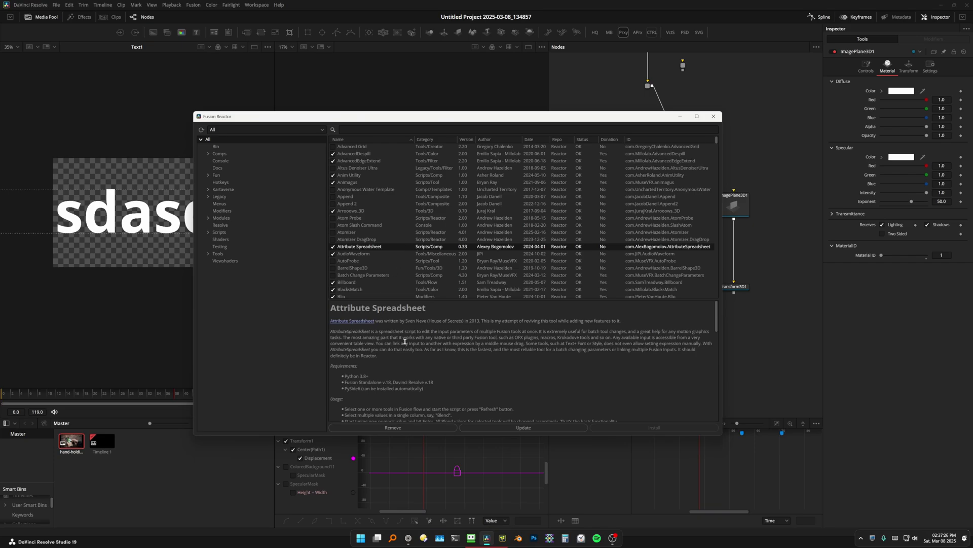
scroll(406, 342, down, 5)
scroll(392, 367, up, 3)
drag(341, 377, 400, 377)
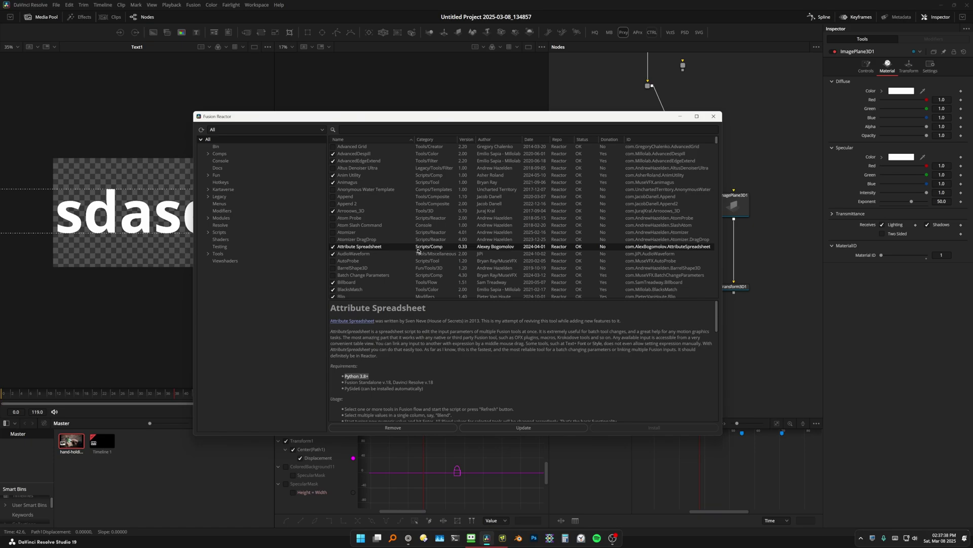
click(454, 339)
triple_click(356, 386)
click(517, 360)
- Run the AttributeSpreadsheet install_pip_package script
click(257, 4)
mouse_move(280, 220)
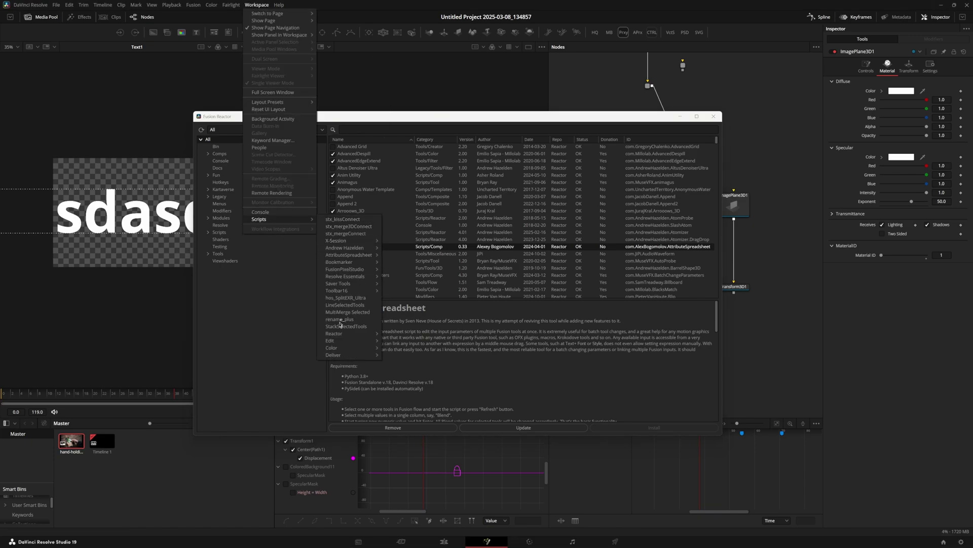
mouse_move(355, 255)
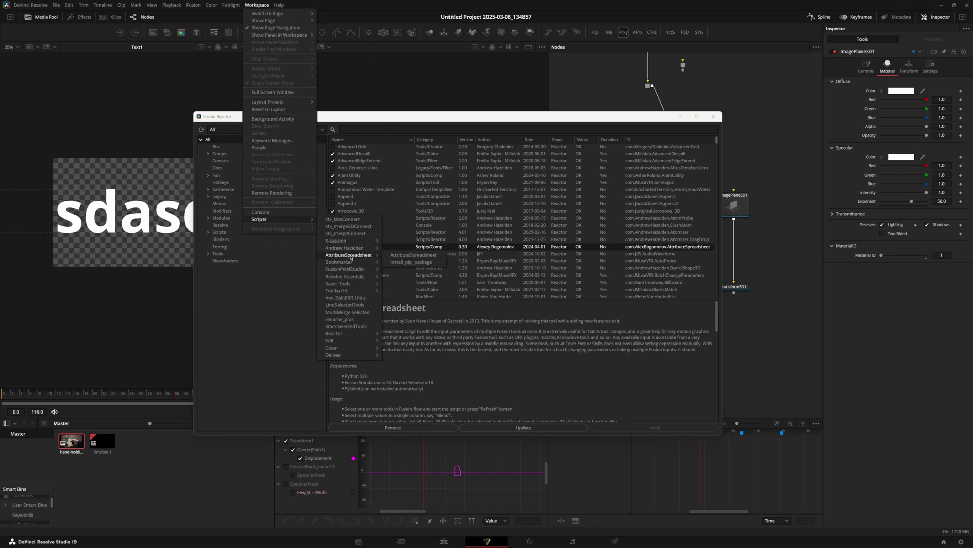
click(424, 262)
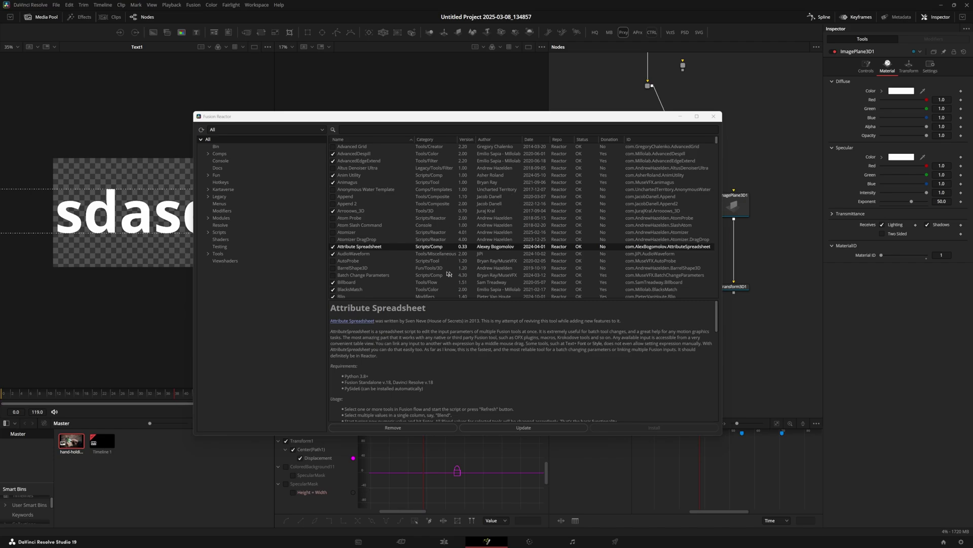
- Search the Reactor packages for "nuke2" and view the nuke2fusion package's description
click(366, 130)
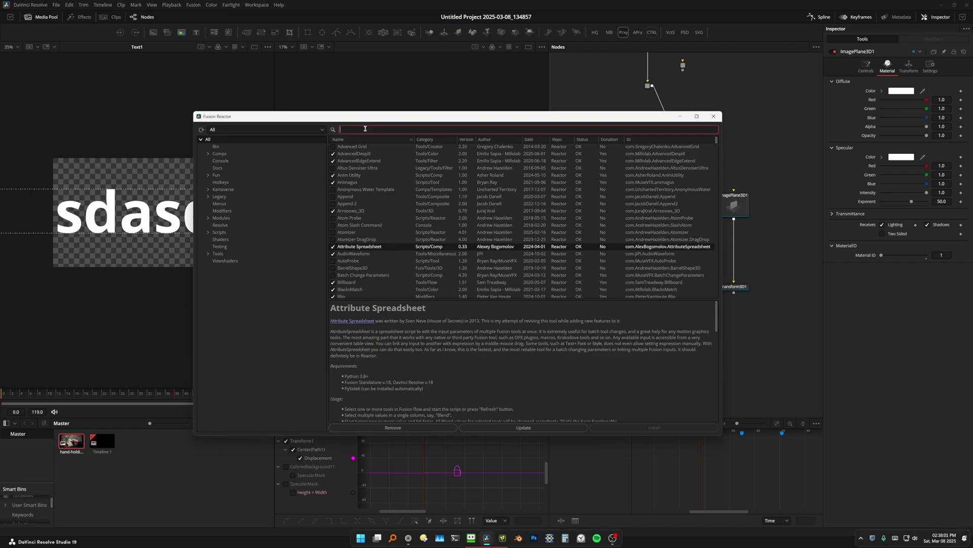
text(nuke2)
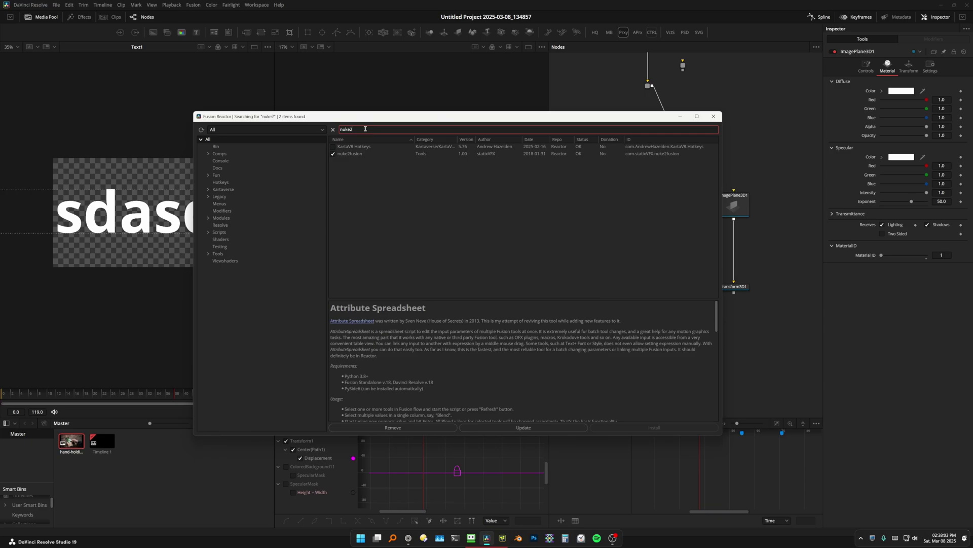
click(373, 155)
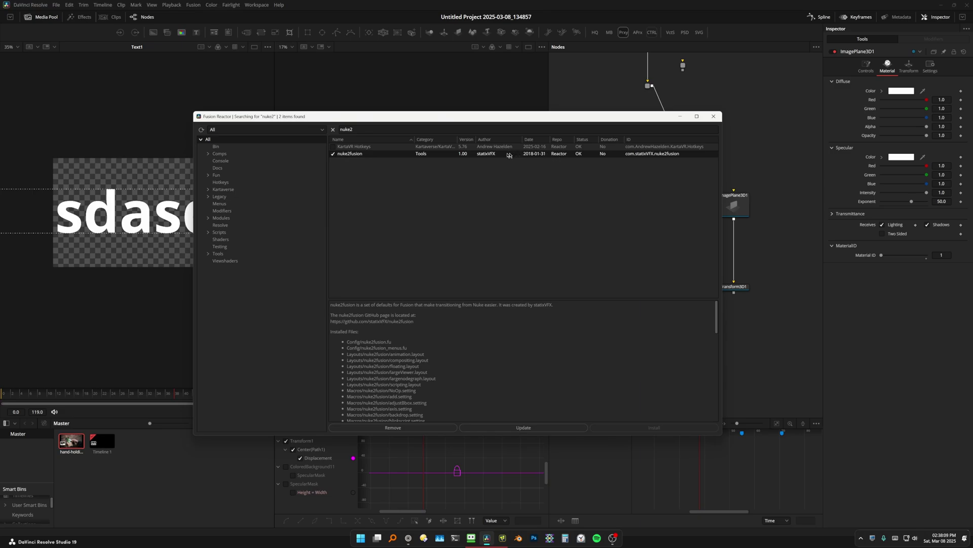
- Search the Reactor packages for "toolbar" and view the Toolbar for Fusion16 package's description
double_click(363, 128)
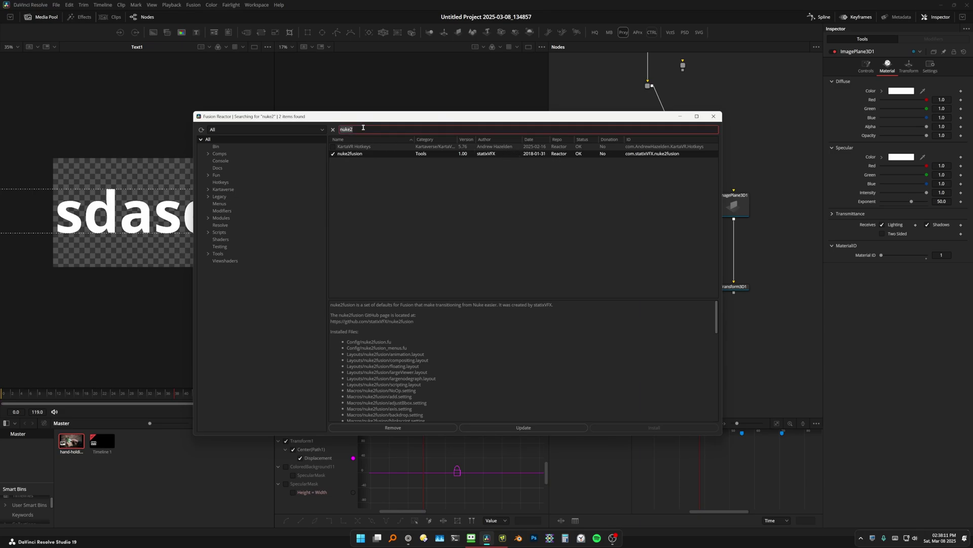
text(tool)
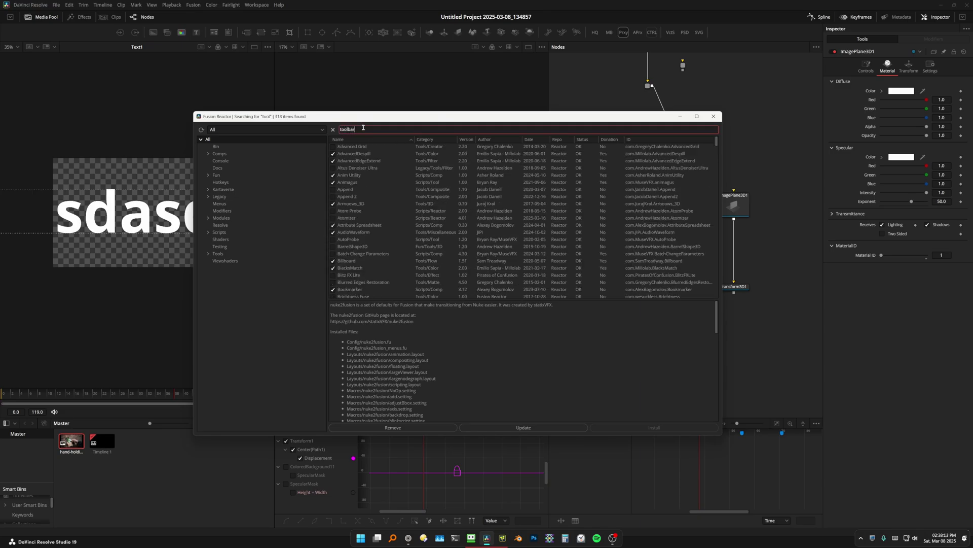
text(bar)
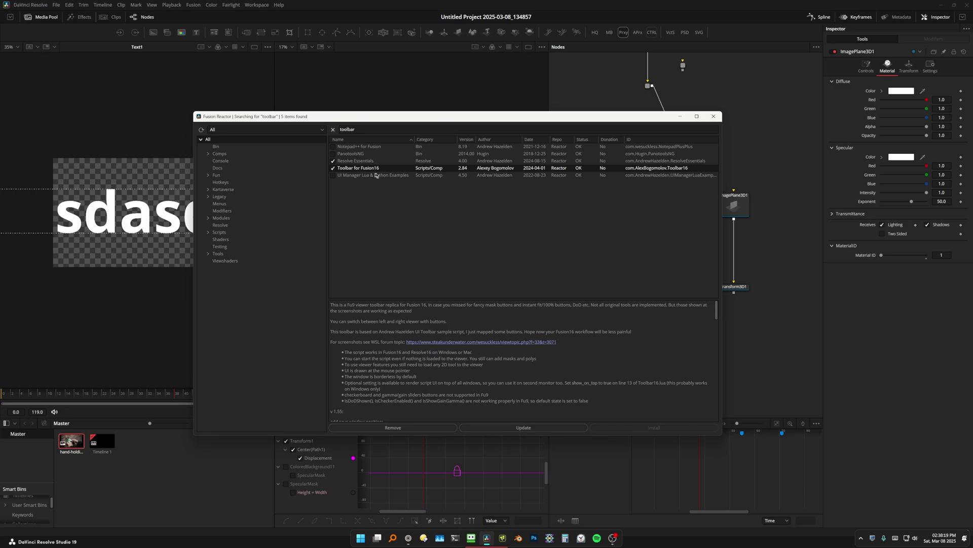
- With Reactor minimized, launch the Toolbar for Fusion16 script and save its settings with launch at mouse enabled
click(679, 118)
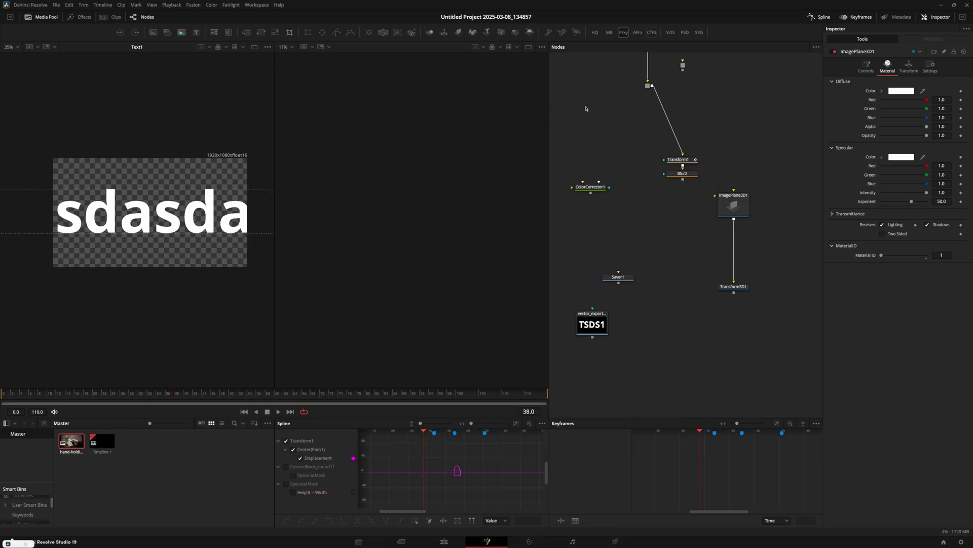
key(shift+t)
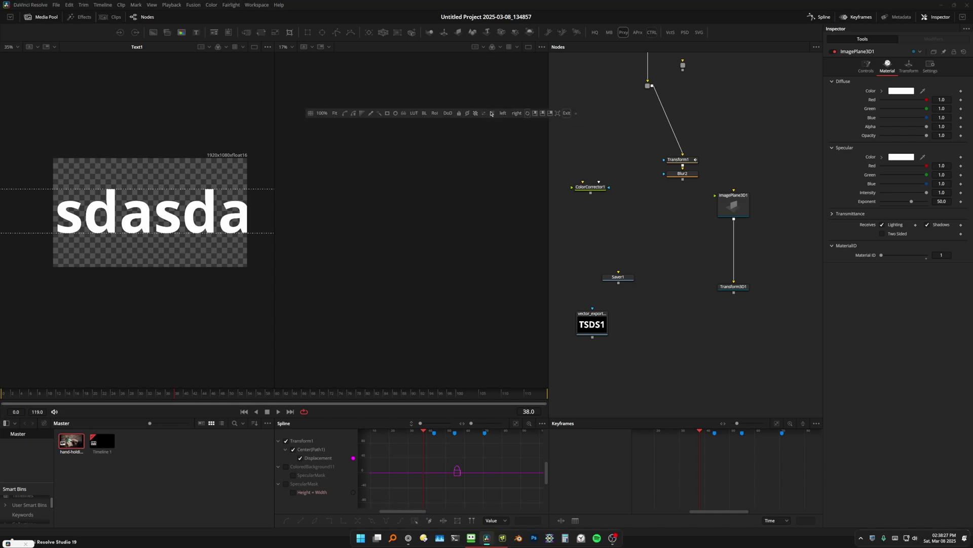
click(576, 114)
click(519, 82)
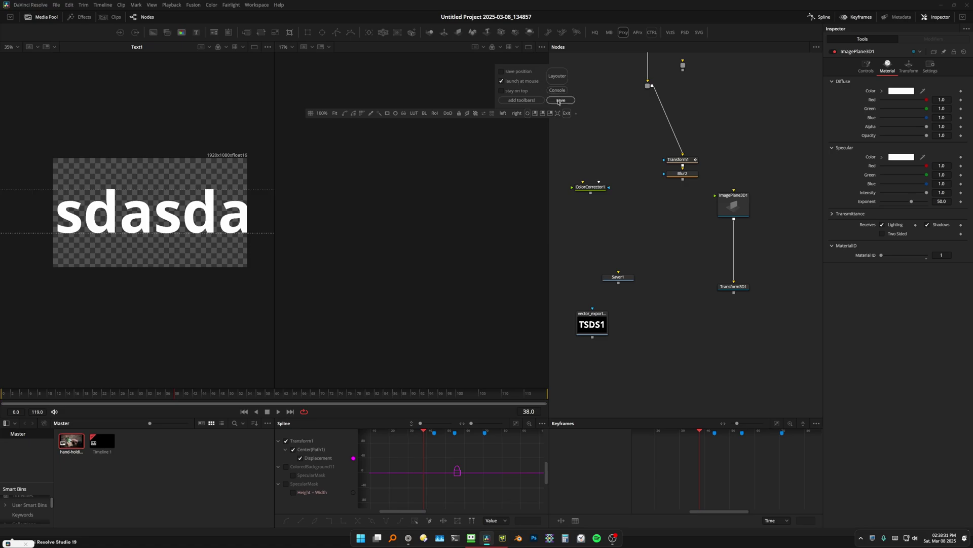
click(560, 101)
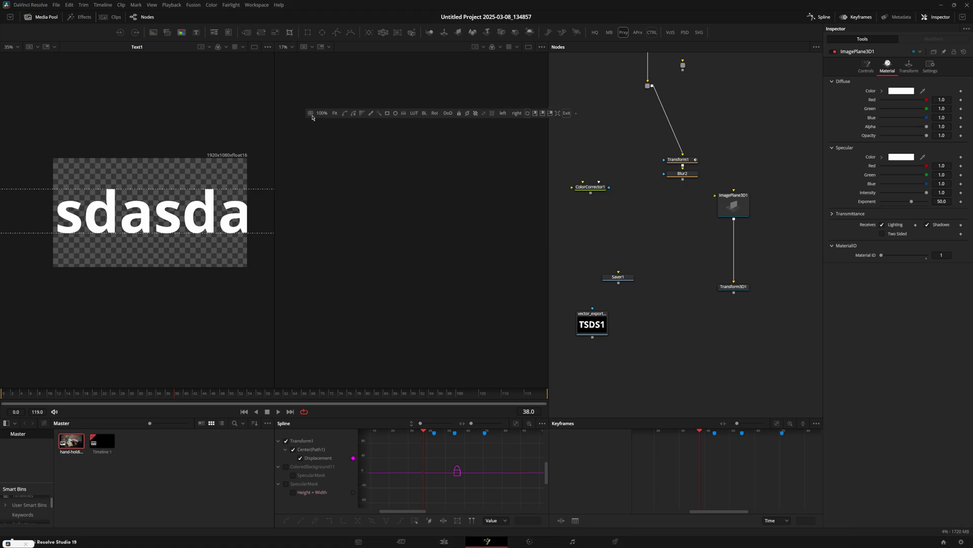
- Exit the floating viewer toolbar and relaunch it at the pointer over the second viewer in the maximized window
drag(314, 116, 348, 116)
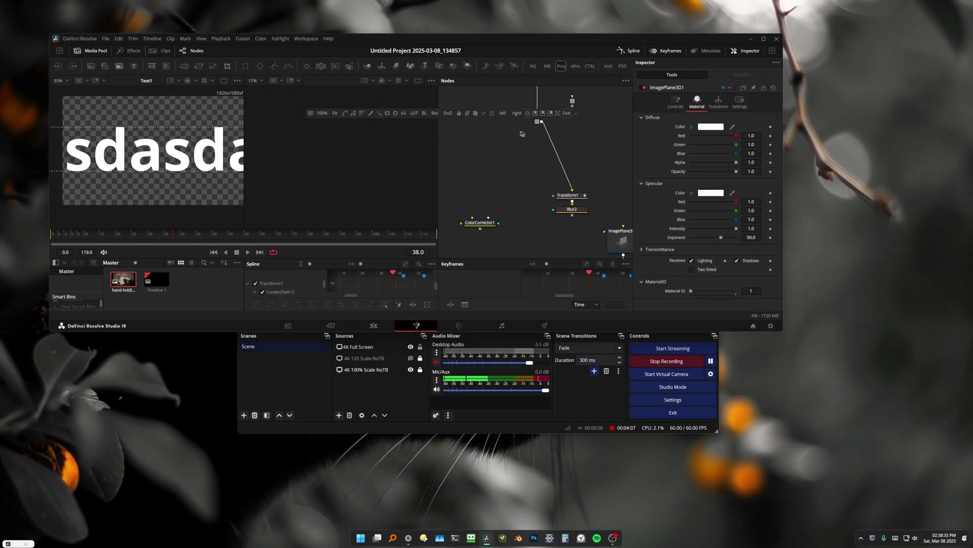
click(571, 113)
key(super+Up)
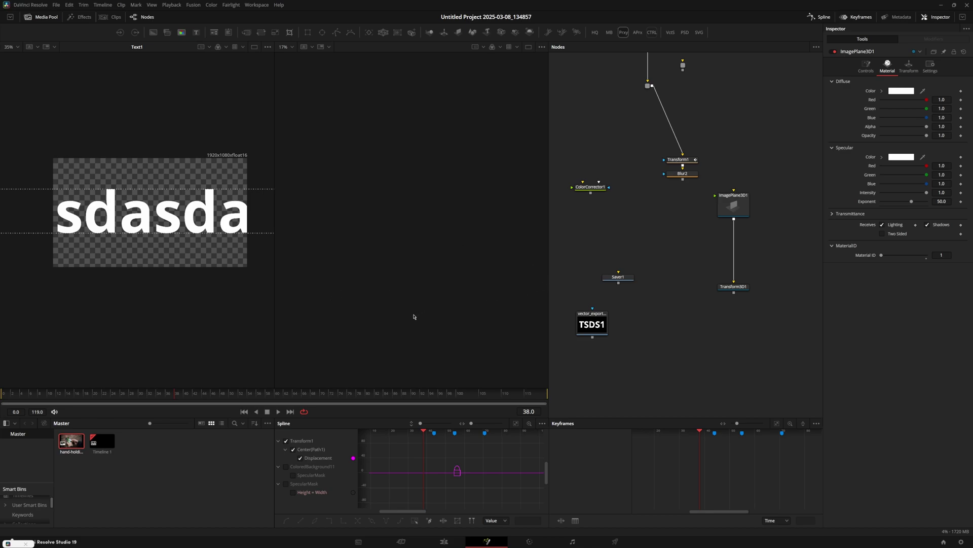
key(t)
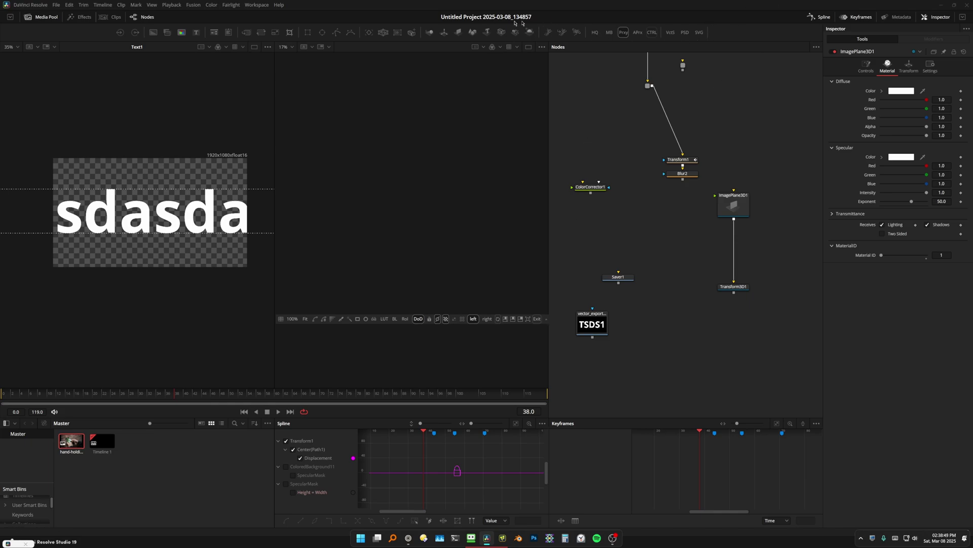
- Create a new custom toolbar and place the Bender 3D tool in it above the viewers
click(548, 319)
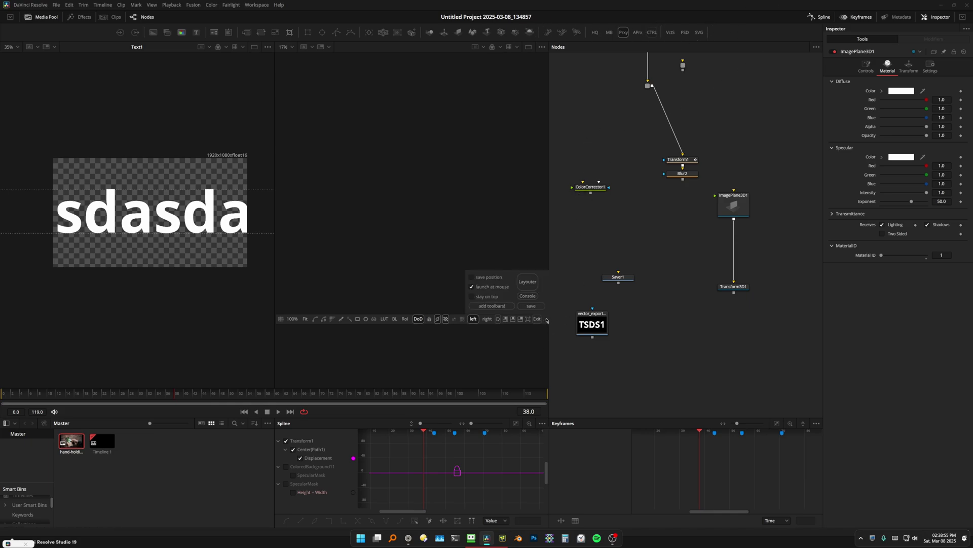
click(488, 305)
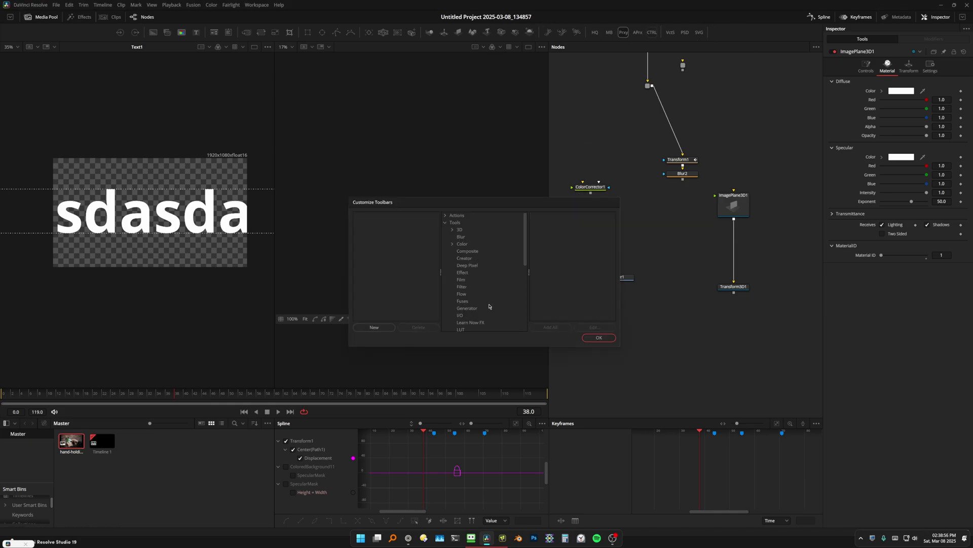
click(383, 328)
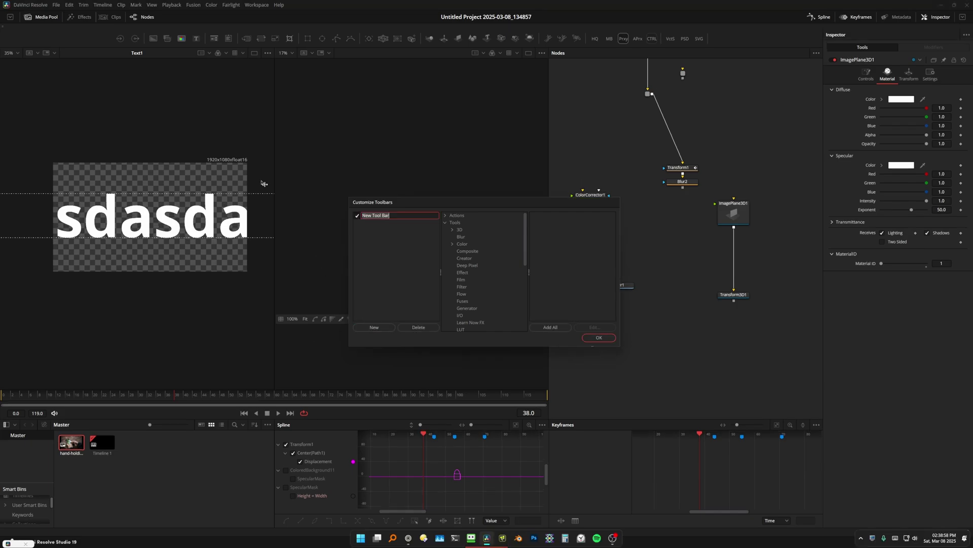
click(460, 230)
drag(552, 226, 419, 180)
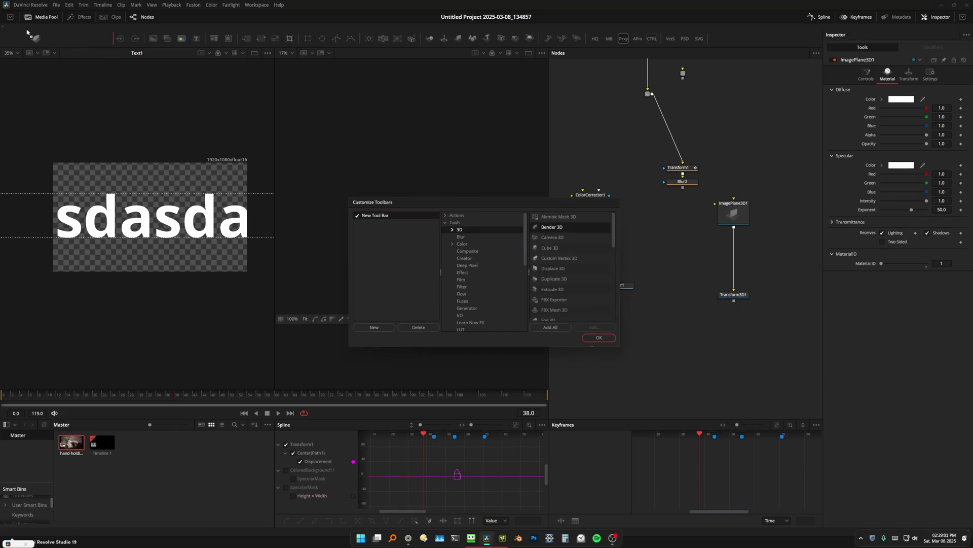
drag(21, 30, 7, 34)
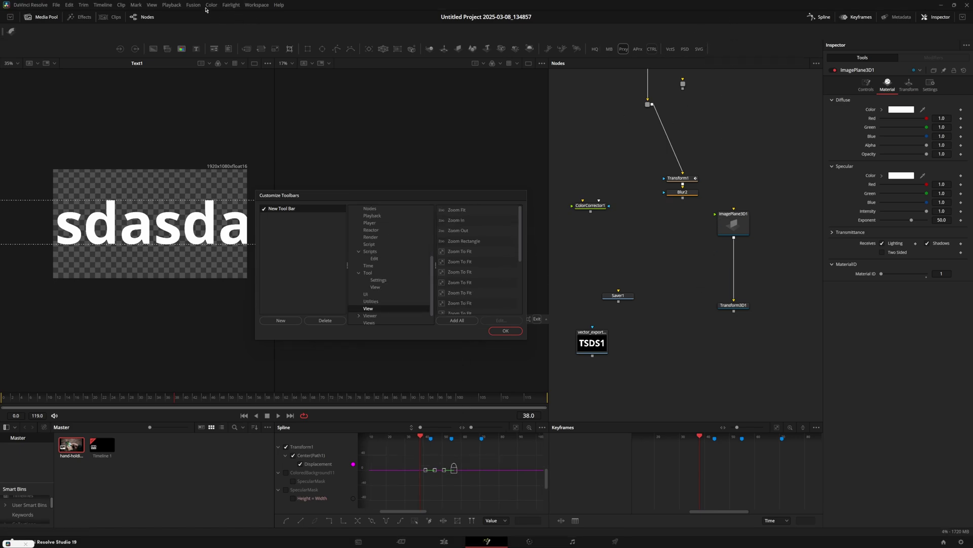
- Examine the Fusion commands and the toolbar action categories Tool, Settings, View, UI and Utilities
click(193, 5)
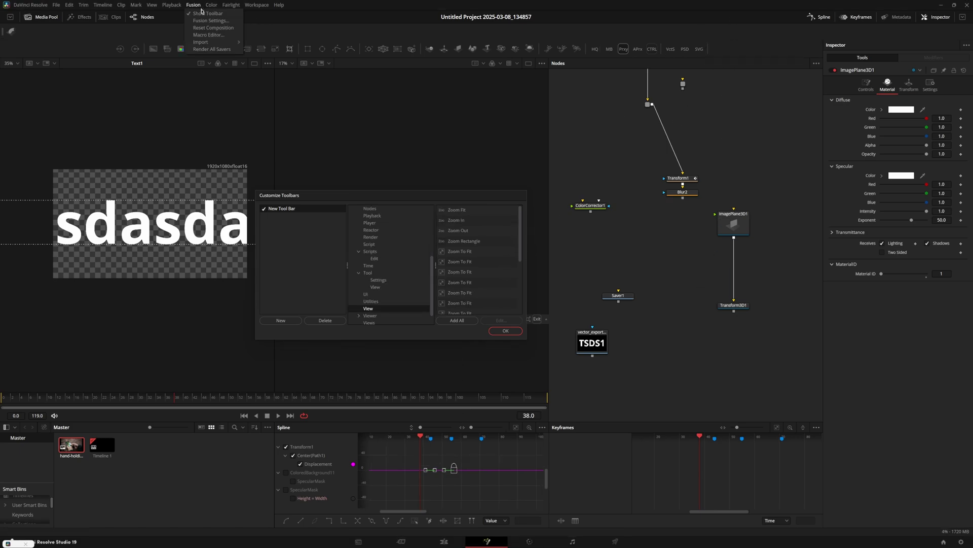
mouse_move(217, 41)
click(423, 287)
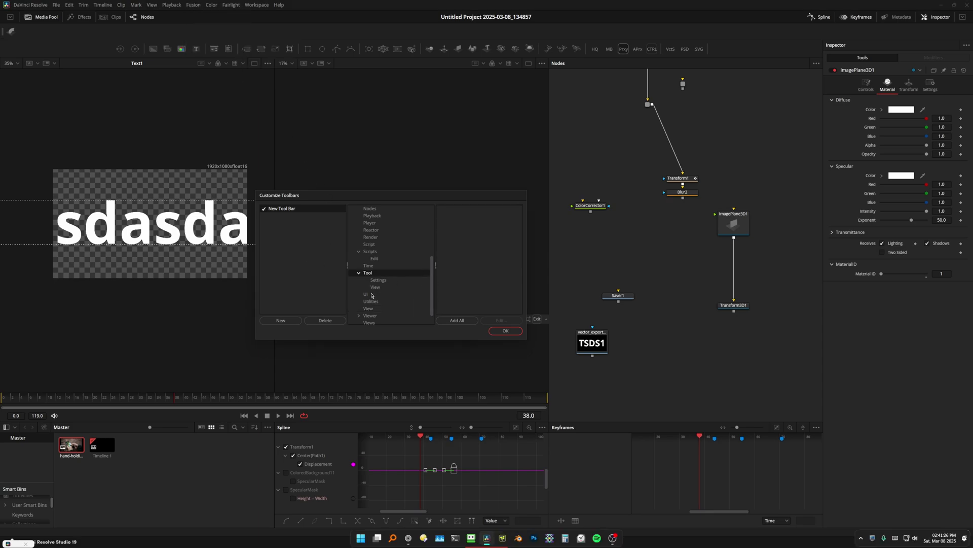
click(391, 295)
click(379, 275)
click(379, 280)
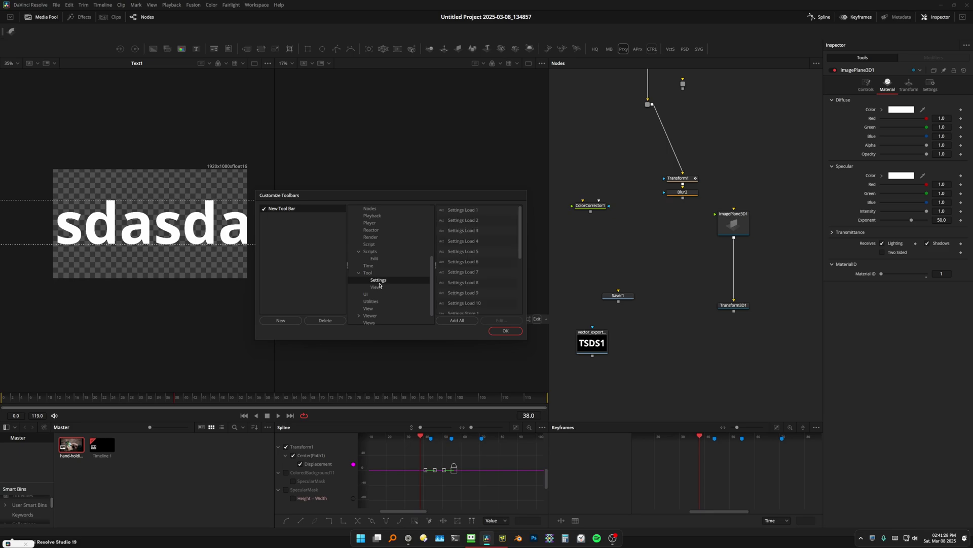
click(380, 288)
click(379, 296)
click(379, 302)
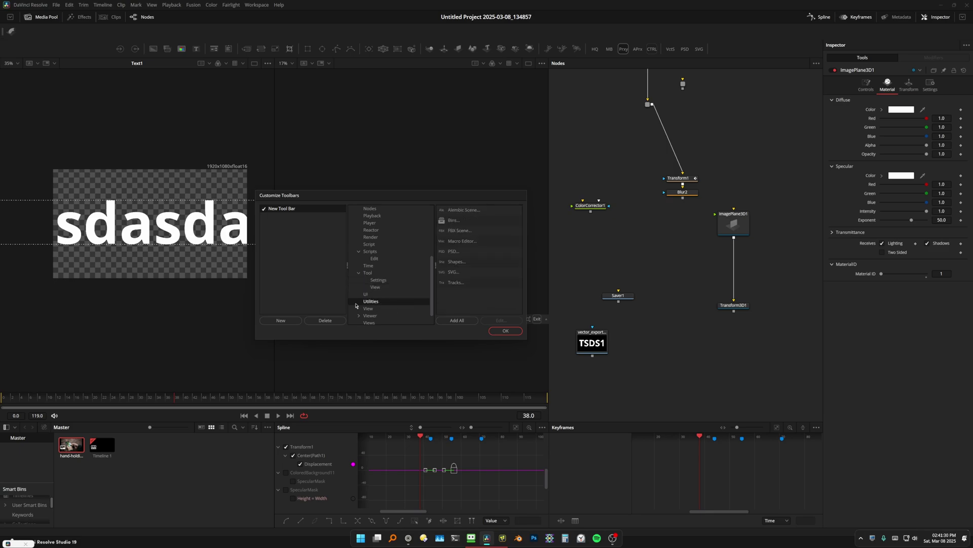
- Try placing the PSD utility in the toolbar beside SVG, take it back out, and close toolbar customization
click(444, 253)
drag(454, 255, 716, 64)
drag(716, 54, 475, 257)
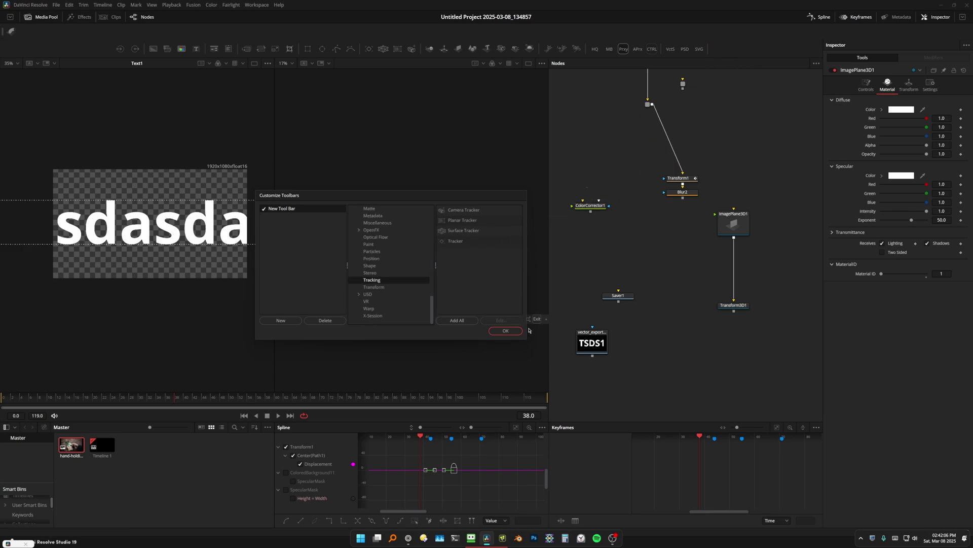
click(505, 331)
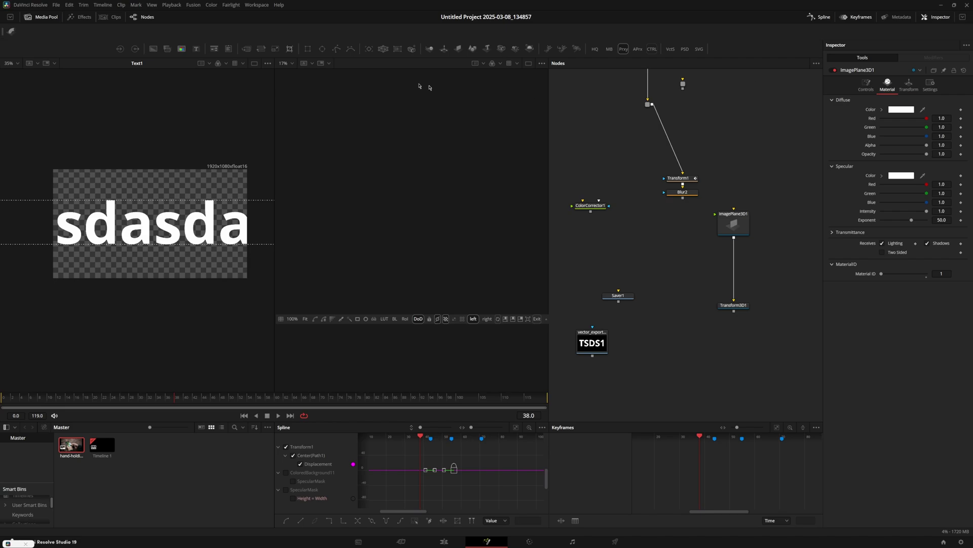
- Look at the toolbar customization options, and switch the Fusion toolbar to Default and back to the custom one
right_click(736, 47)
mouse_move(762, 51)
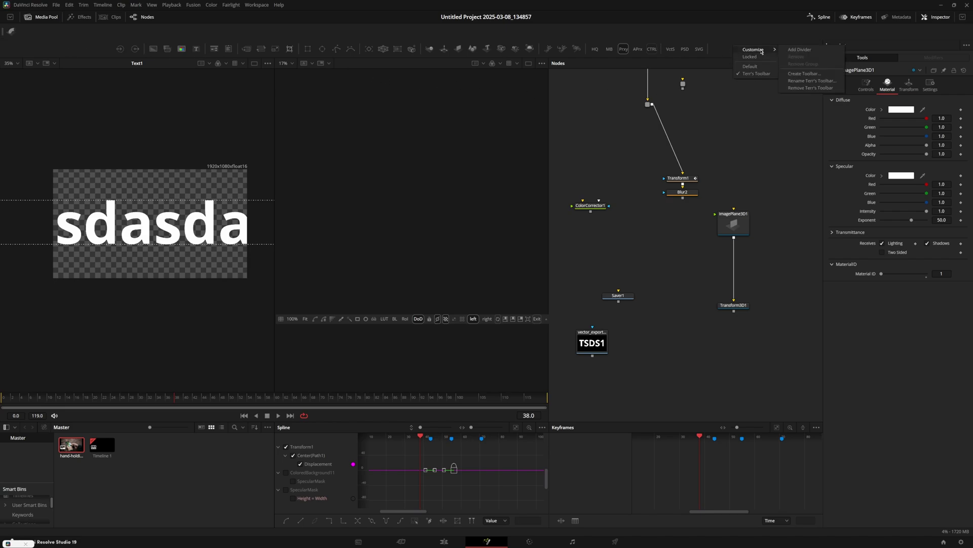
right_click(719, 51)
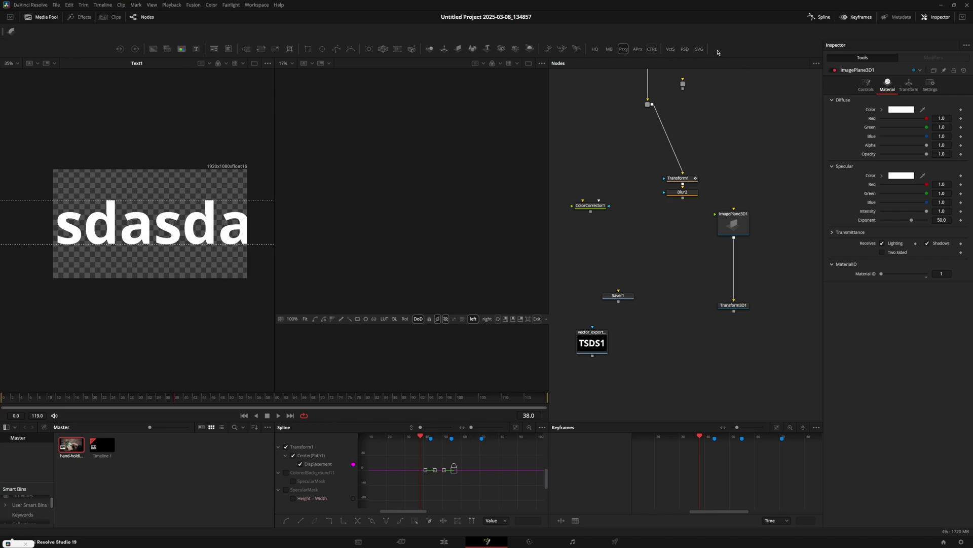
click(734, 73)
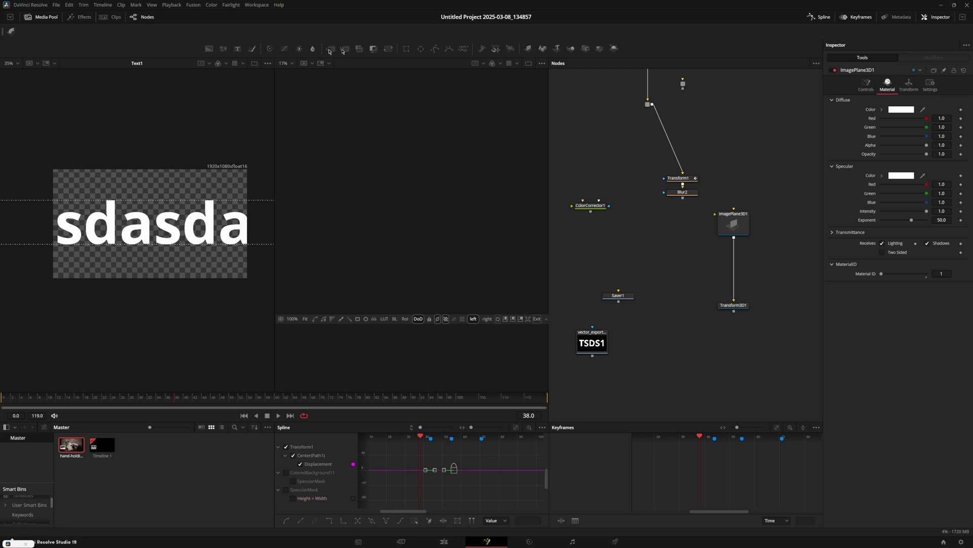
right_click(660, 48)
click(685, 72)
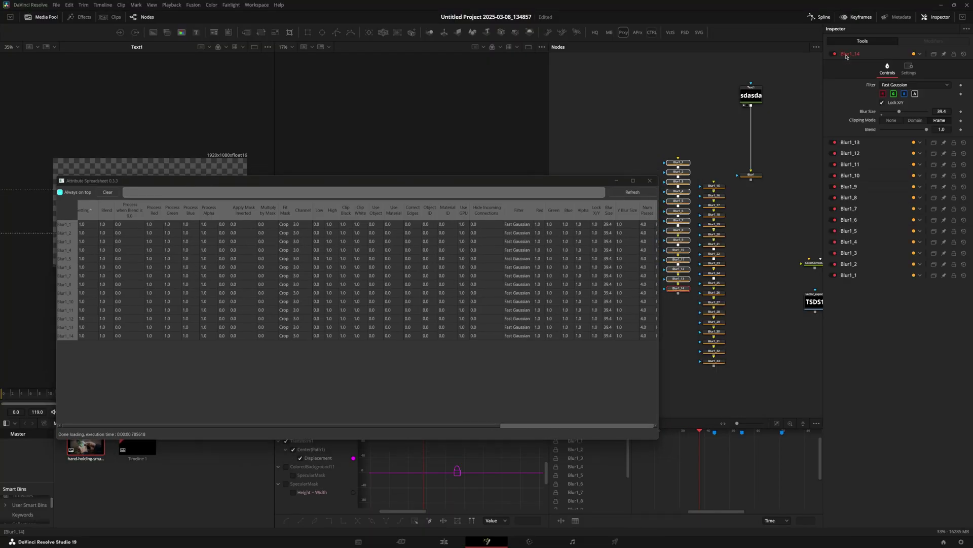
- Filter the Attribute Spreadsheet by "filter" and set the Filter of Blur1_1 through Blur1_13 to Multi-box
text(filter)
mouse_move(416, 153)
mouse_down()
mouse_move(459, 168)
mouse_move(420, 153)
mouse_up()
drag(100, 189, 93, 289)
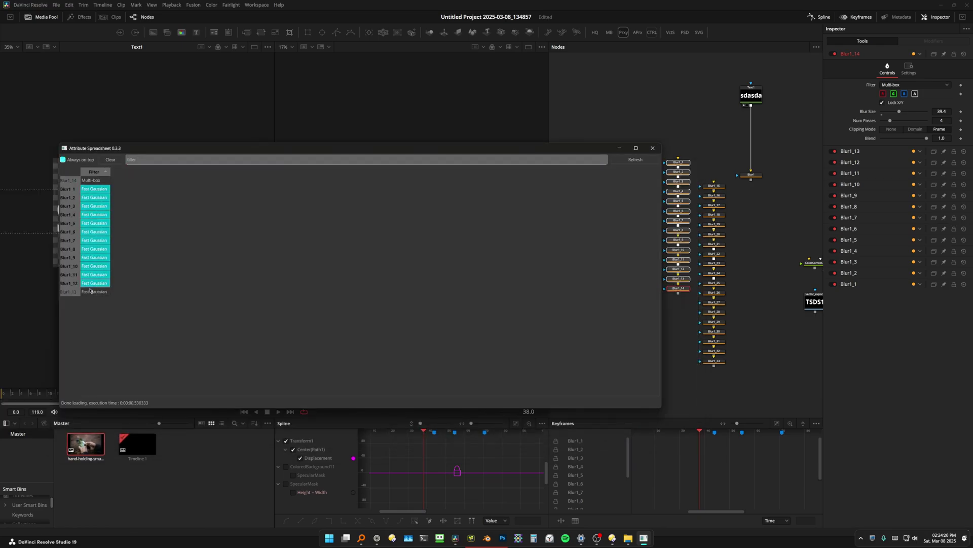
drag(102, 189, 102, 293)
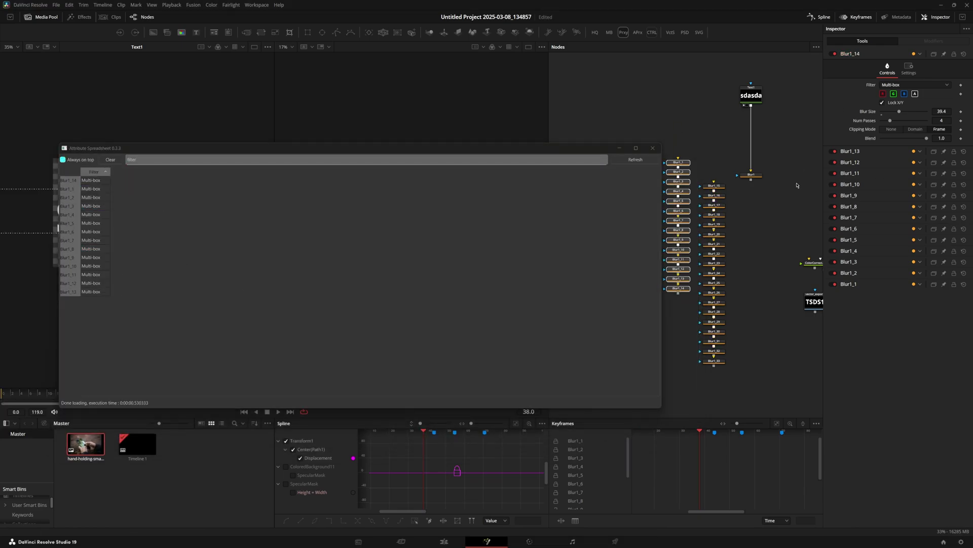
- Refresh the spreadsheet for the newly selected nodes, filter its attributes by "blend", and open a Blend value for editing
click(636, 160)
click(110, 160)
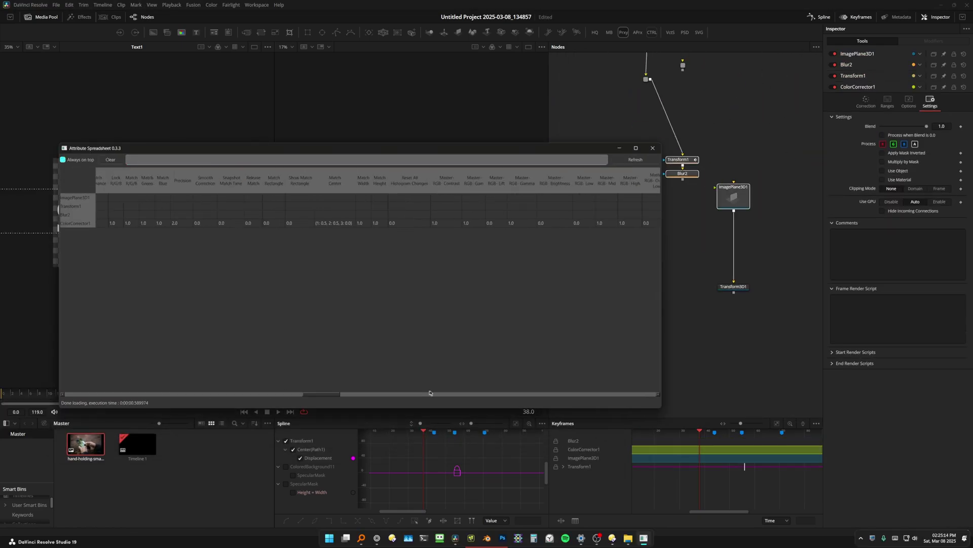
click(284, 160)
text(blend)
click(103, 193)
double_click(104, 201)
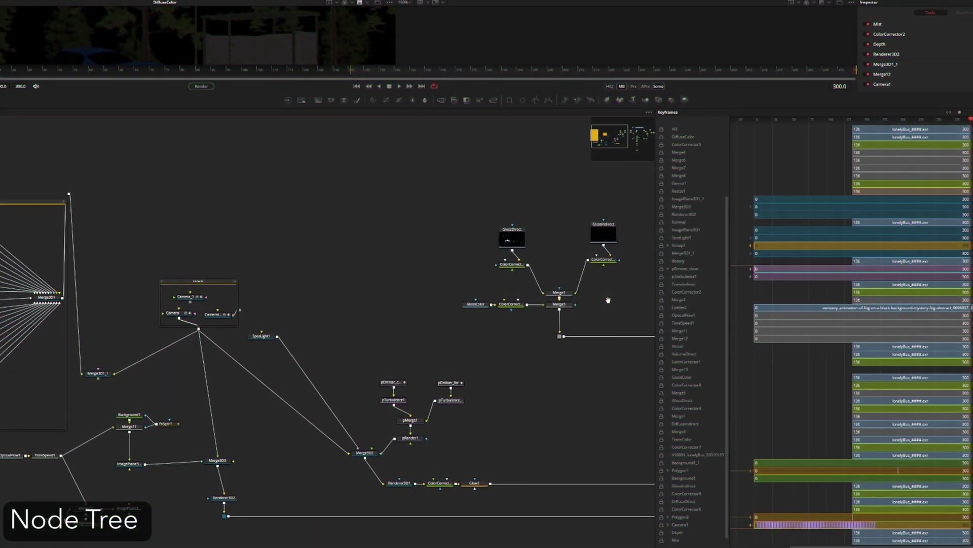
drag(609, 298, 389, 289)
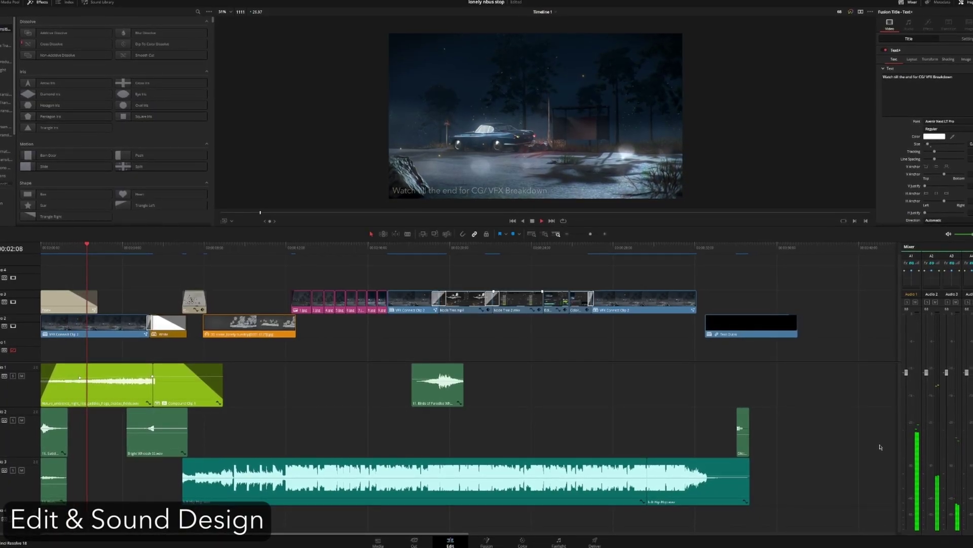